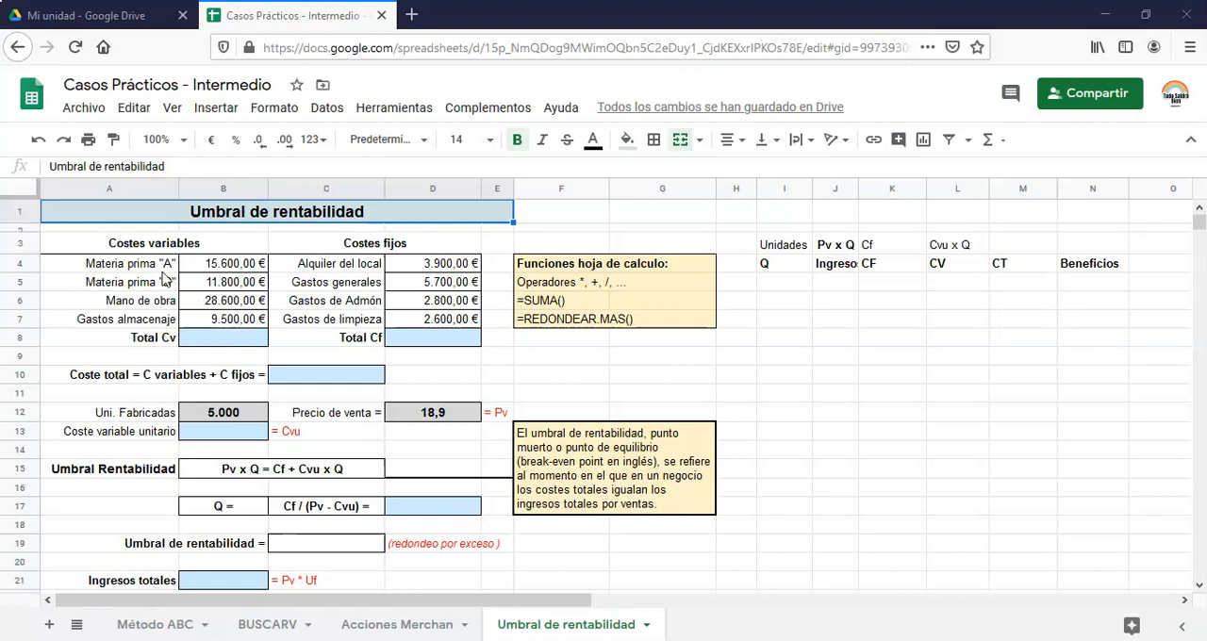
{"action": "left_click", "coordinate": [229, 345]}
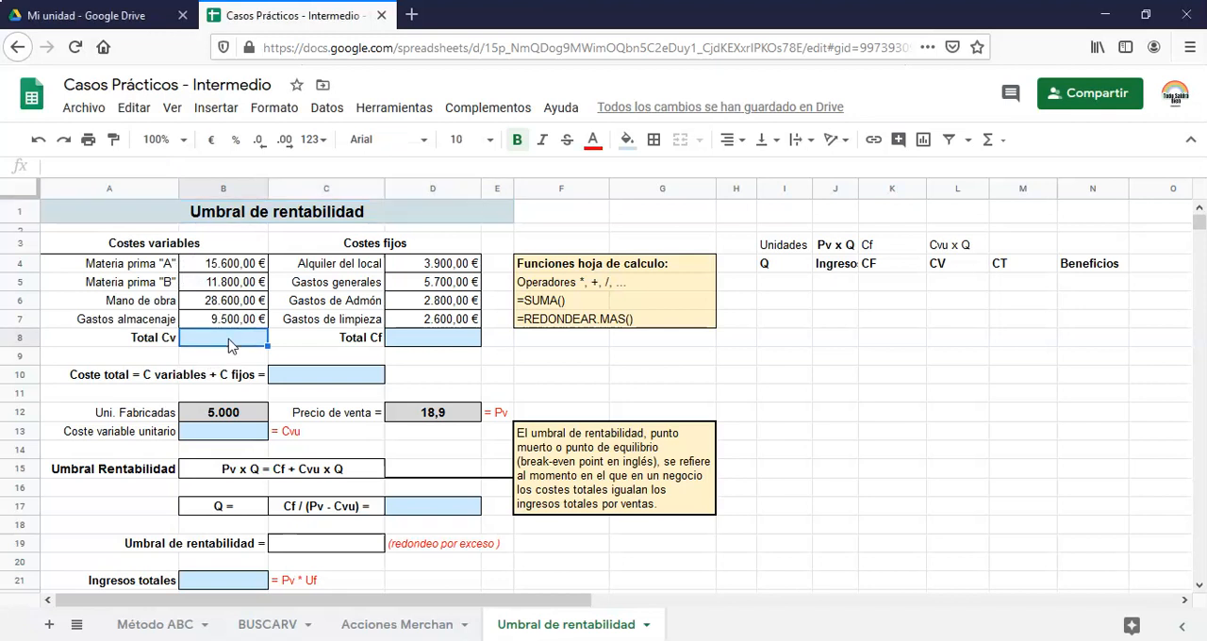
{"action": "type", "text": "="}
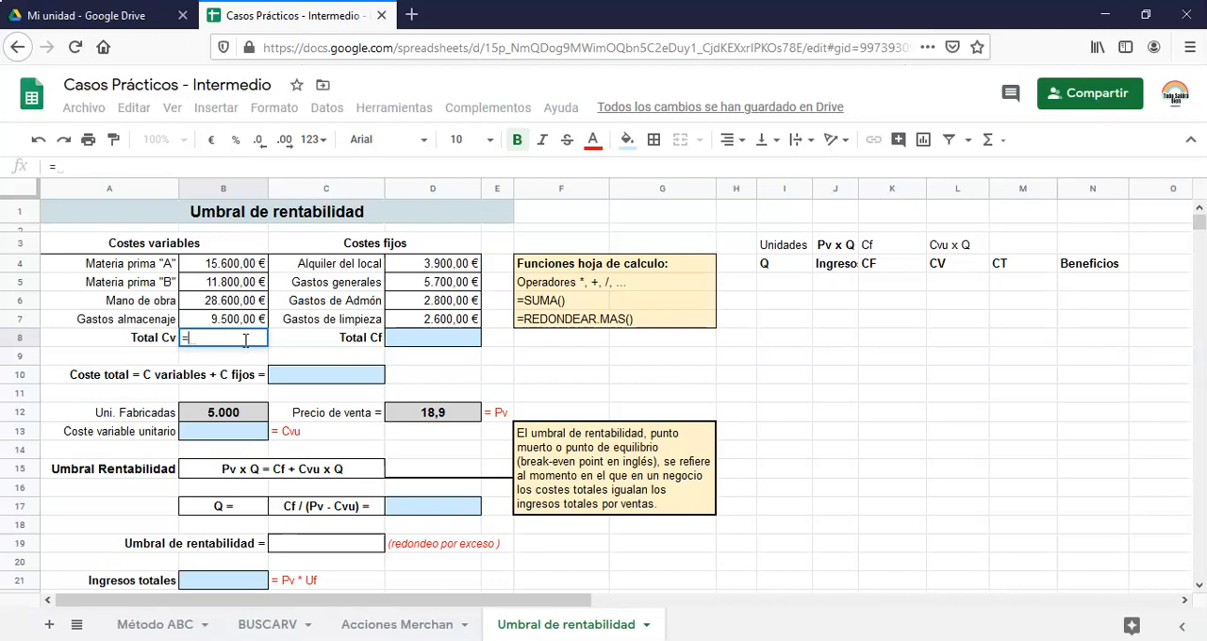
{"action": "type", "text": "suma("}
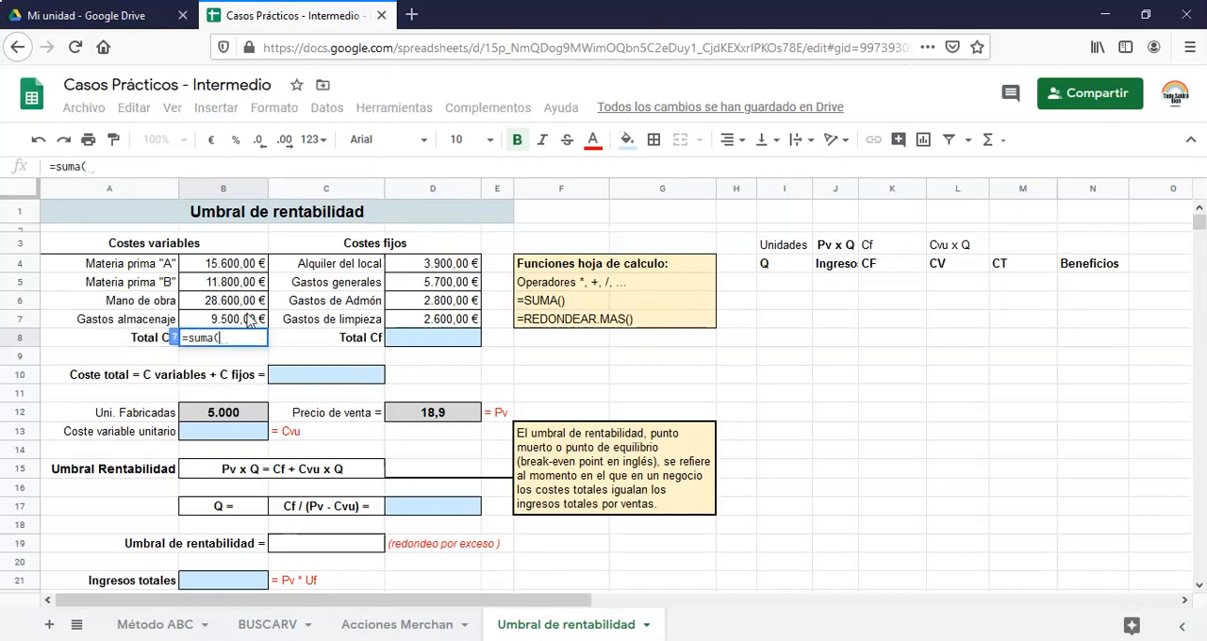
{"action": "key", "text": "BackSpace"}
{"action": "key", "text": "BackSpace"}
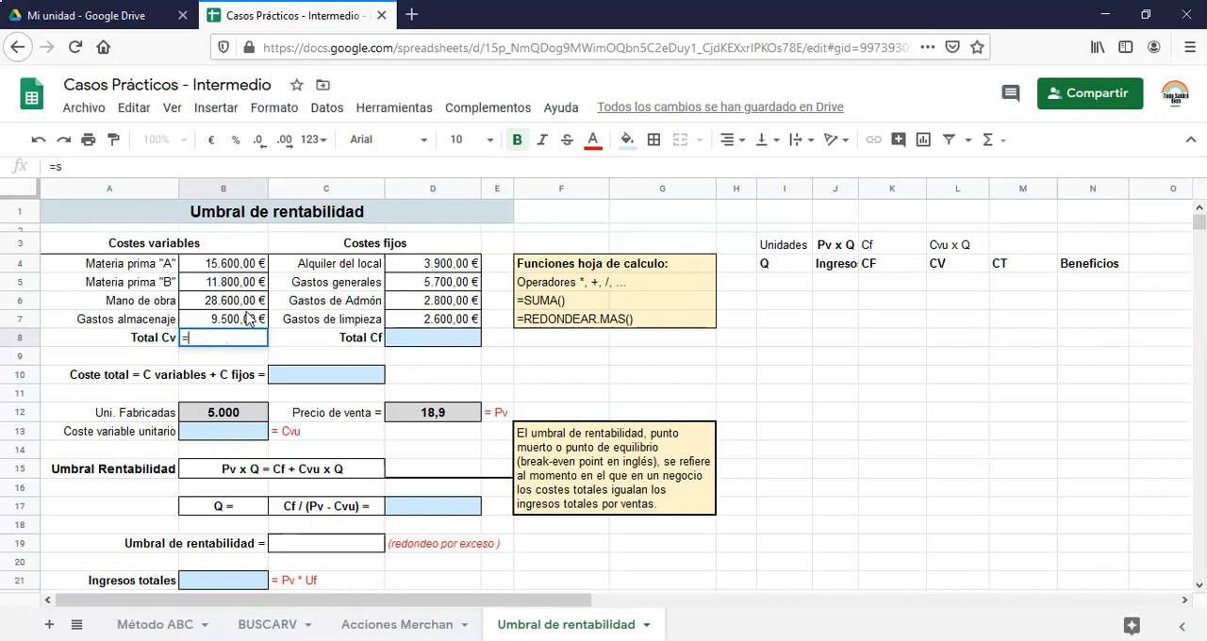
{"action": "left_click", "coordinate": [244, 270]}
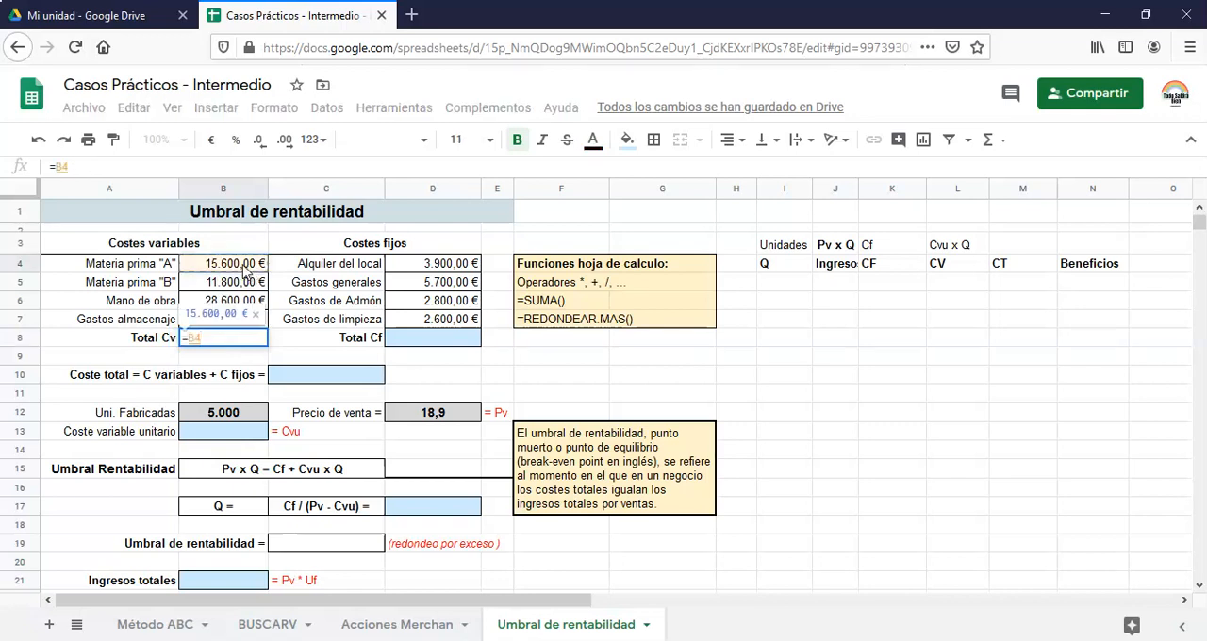
{"action": "type", "text": "+"}
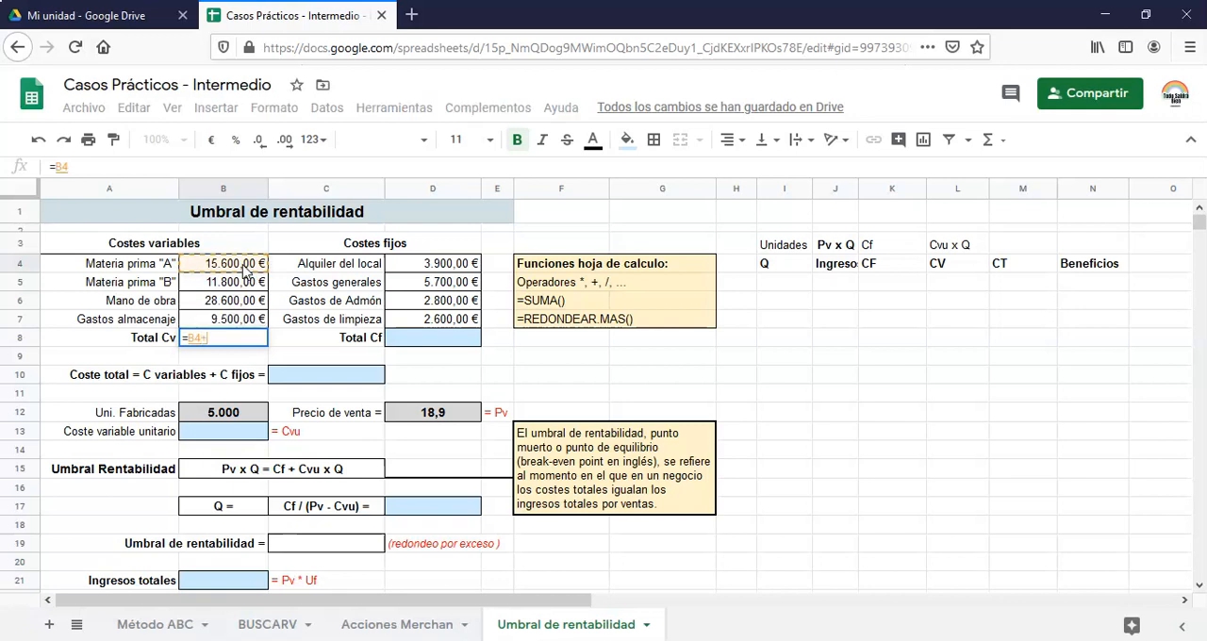
{"action": "left_click", "coordinate": [226, 287]}
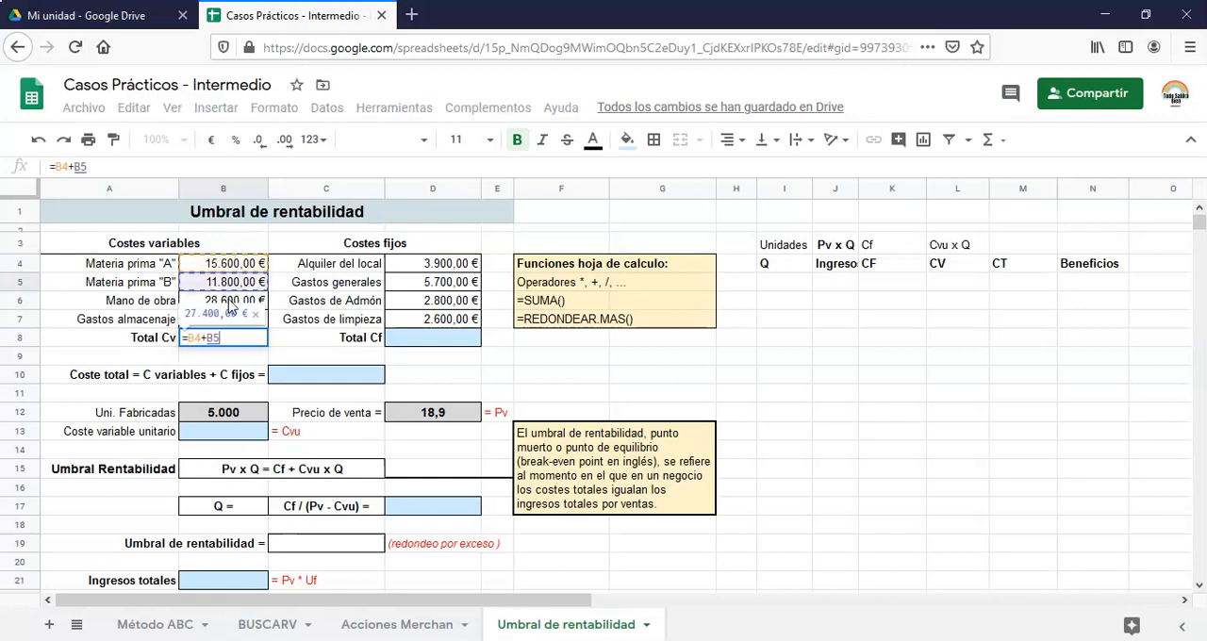
{"action": "type", "text": "+"}
{"action": "left_click", "coordinate": [233, 304]}
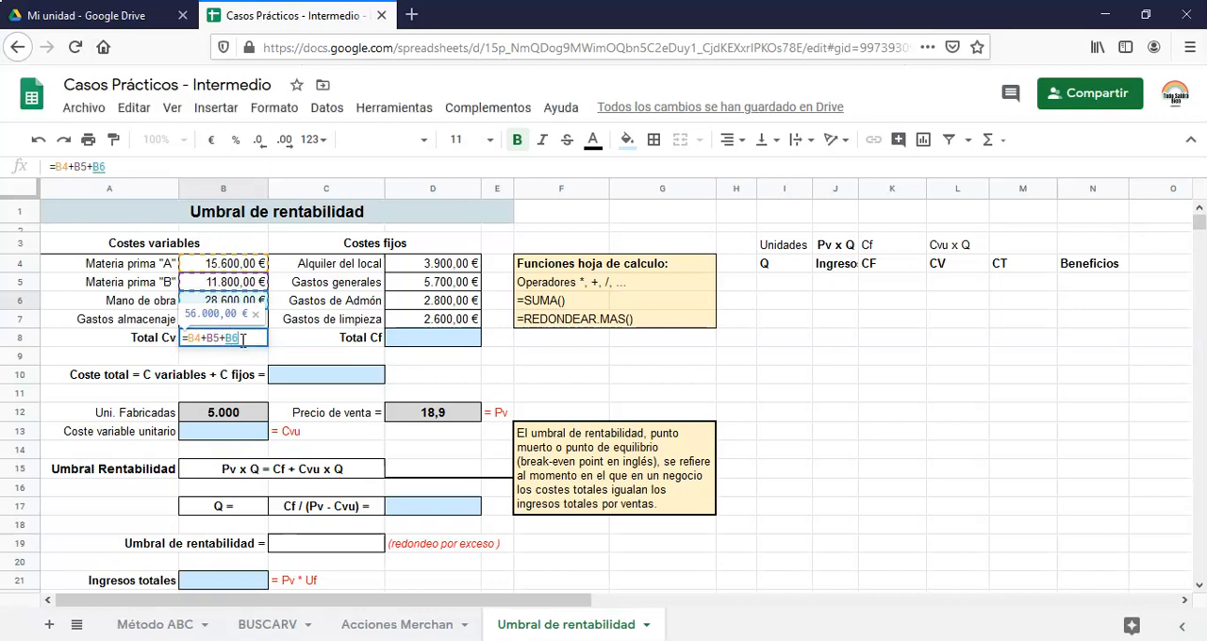
{"action": "left_click_drag", "start_coordinate": [253, 338], "coordinate": [173, 351]}
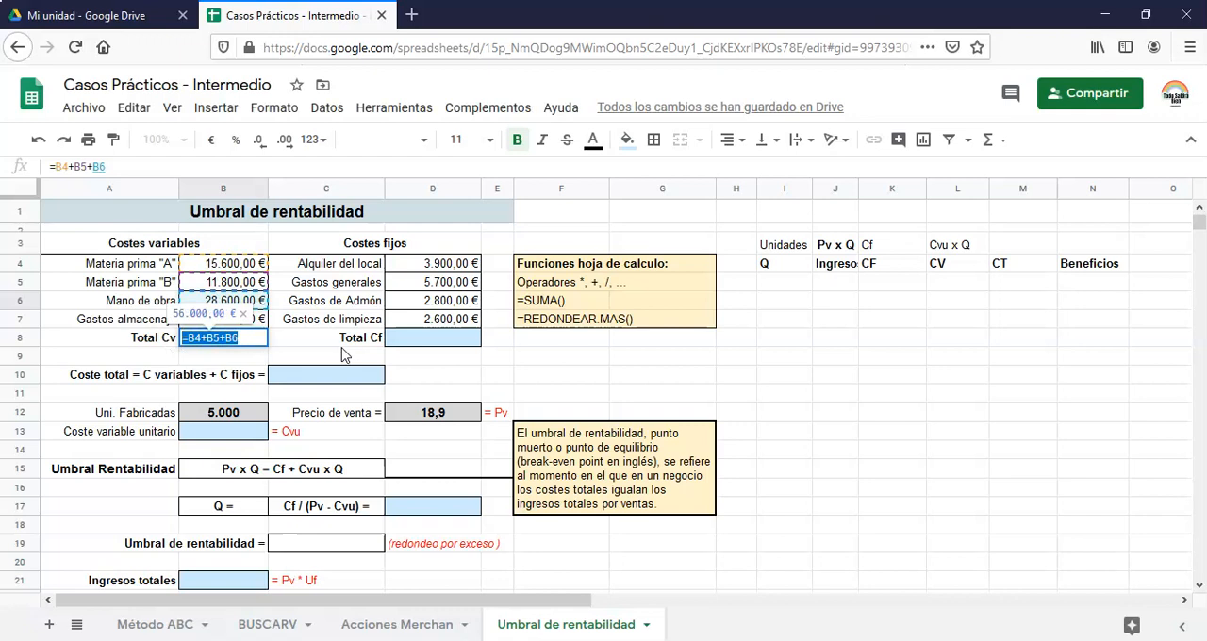
{"action": "key", "text": "BackSpace"}
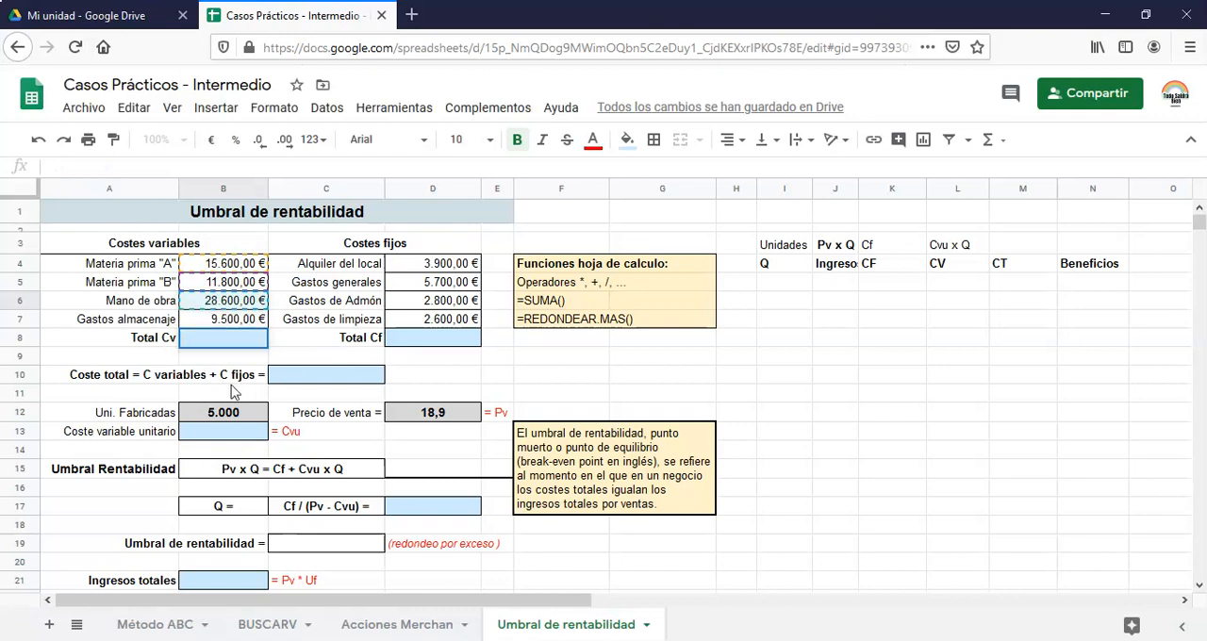
Calculate Total Cv in cell B8 by inserting the SUMA function over the variable costs in B4:B7
{"action": "left_click", "coordinate": [217, 350]}
{"action": "left_click", "coordinate": [218, 341]}
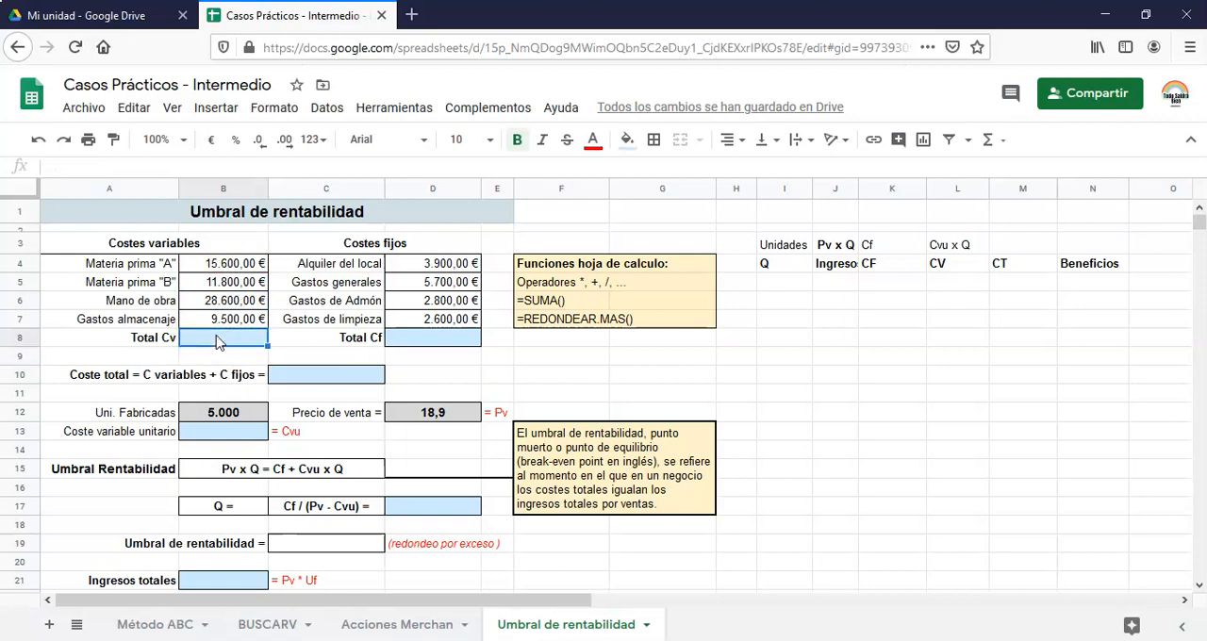
{"action": "double_click", "coordinate": [217, 342]}
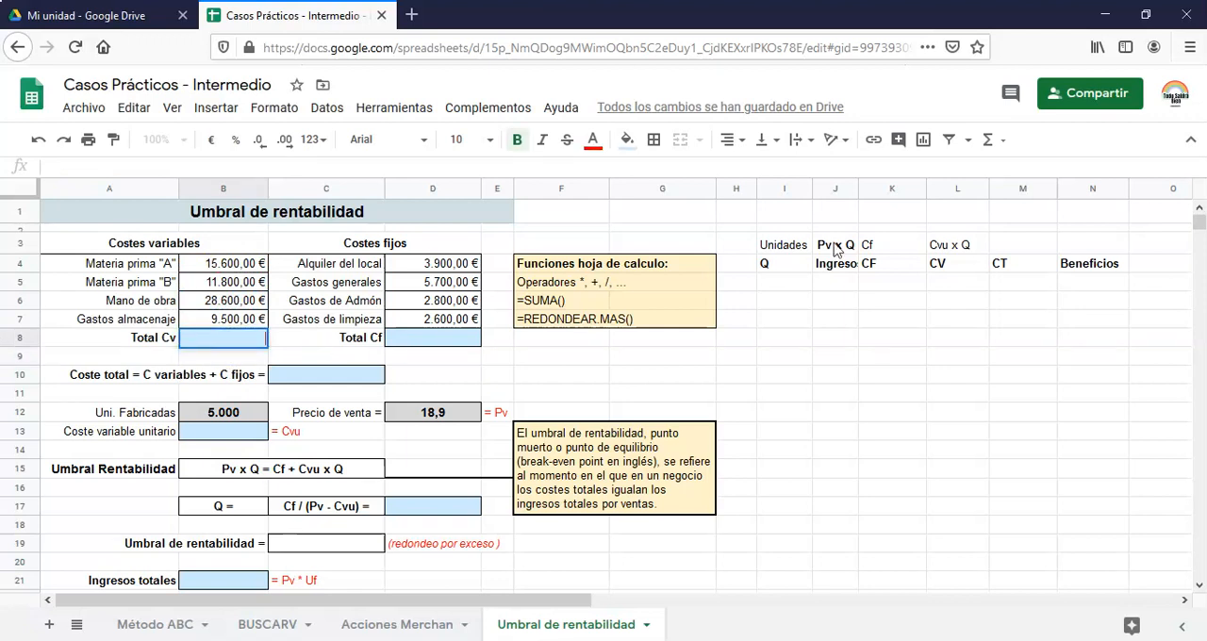
{"action": "left_click", "coordinate": [999, 145]}
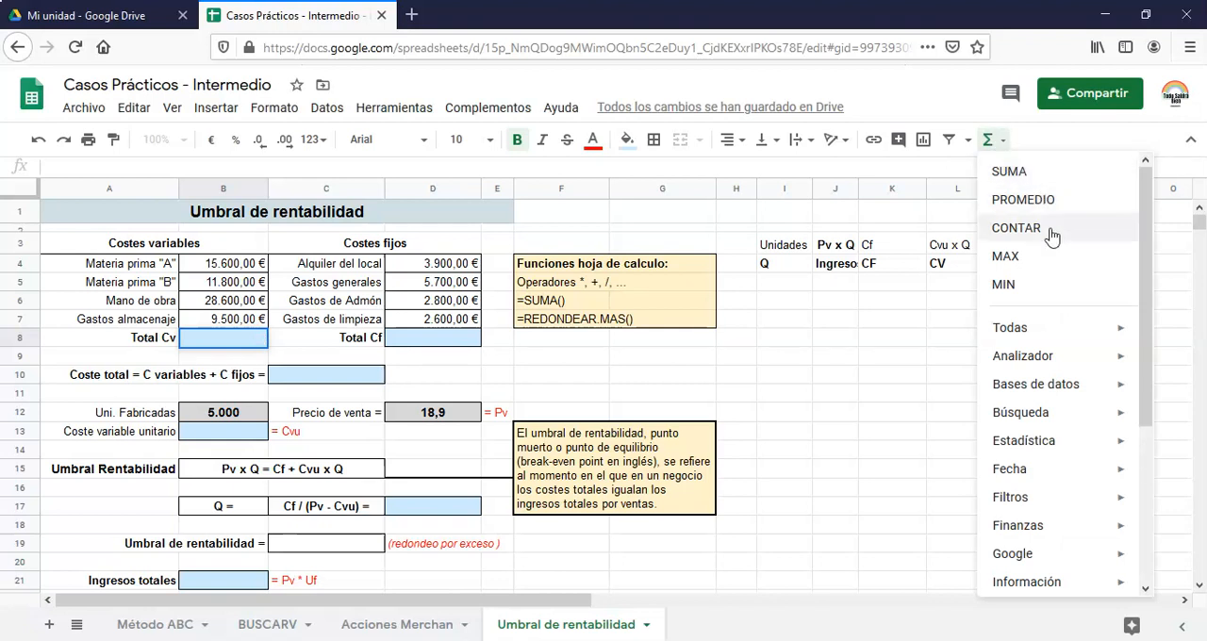
{"action": "left_click", "coordinate": [1009, 173]}
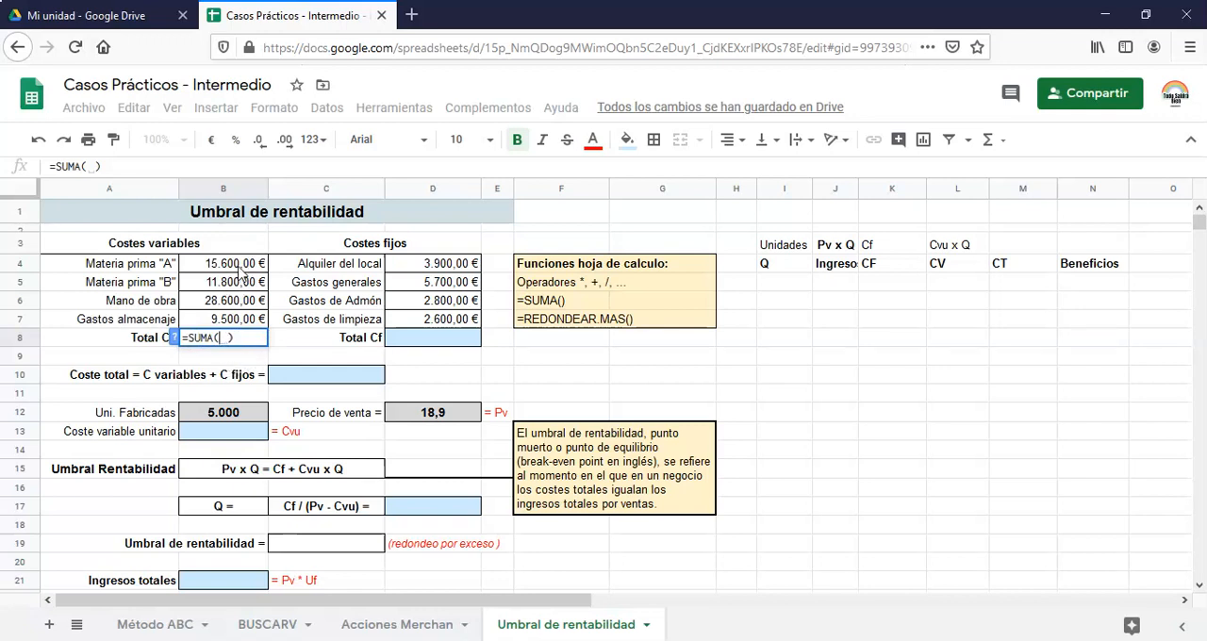
{"action": "left_click", "coordinate": [237, 271]}
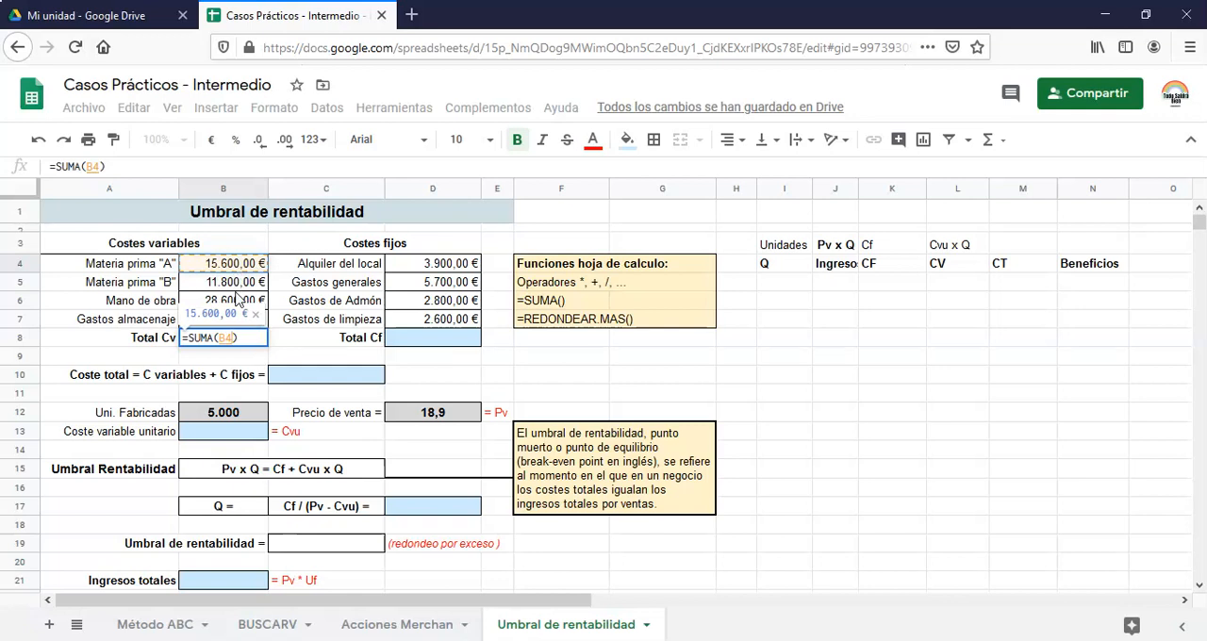
{"action": "key", "text": "shift+Down"}
{"action": "key", "text": "shift+Down"}
{"action": "key", "text": "shift+Down"}
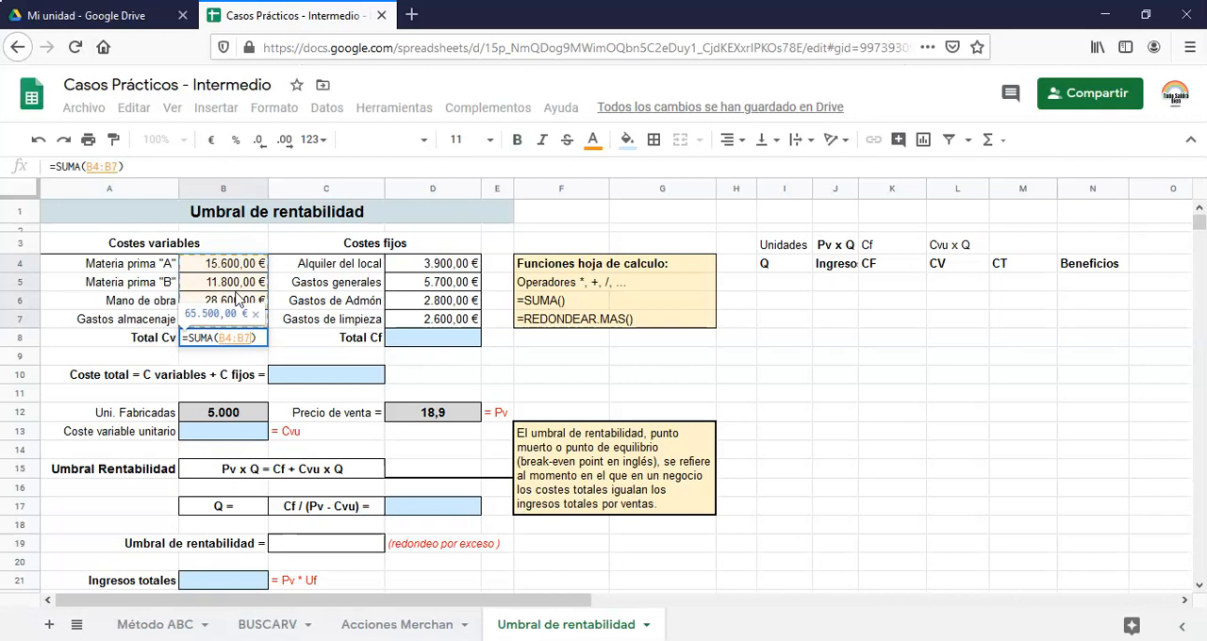
{"action": "key", "text": "Return"}
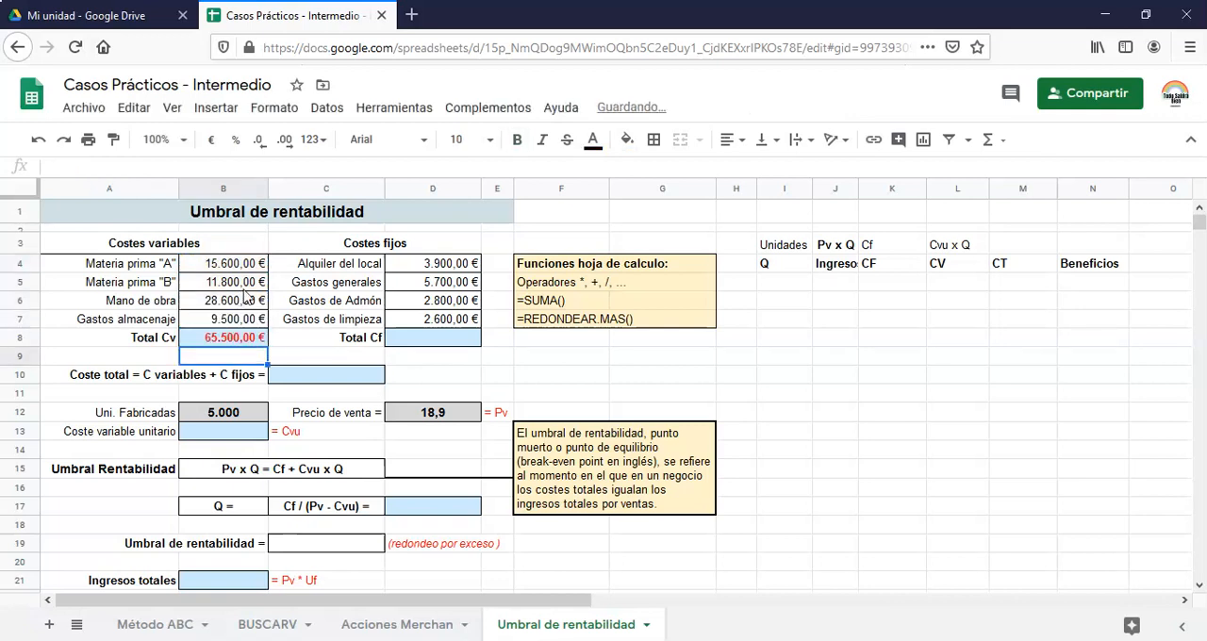
{"action": "left_click", "coordinate": [225, 342]}
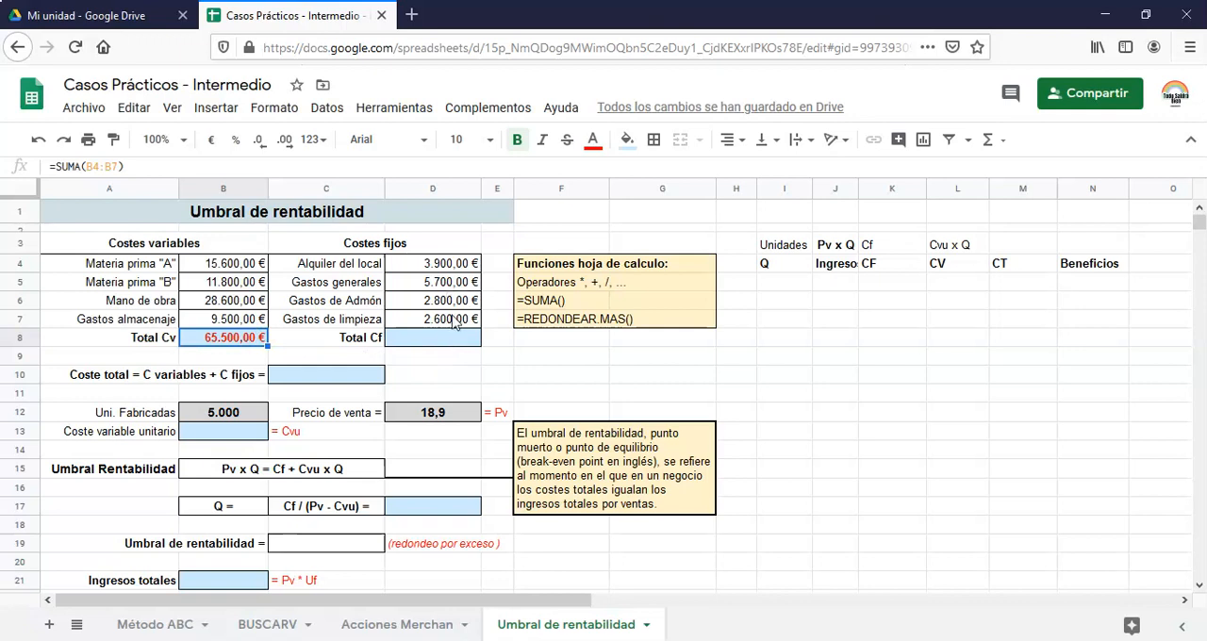
Copy the Total Cv sum formula from B8 into the Total Cf cell D8 and check the range it references
{"action": "left_click", "coordinate": [434, 347]}
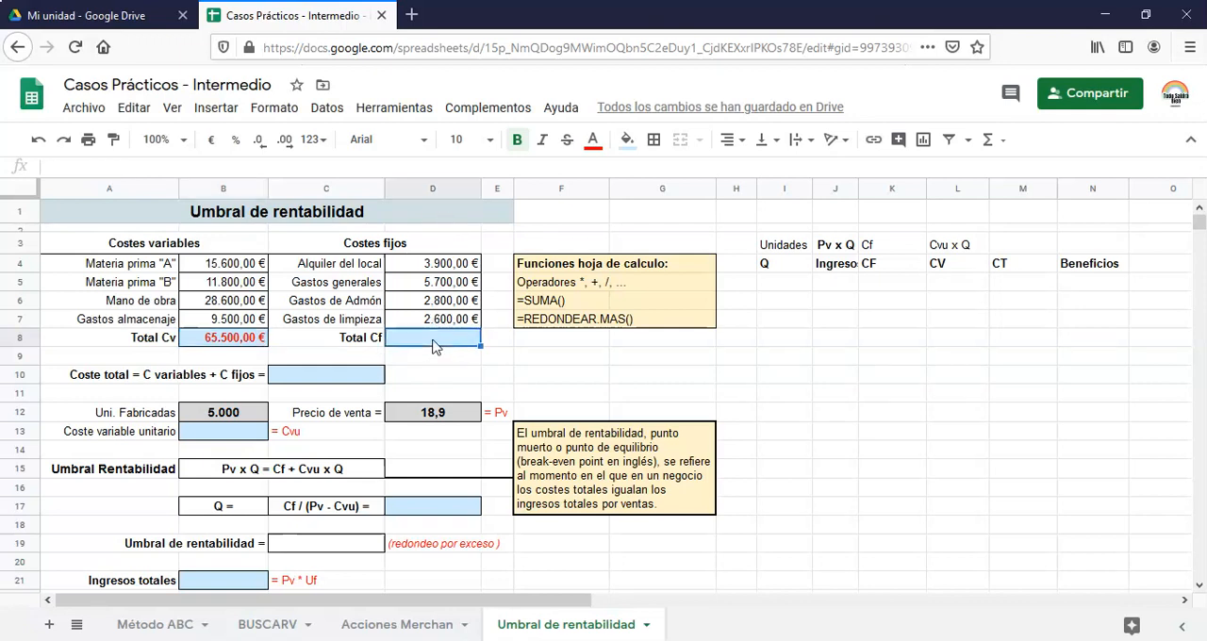
{"action": "left_click", "coordinate": [1002, 149]}
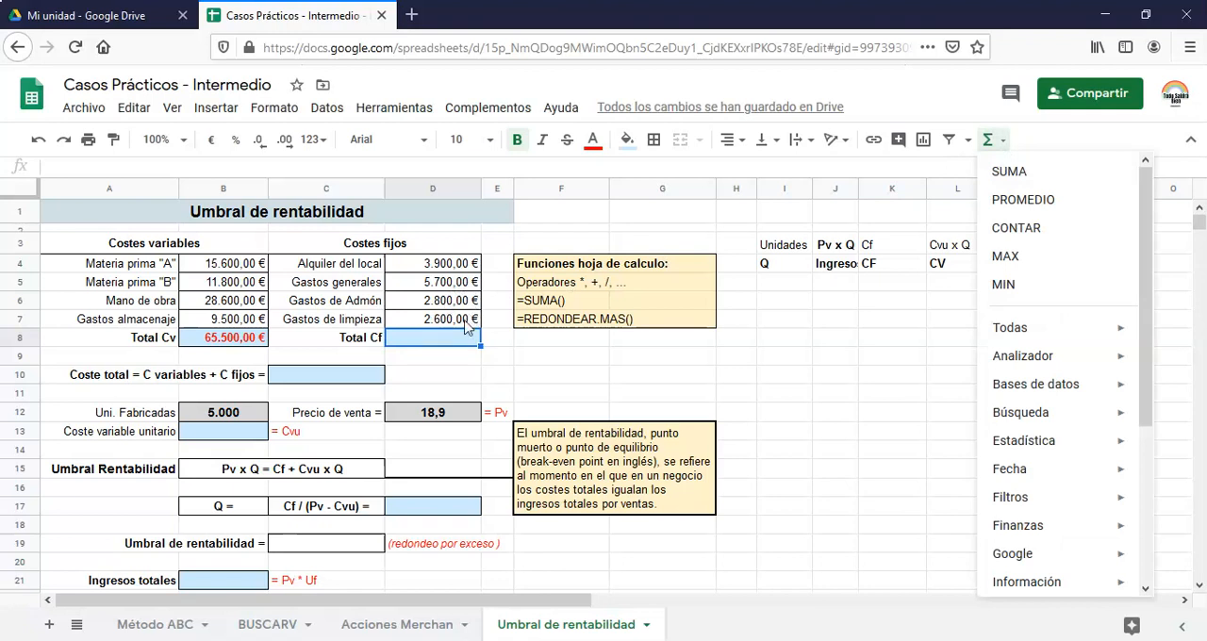
{"action": "left_click", "coordinate": [259, 346]}
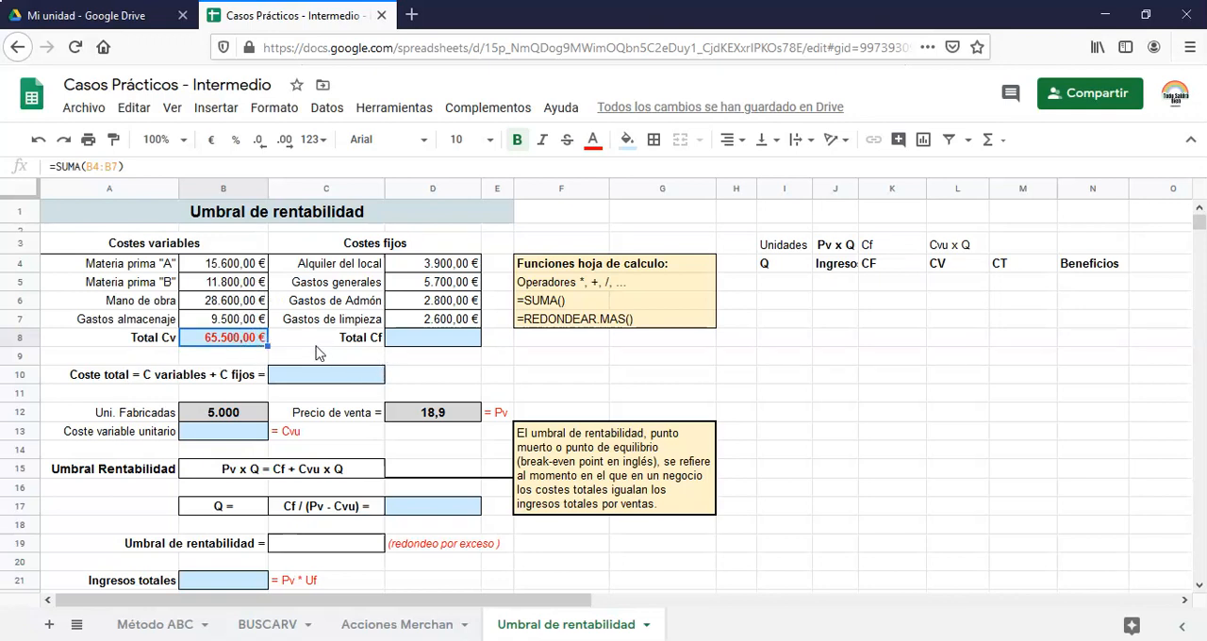
{"action": "left_click", "coordinate": [448, 343]}
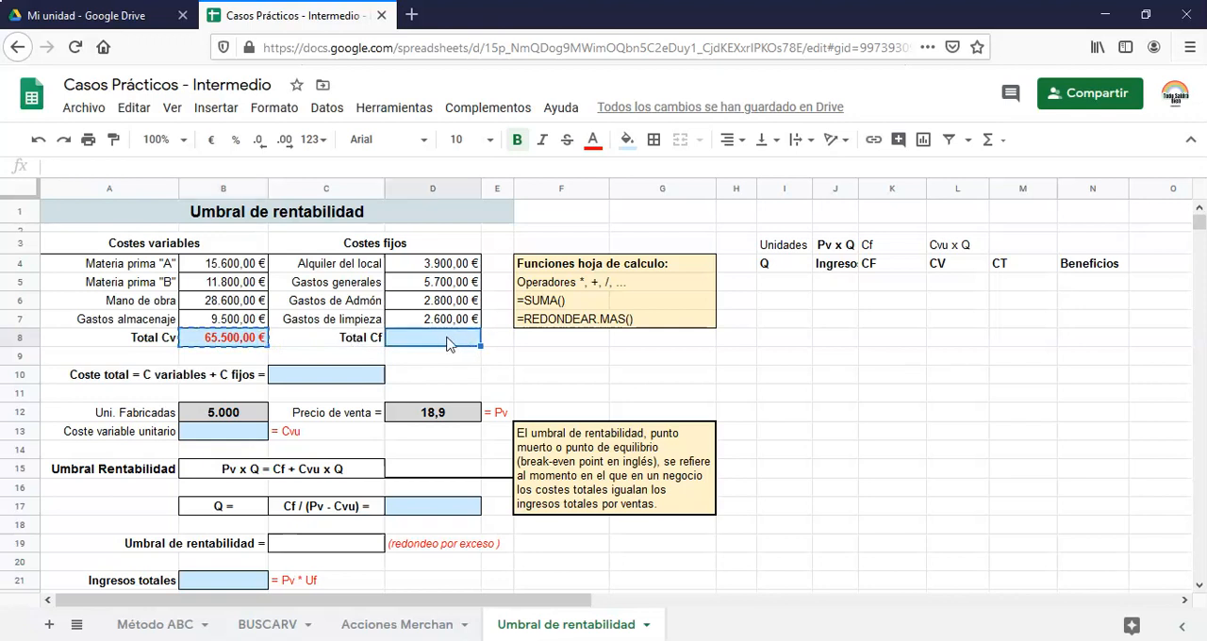
{"action": "key", "text": "ctrl+v"}
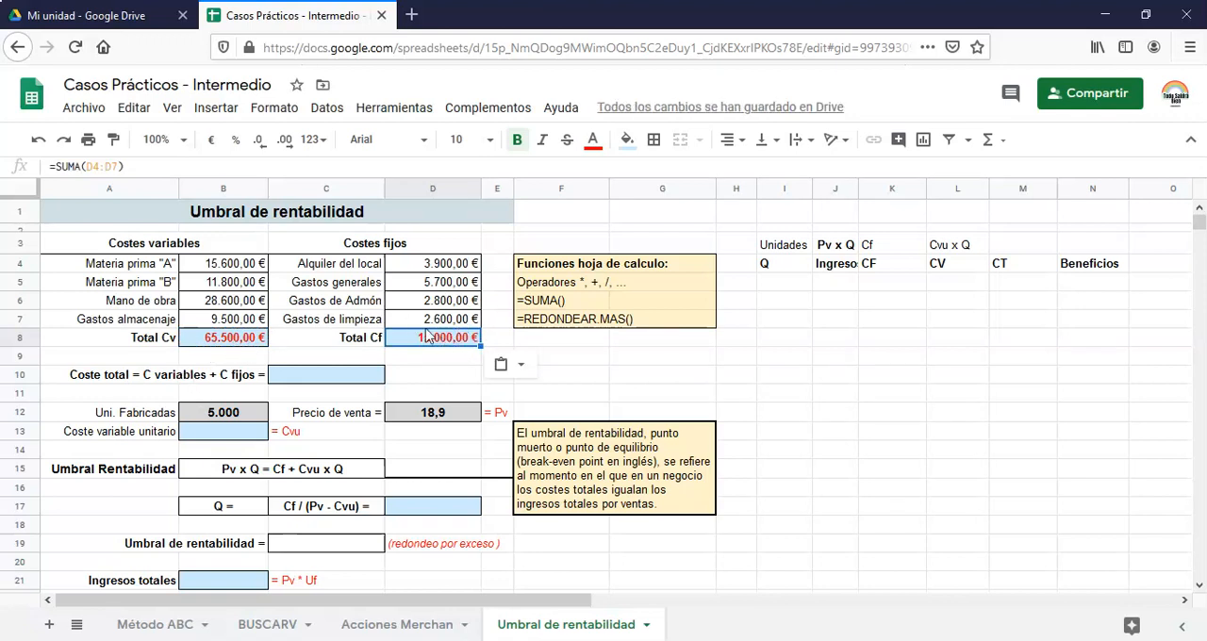
{"action": "double_click", "coordinate": [455, 343]}
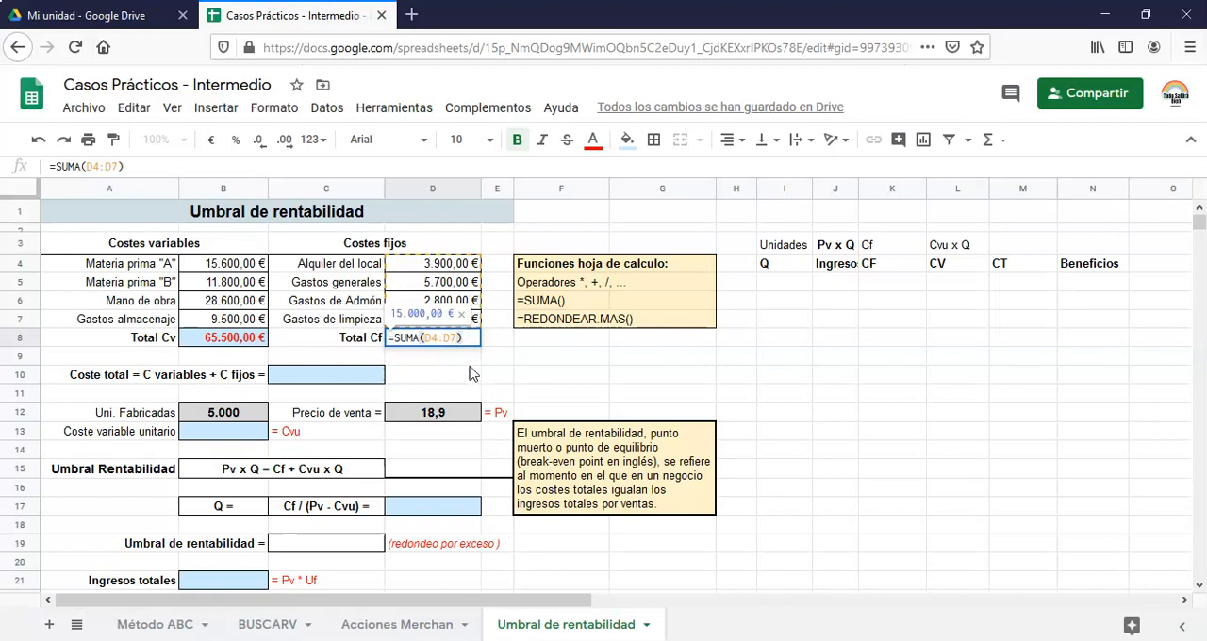
{"action": "key", "text": "Return"}
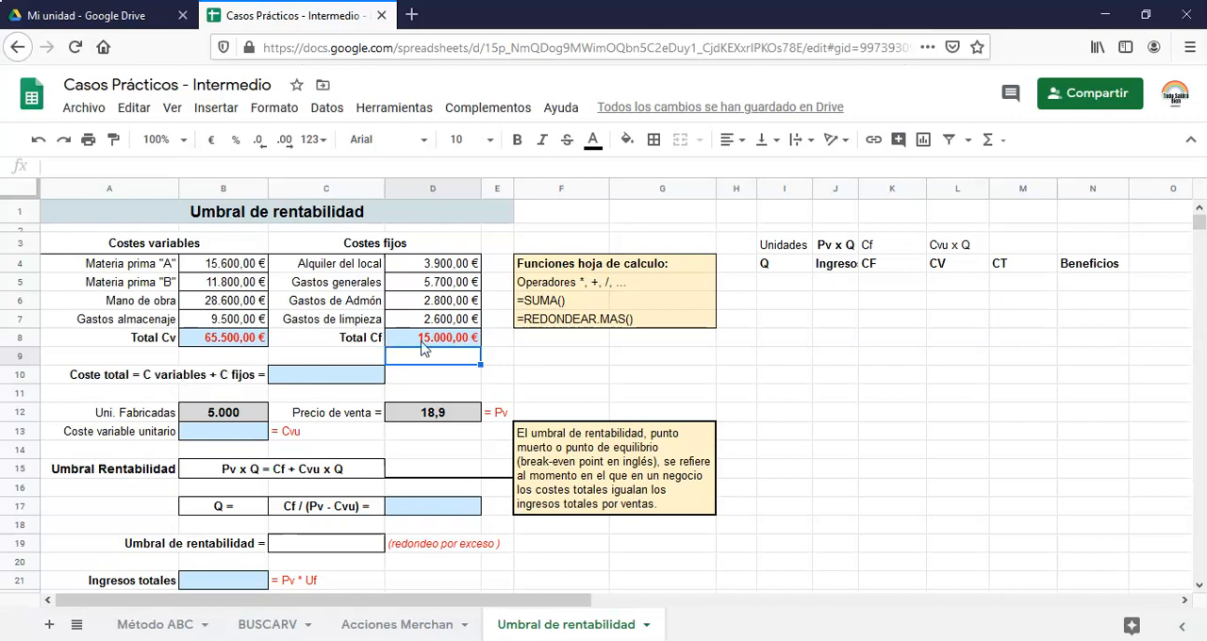
Calculate Coste total in cell C10 by adding total variable and fixed costs with =B8+D8
{"action": "left_click", "coordinate": [313, 378]}
{"action": "type", "text": "="}
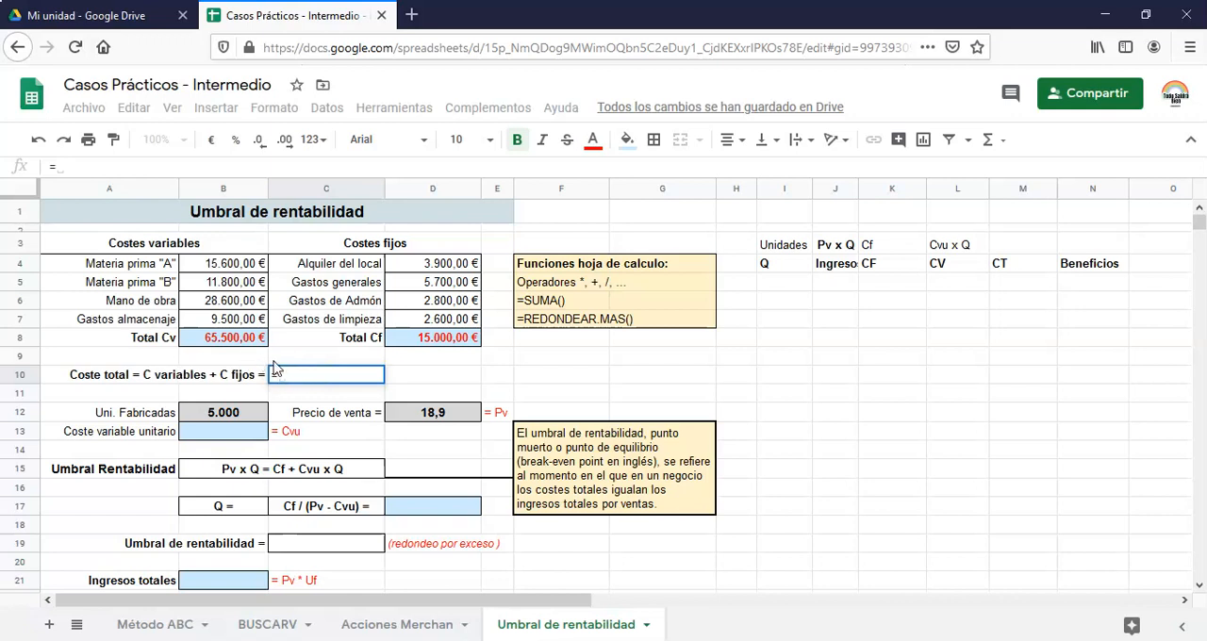
{"action": "left_click", "coordinate": [241, 344]}
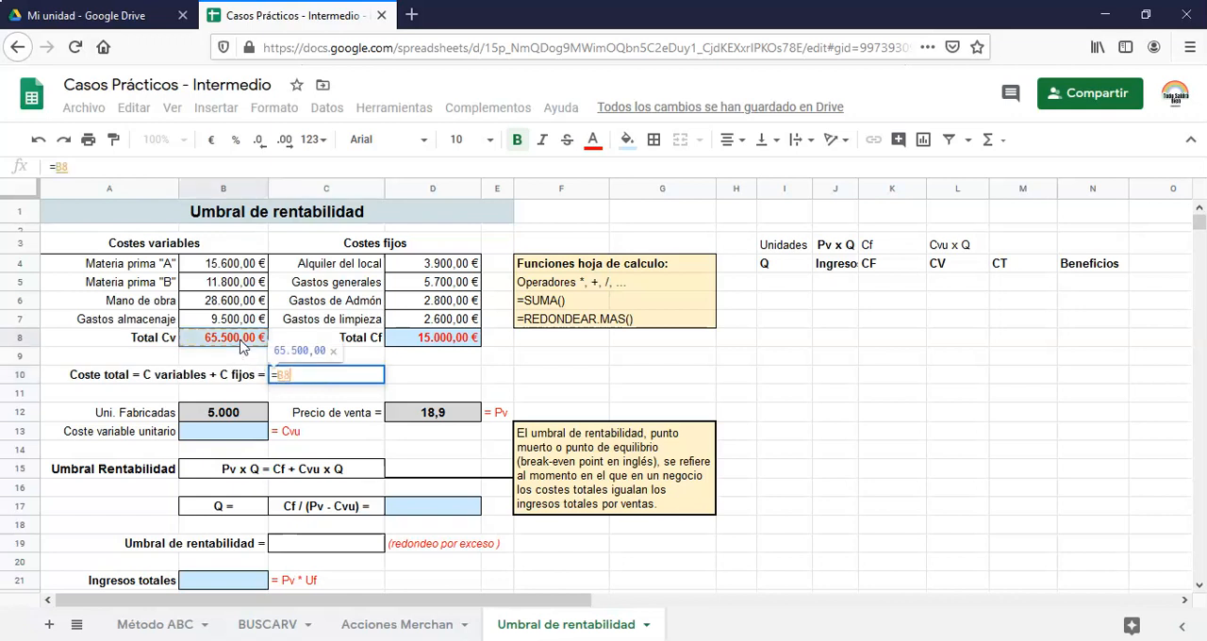
{"action": "type", "text": "+"}
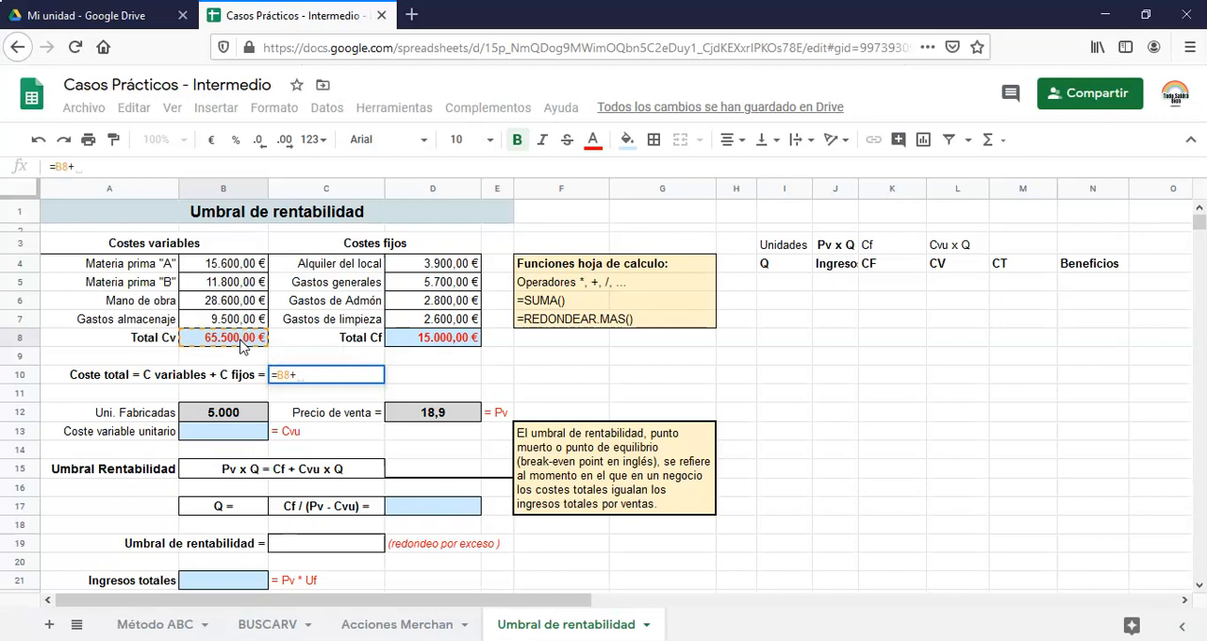
{"action": "left_click", "coordinate": [422, 342]}
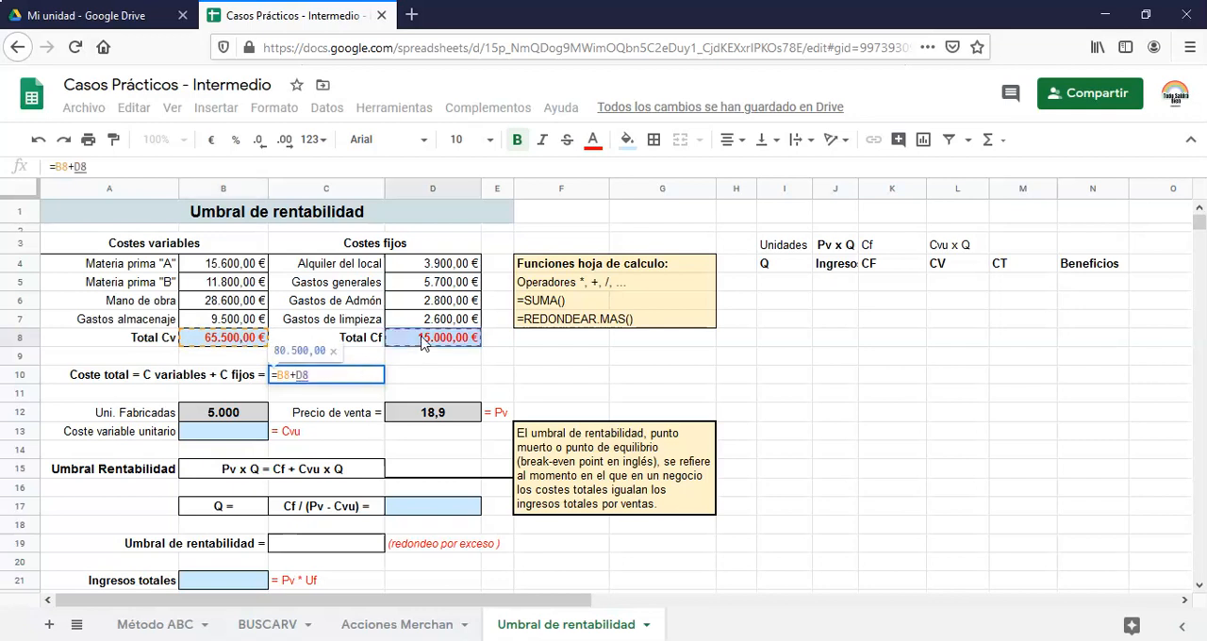
{"action": "key", "text": "Return"}
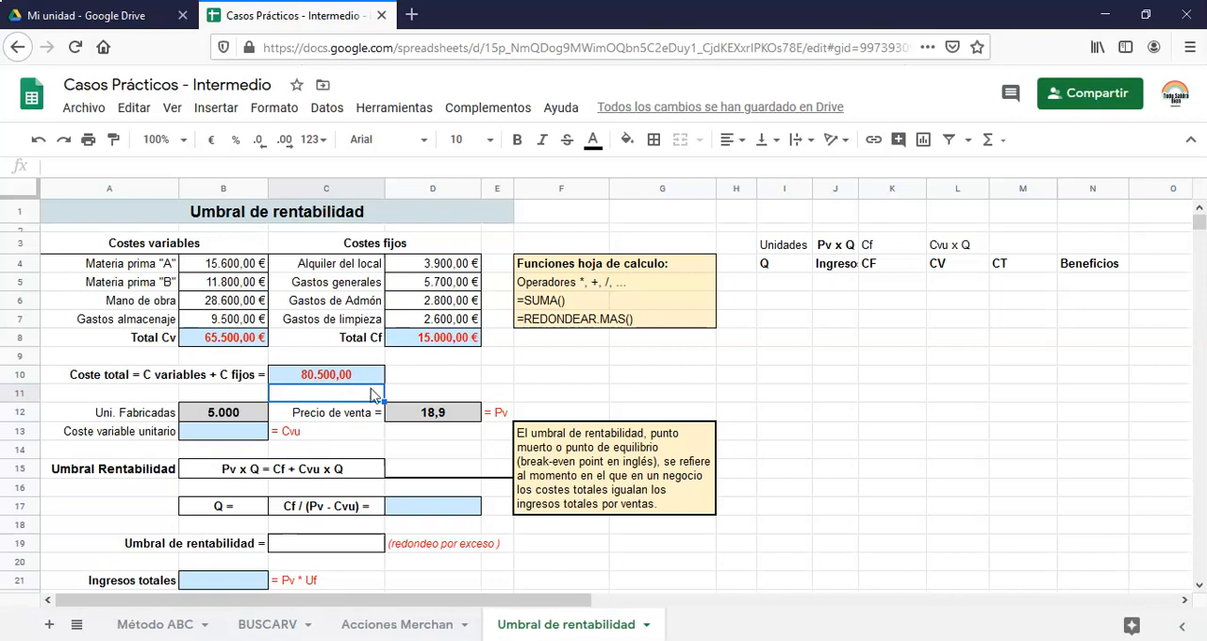
Apply the euro currency format to the Coste total in C10 and the Precio de venta in D12
{"action": "left_click", "coordinate": [344, 381]}
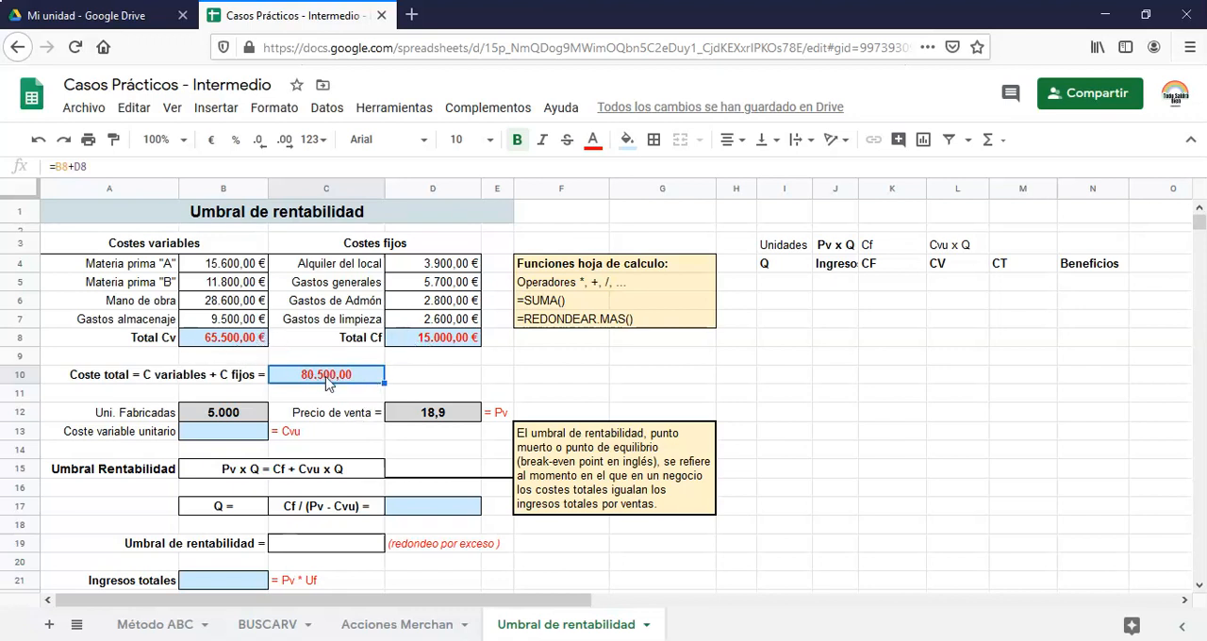
{"action": "left_click", "coordinate": [213, 139]}
{"action": "left_click", "coordinate": [449, 417]}
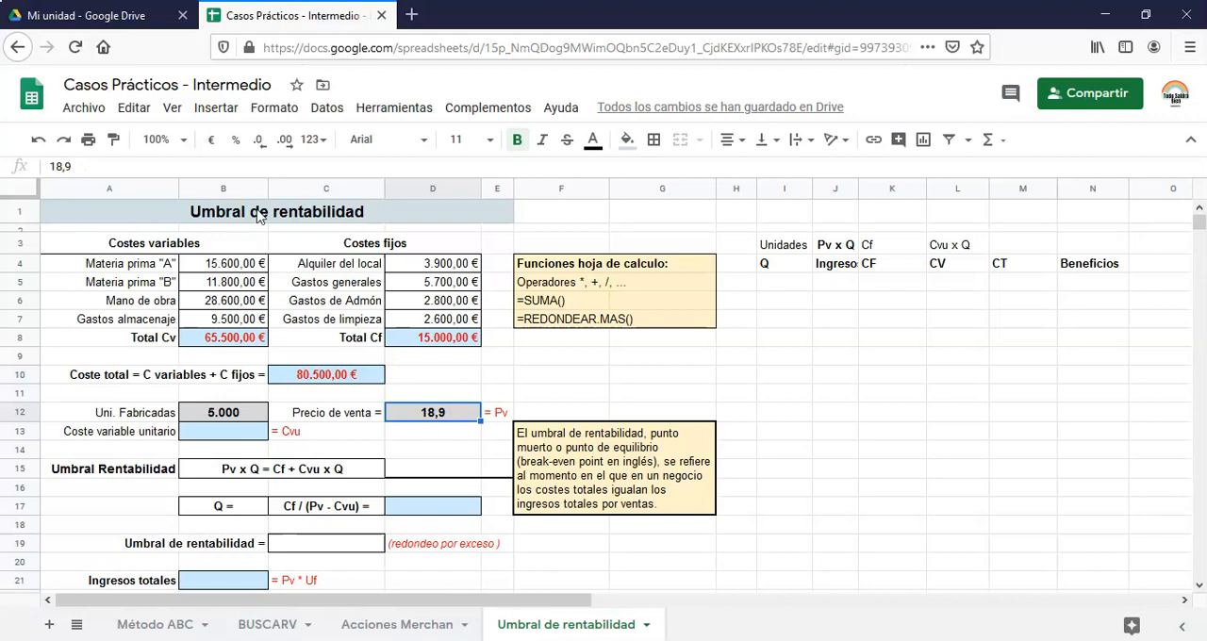
{"action": "left_click", "coordinate": [211, 140]}
Calculate the Coste variable unitario in B13 by dividing total variable costs by units manufactured with =B8/B12
{"action": "left_click", "coordinate": [233, 439]}
{"action": "type", "text": "="}
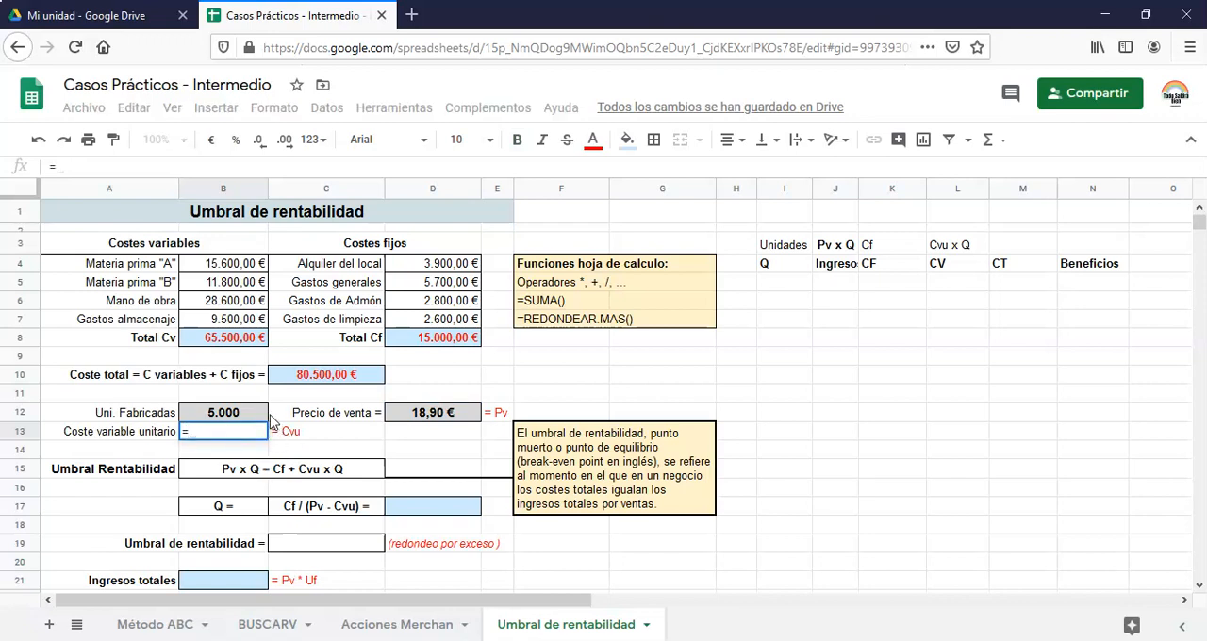
{"action": "left_click", "coordinate": [222, 344]}
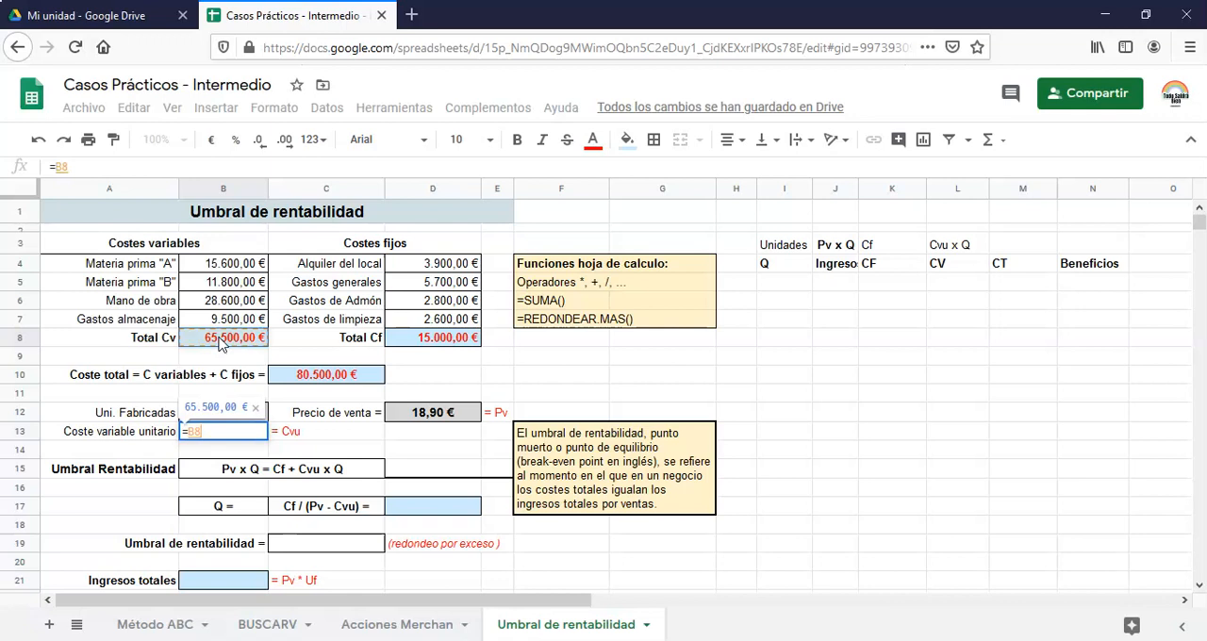
{"action": "type", "text": "/"}
{"action": "left_click", "coordinate": [217, 415]}
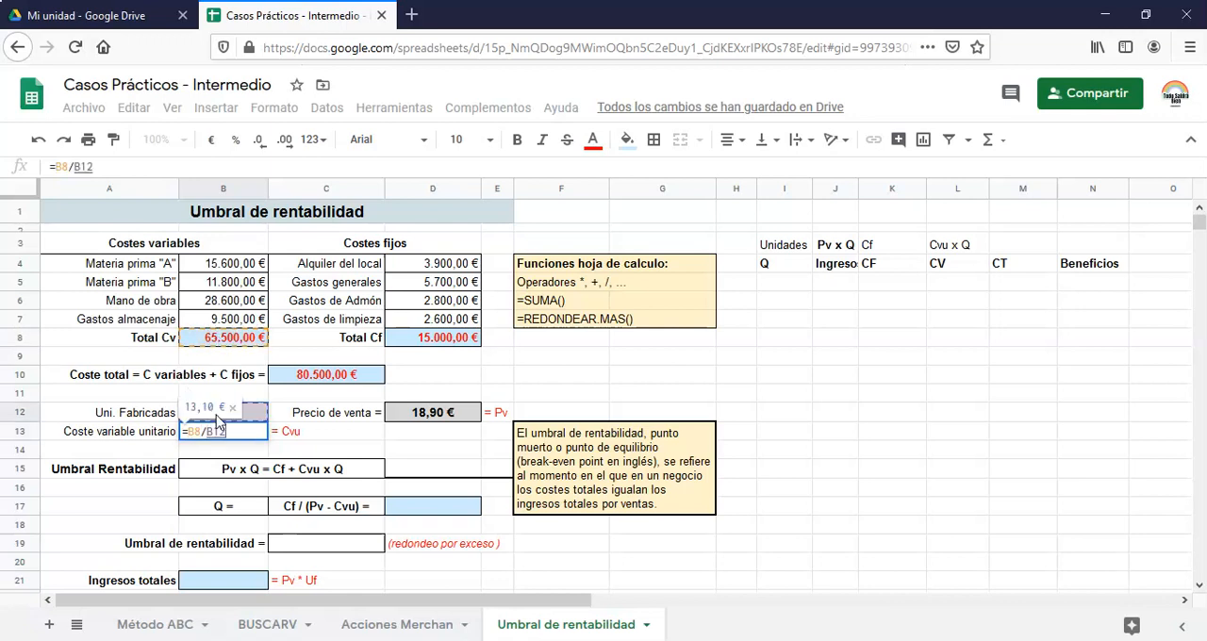
{"action": "key", "text": "Return"}
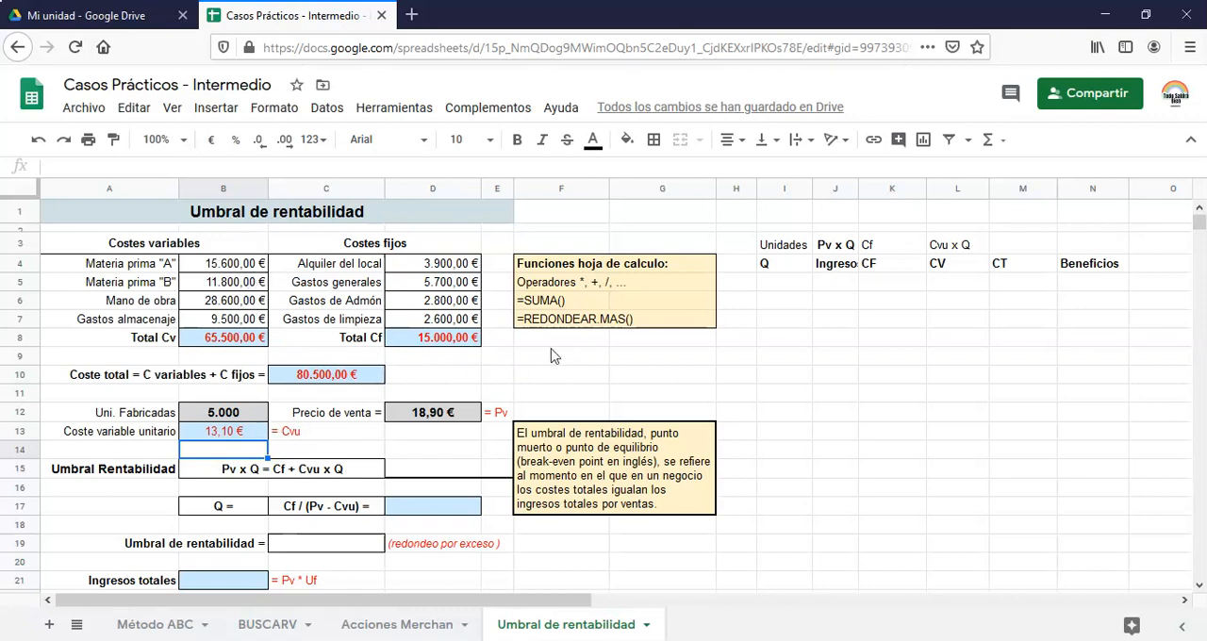
Calculate the break-even quantity Q in D17 with the formula =D8/(D12-B13)
{"action": "scroll", "coordinate": [368, 411], "scroll_direction": "down", "scroll_amount": 2}
{"action": "scroll", "coordinate": [351, 439], "scroll_direction": "up", "scroll_amount": 2}
{"action": "scroll", "coordinate": [354, 429], "scroll_direction": "down", "scroll_amount": 2}
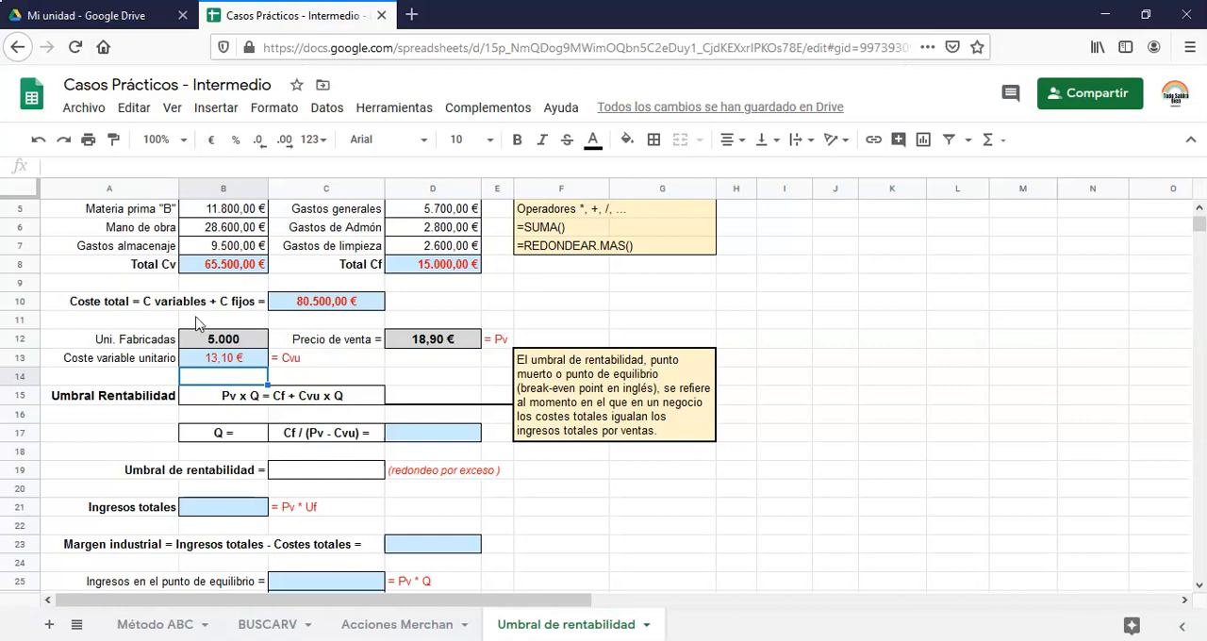
{"action": "left_click", "coordinate": [440, 438]}
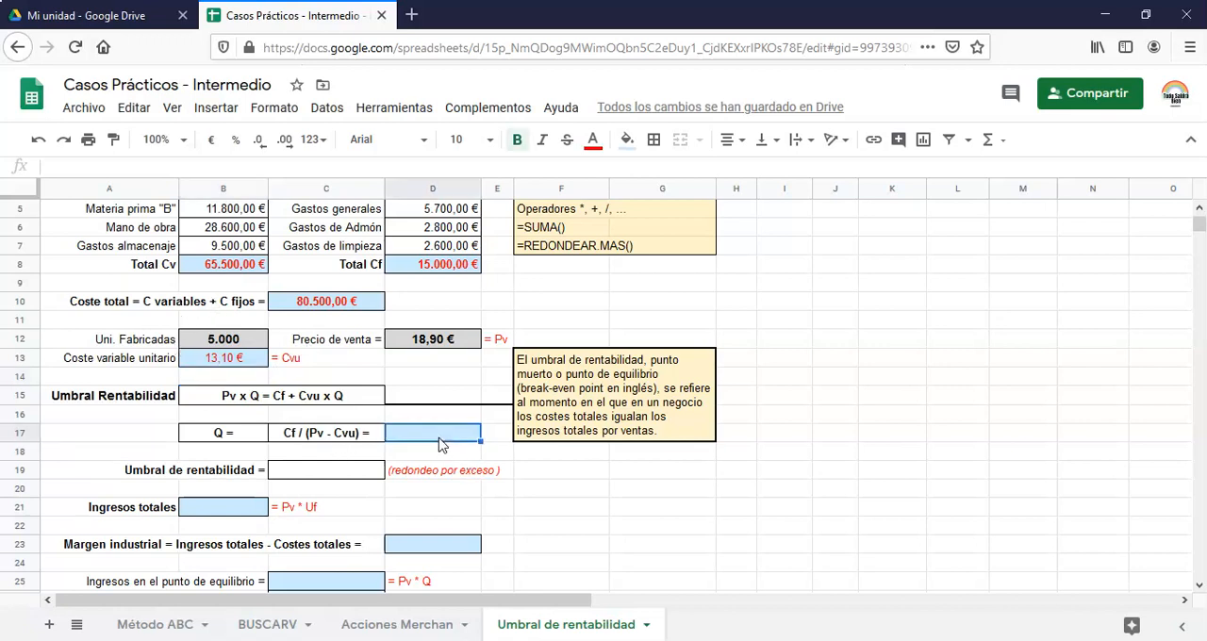
{"action": "type", "text": "="}
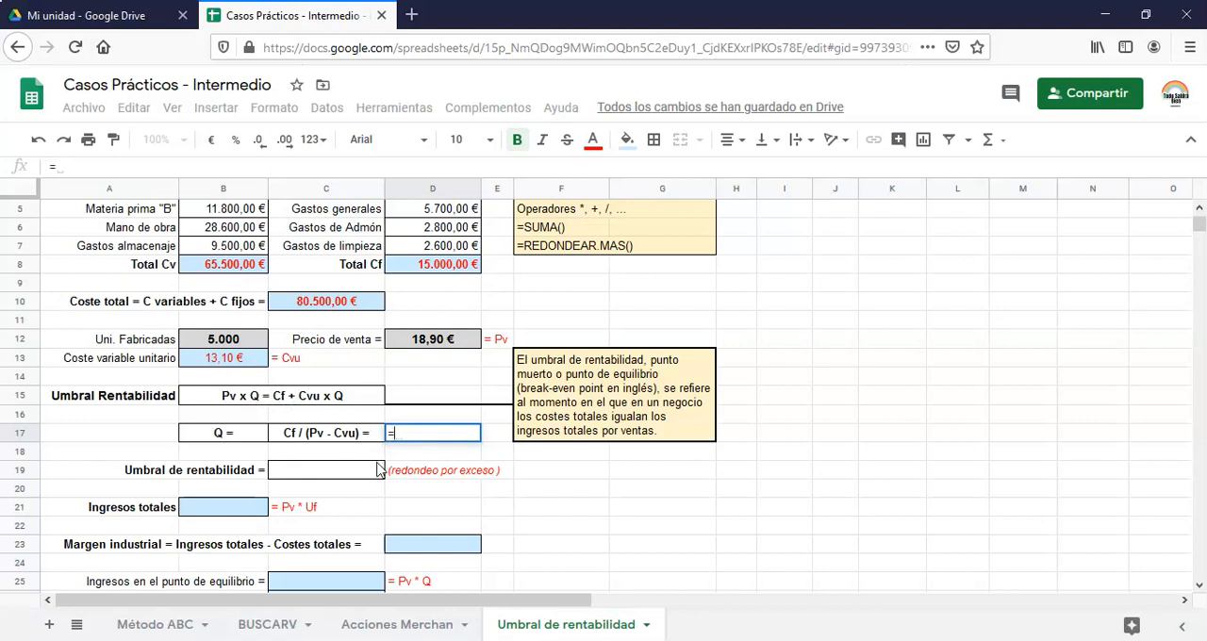
{"action": "left_click", "coordinate": [441, 268]}
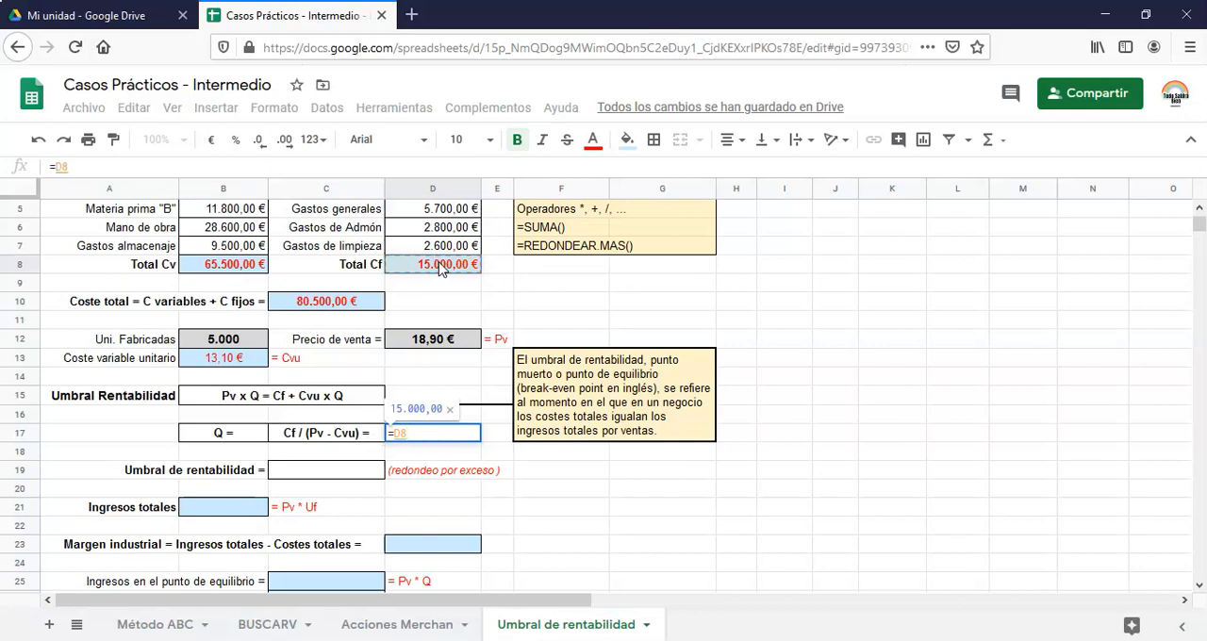
{"action": "type", "text": "/("}
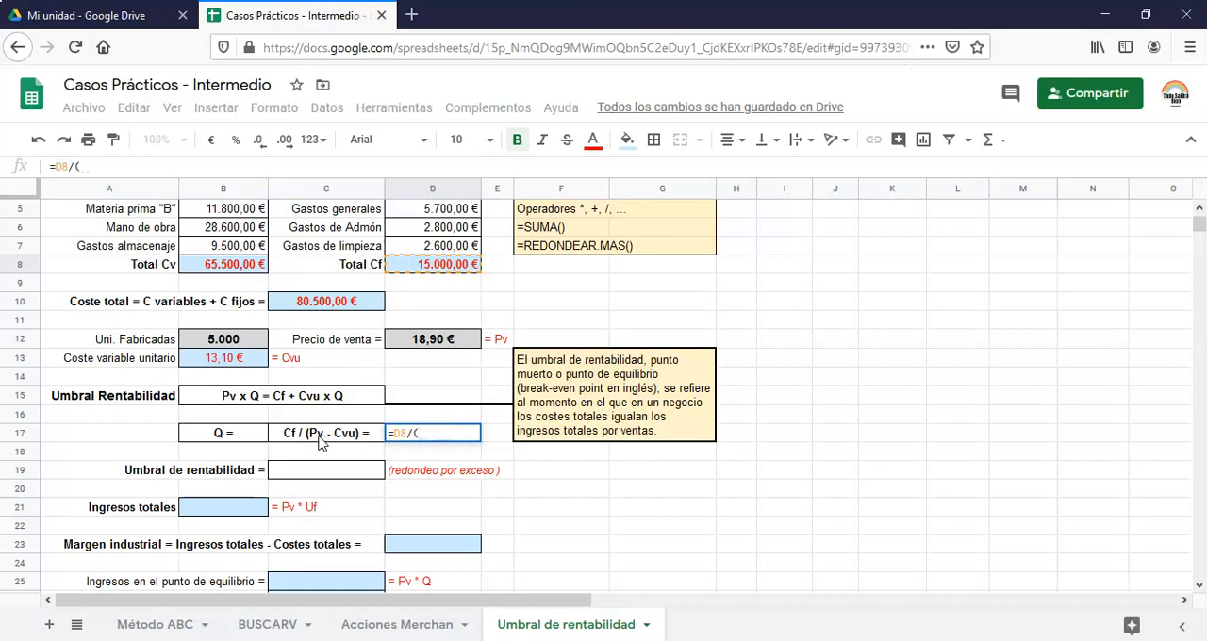
{"action": "left_click", "coordinate": [445, 345]}
{"action": "type", "text": "-"}
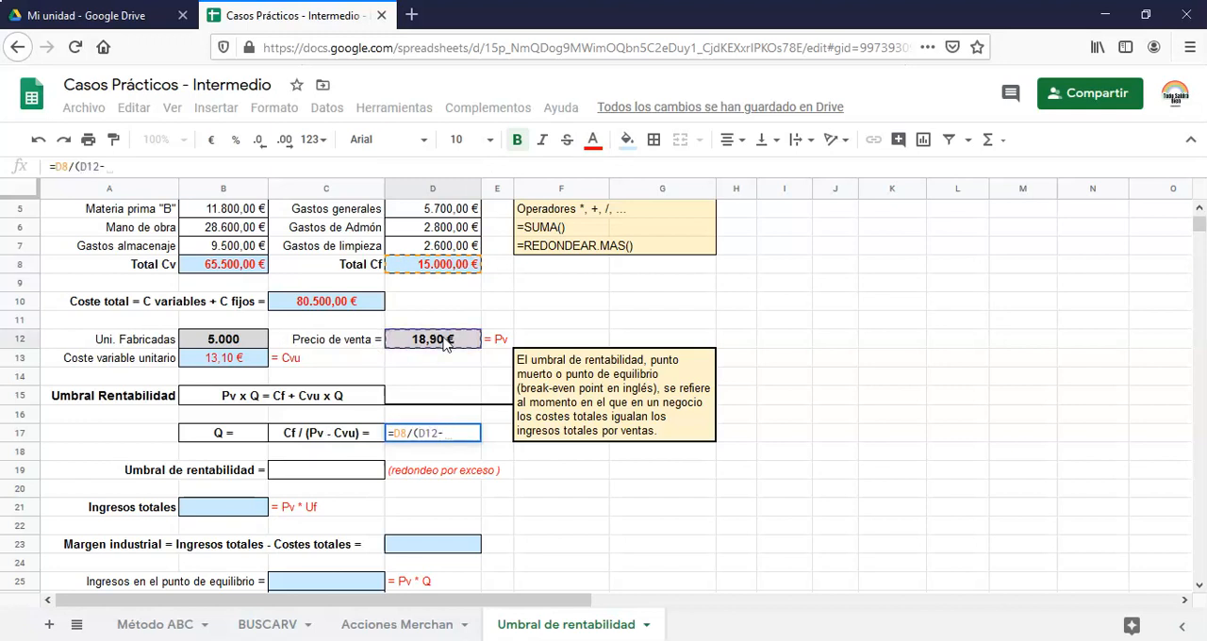
{"action": "left_click", "coordinate": [223, 365]}
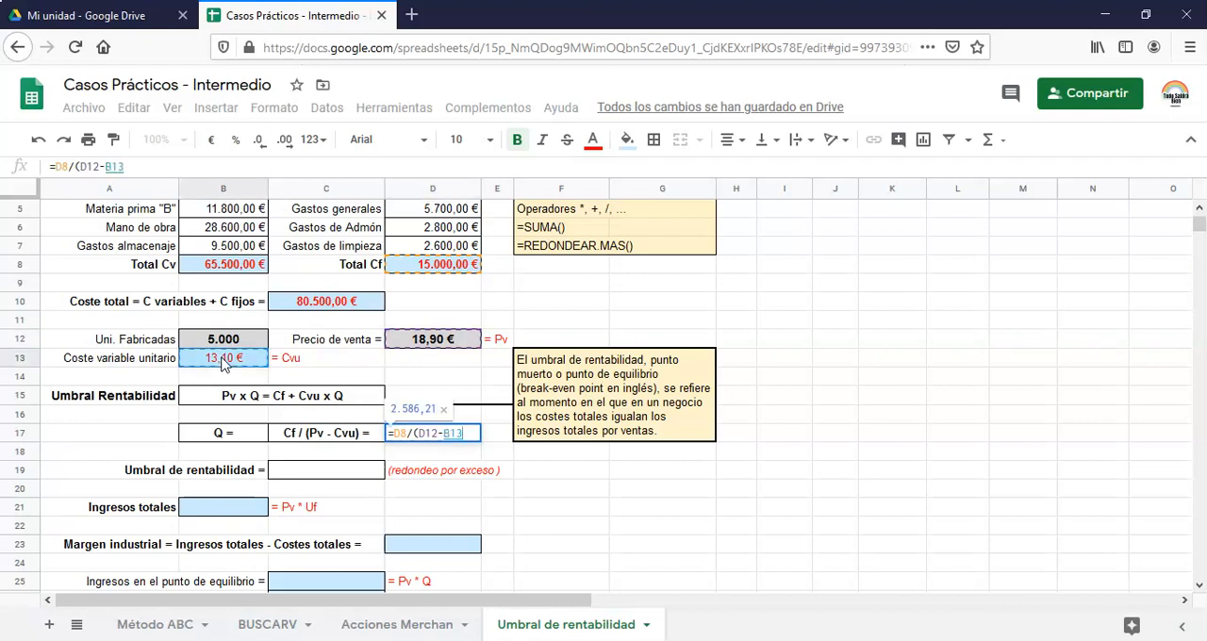
{"action": "type", "text": ")"}
{"action": "key", "text": "Return"}
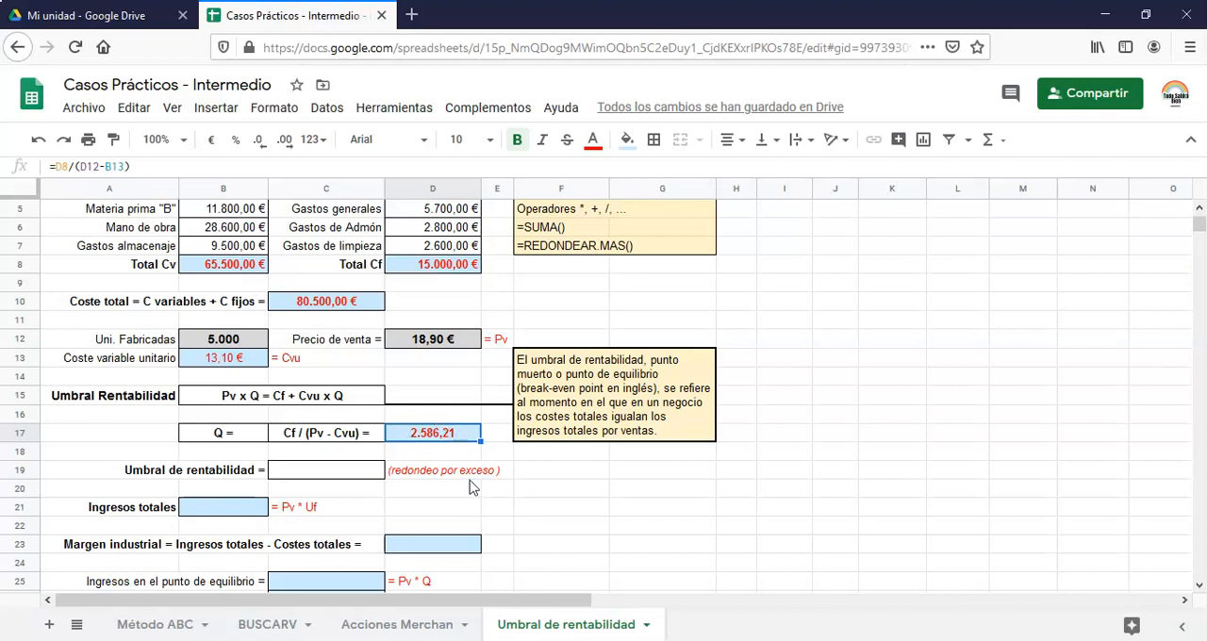
Round the break-even quantity up in the Umbral de rentabilidad cell C19 with =REDONDEAR.MAS(D17)
{"action": "double_click", "coordinate": [299, 470]}
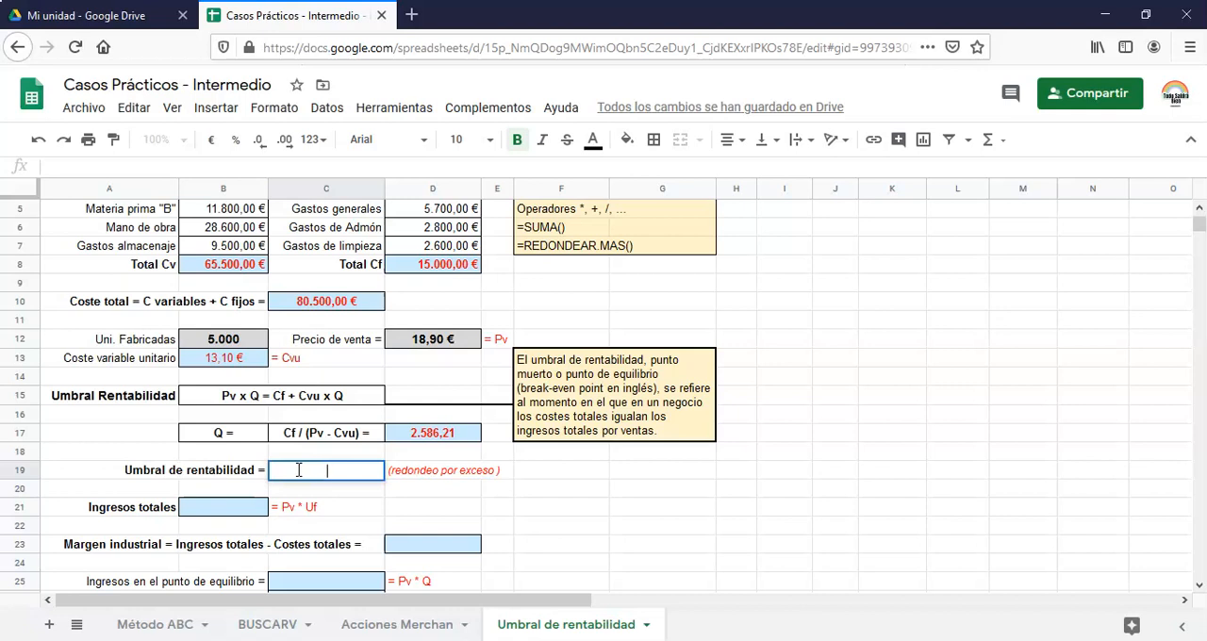
{"action": "type", "text": "="}
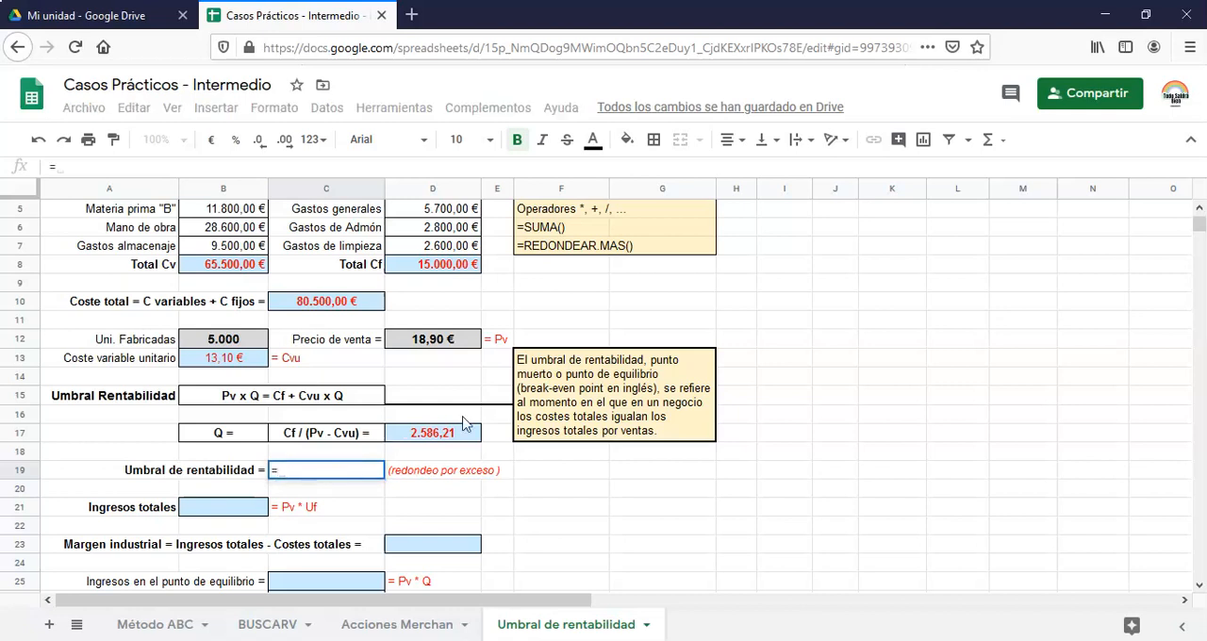
{"action": "type", "text": "re"}
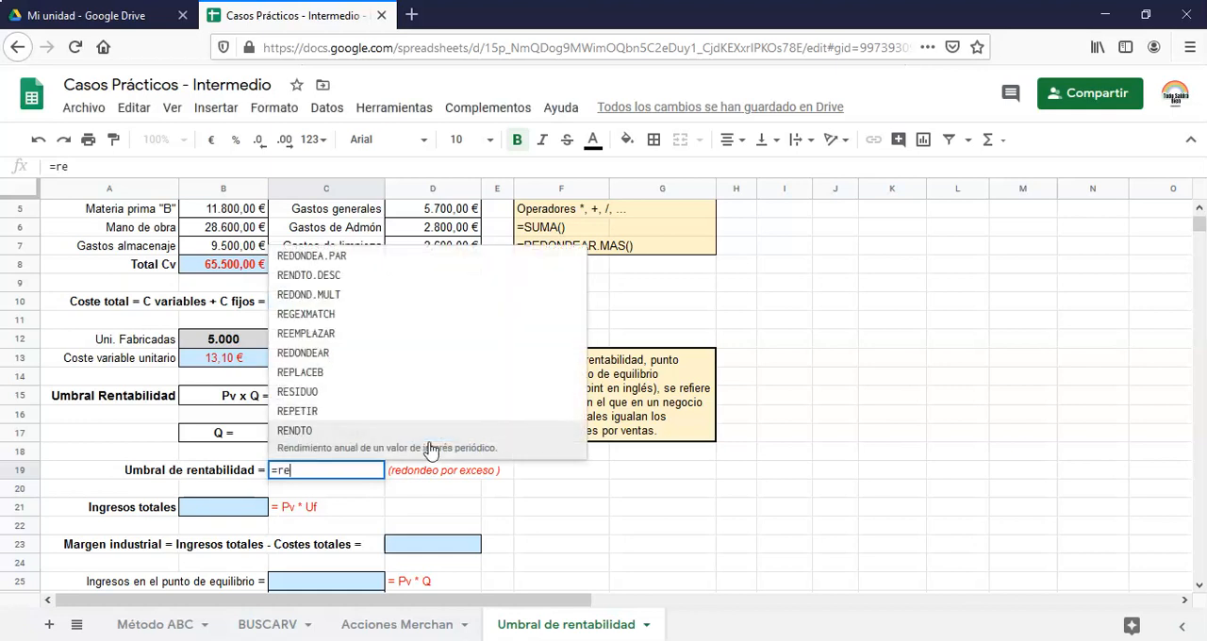
{"action": "type", "text": "do"}
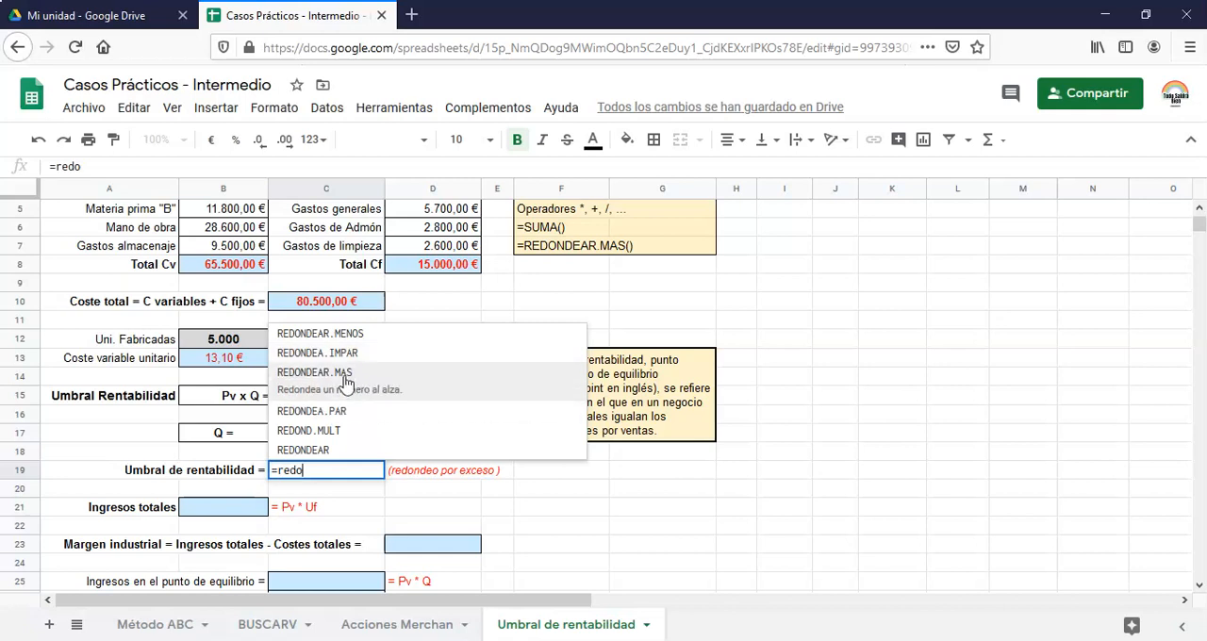
{"action": "left_click", "coordinate": [347, 377]}
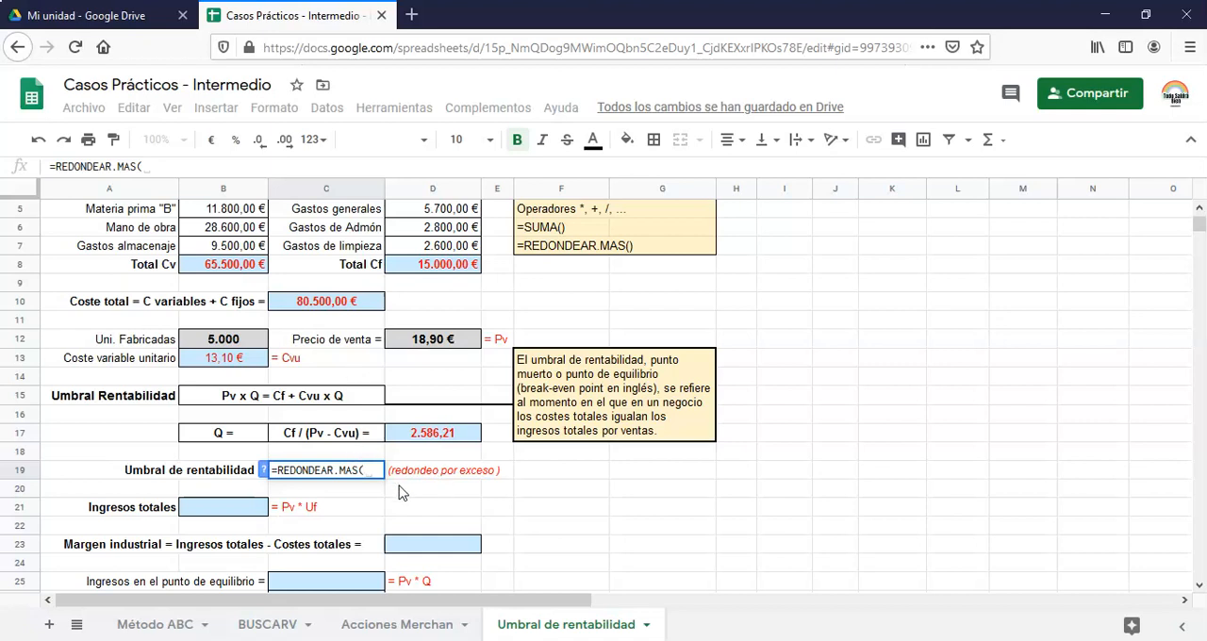
{"action": "left_click", "coordinate": [439, 439]}
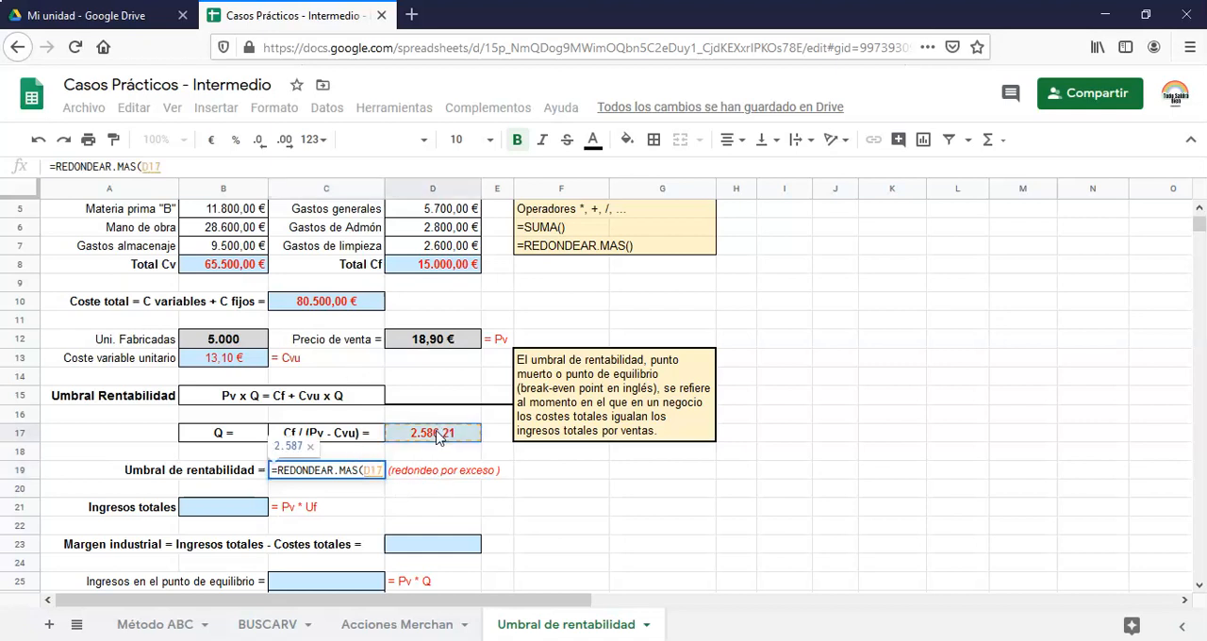
{"action": "type", "text": ")"}
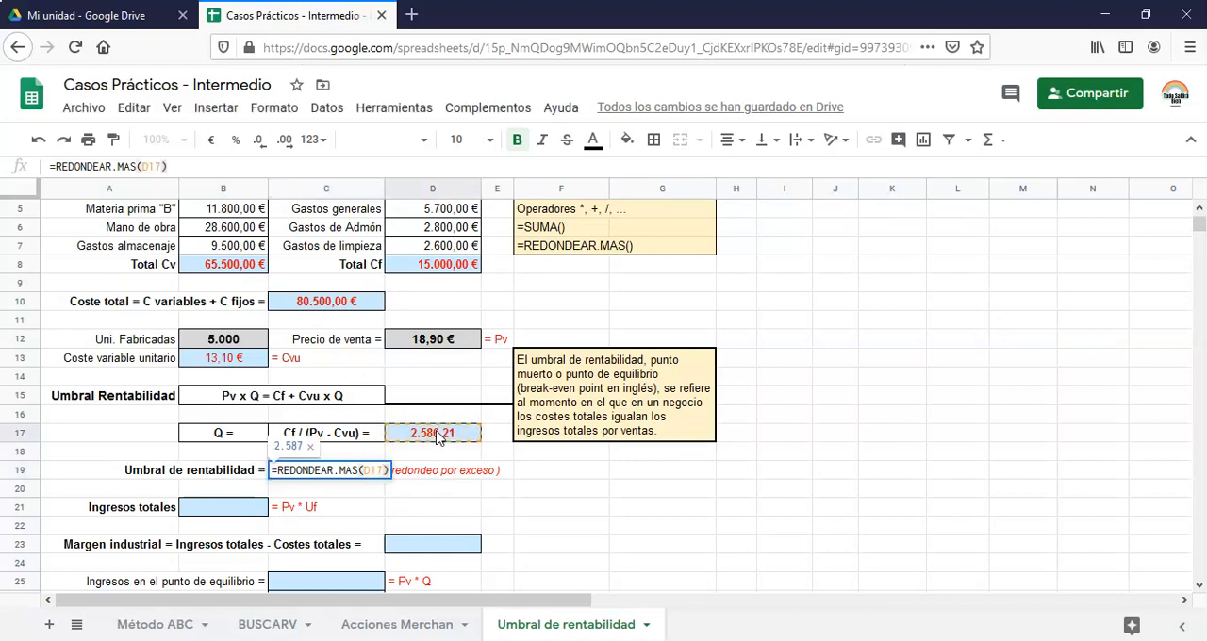
{"action": "key", "text": "Return"}
{"action": "key", "text": "Up"}
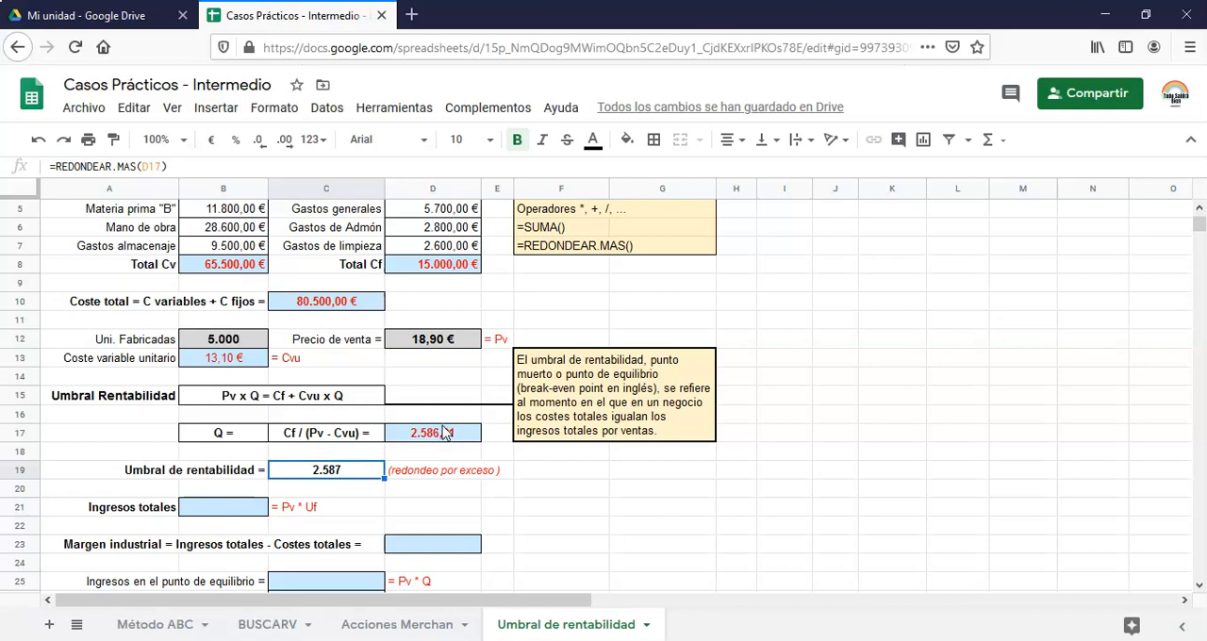
Calculate Ingresos totales in B21 by multiplying the sale price by the units manufactured with =D12*B12
{"action": "scroll", "coordinate": [368, 449], "scroll_direction": "down", "scroll_amount": 1}
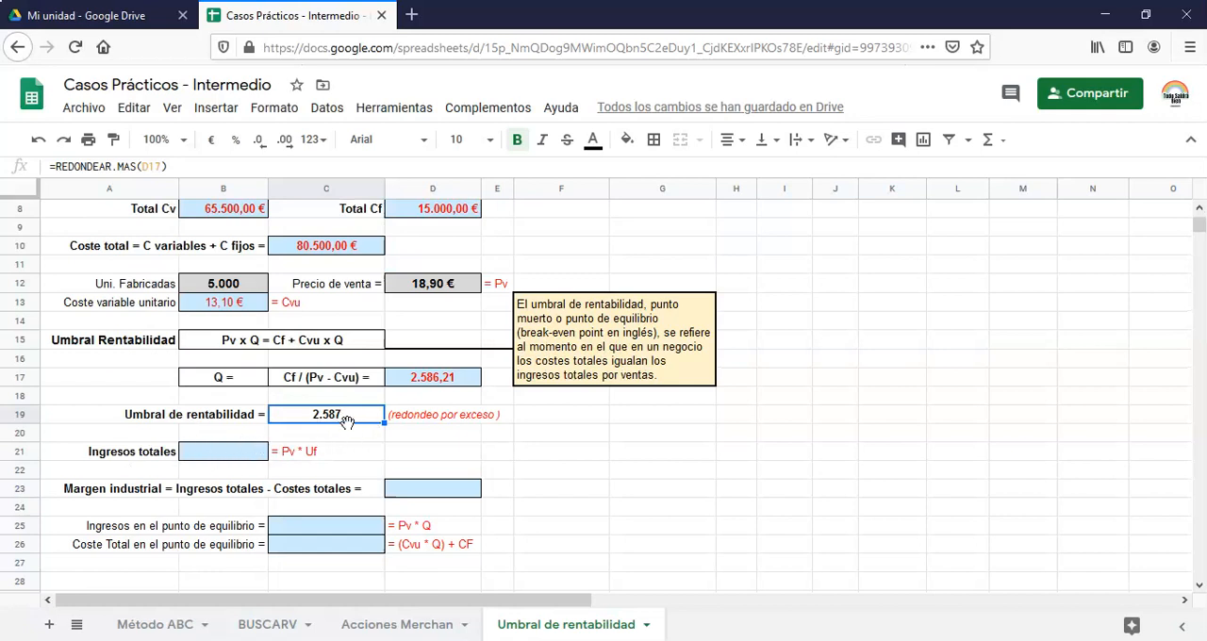
{"action": "left_click", "coordinate": [226, 459]}
{"action": "double_click", "coordinate": [226, 455]}
{"action": "type", "text": "="}
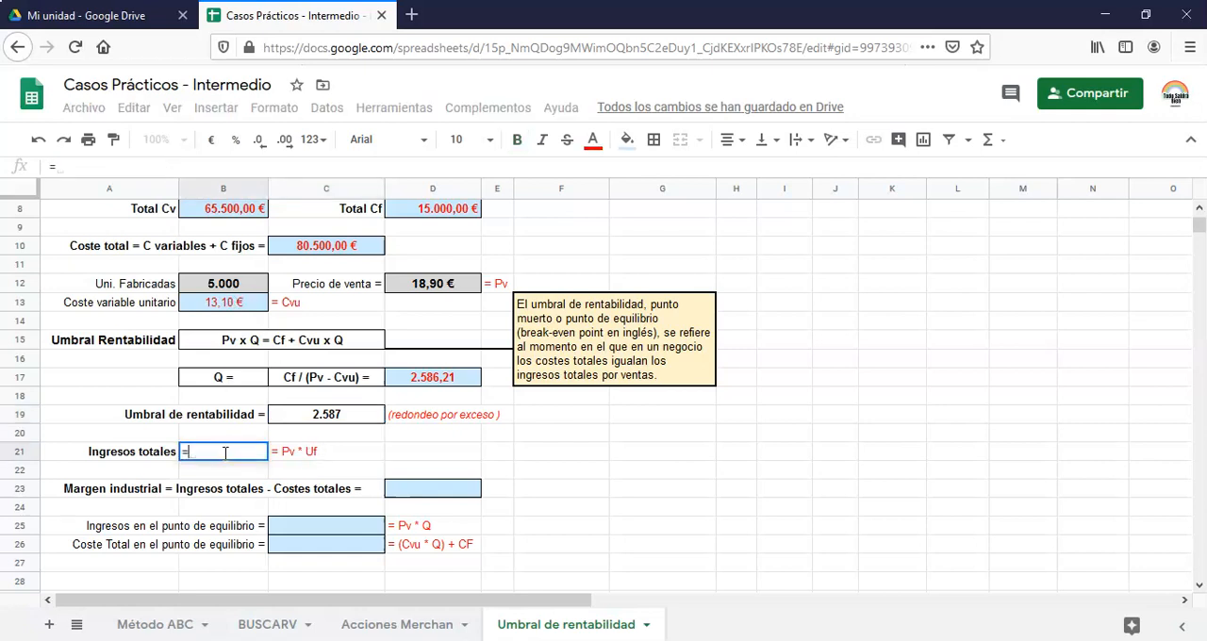
{"action": "left_click", "coordinate": [233, 289]}
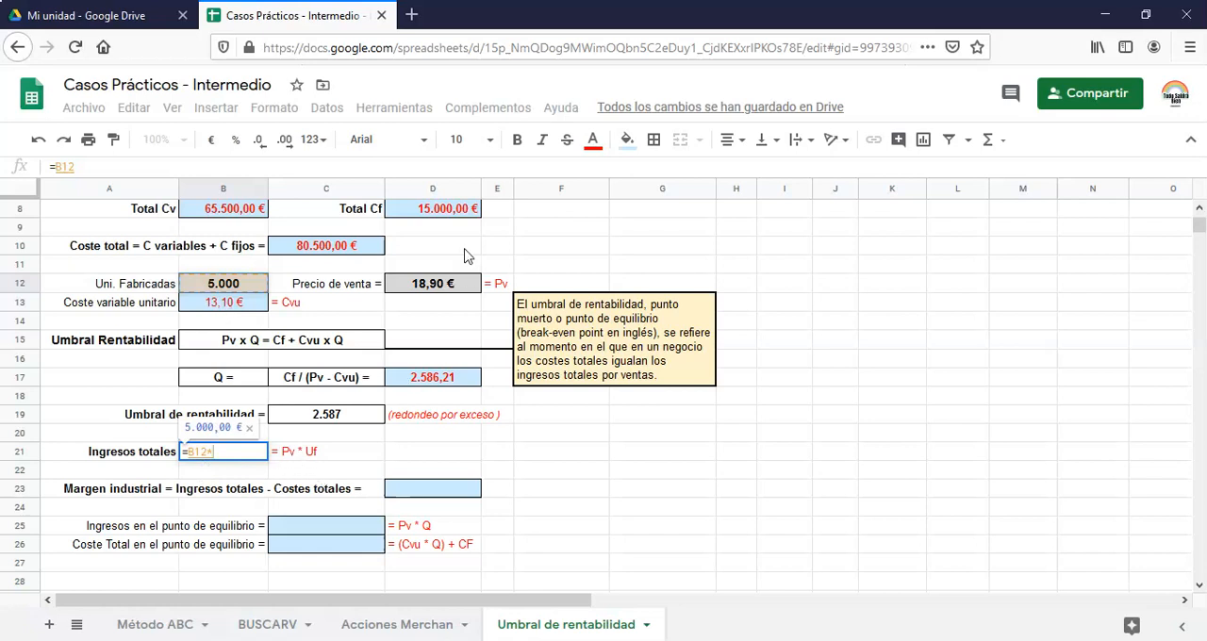
{"action": "left_click", "coordinate": [439, 289]}
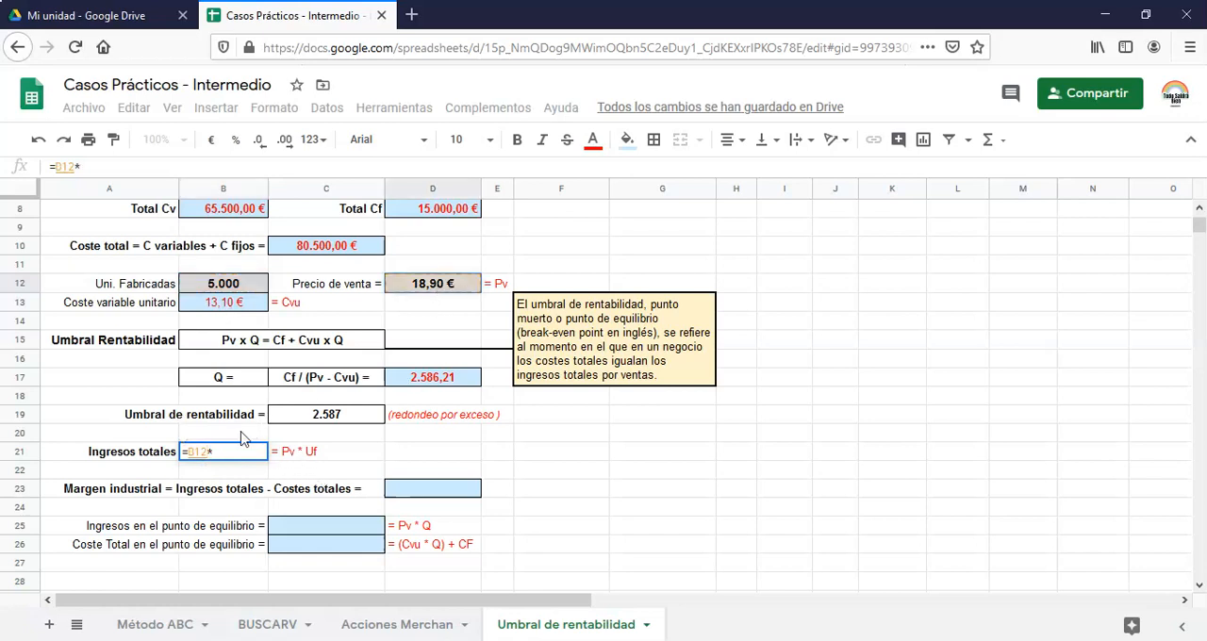
{"action": "left_click_drag", "start_coordinate": [211, 452], "coordinate": [186, 468]}
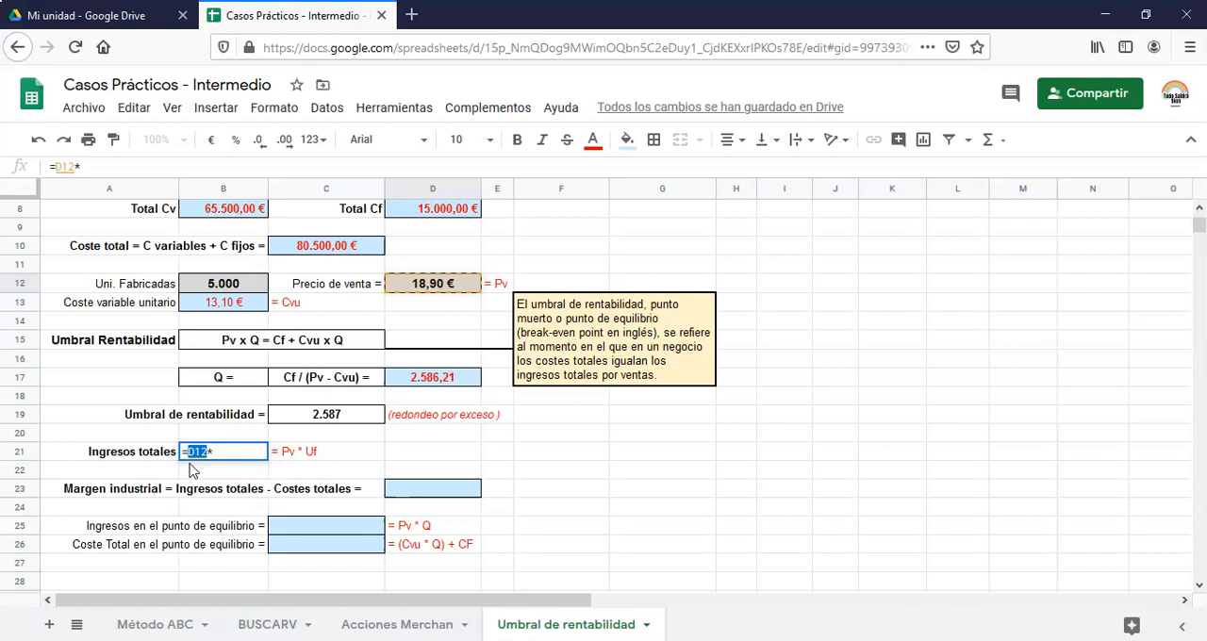
{"action": "left_click", "coordinate": [230, 452]}
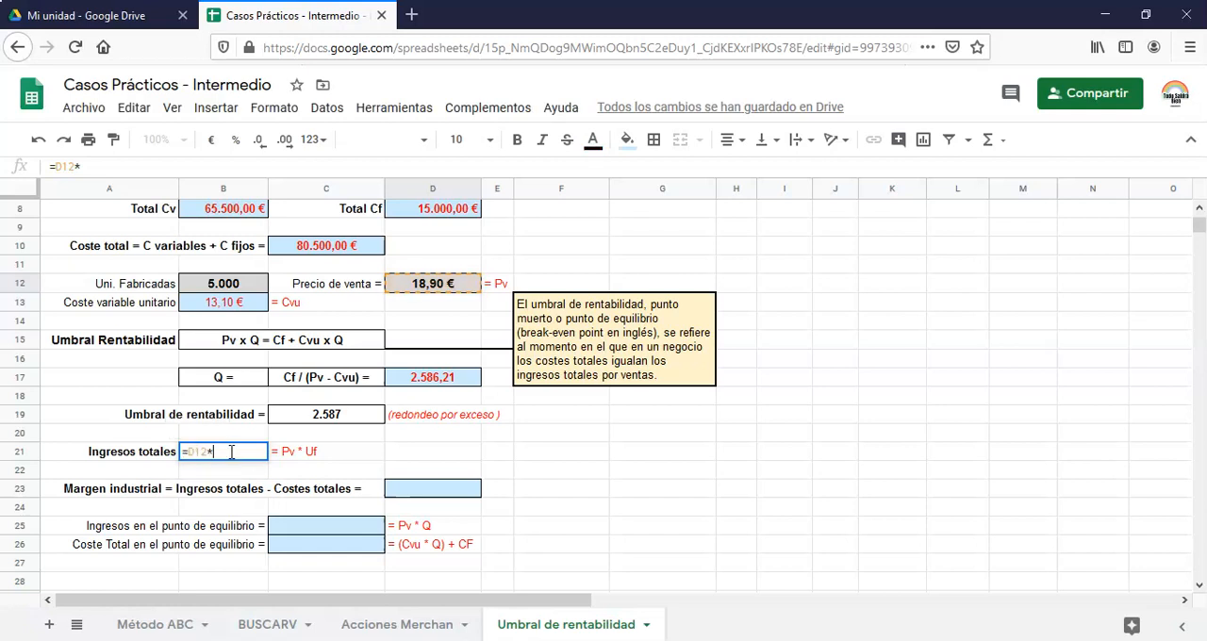
{"action": "left_click", "coordinate": [250, 287]}
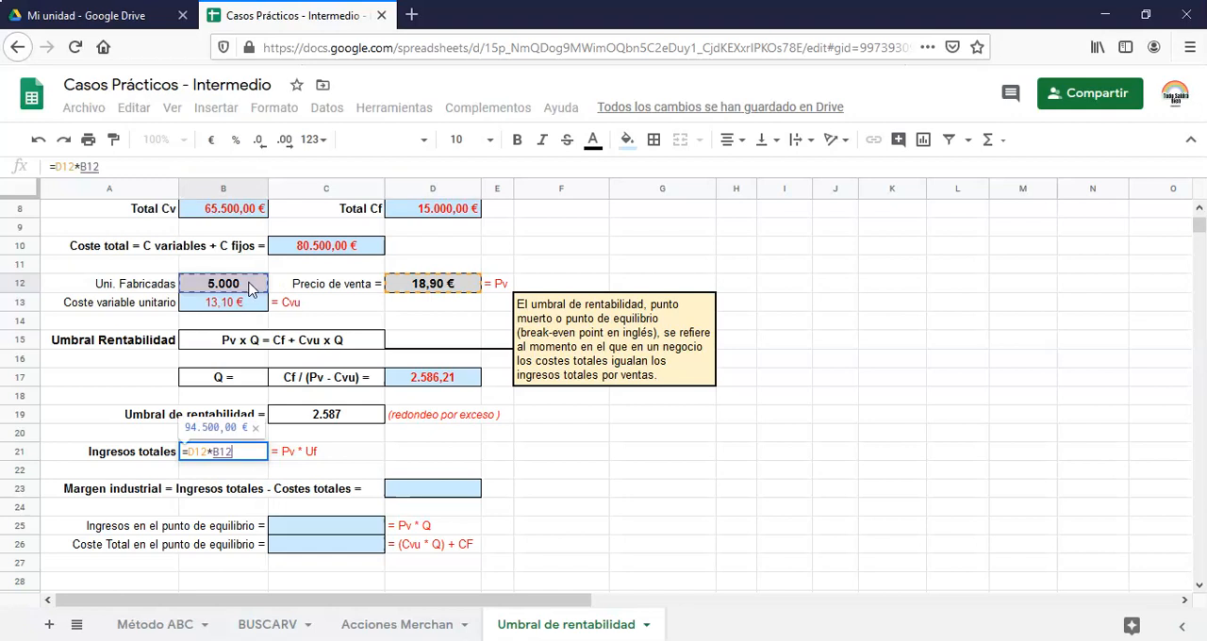
{"action": "key", "text": "Return"}
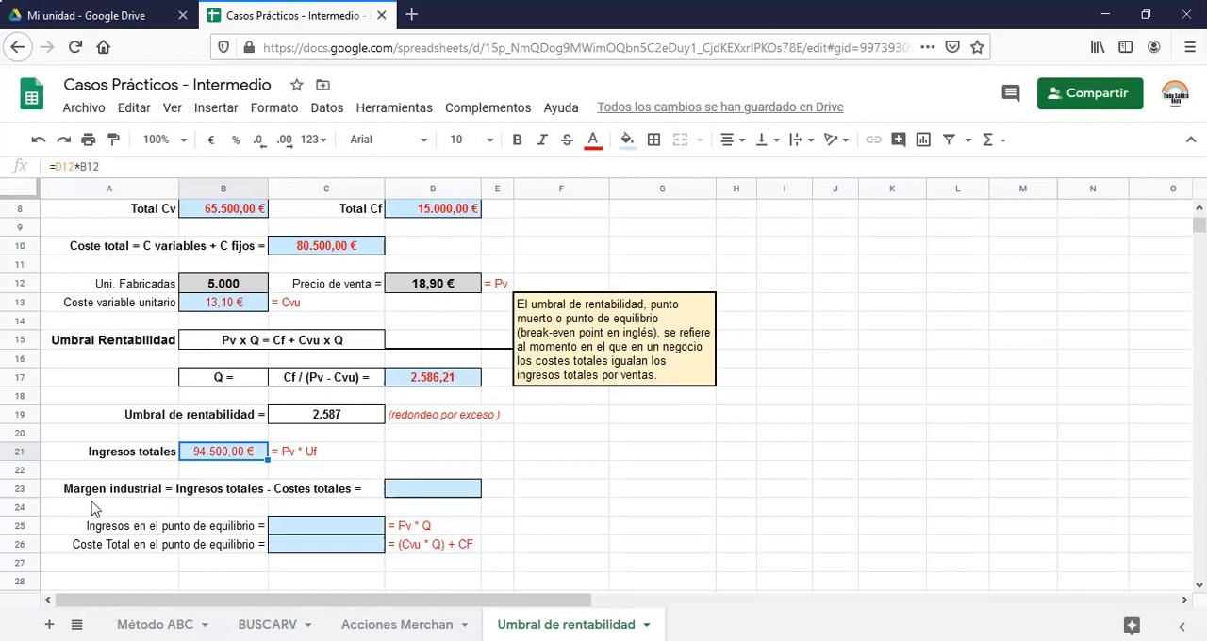
Calculate the Margen industrial in D23 by subtracting total cost from total income with =B21-C10
{"action": "double_click", "coordinate": [425, 490]}
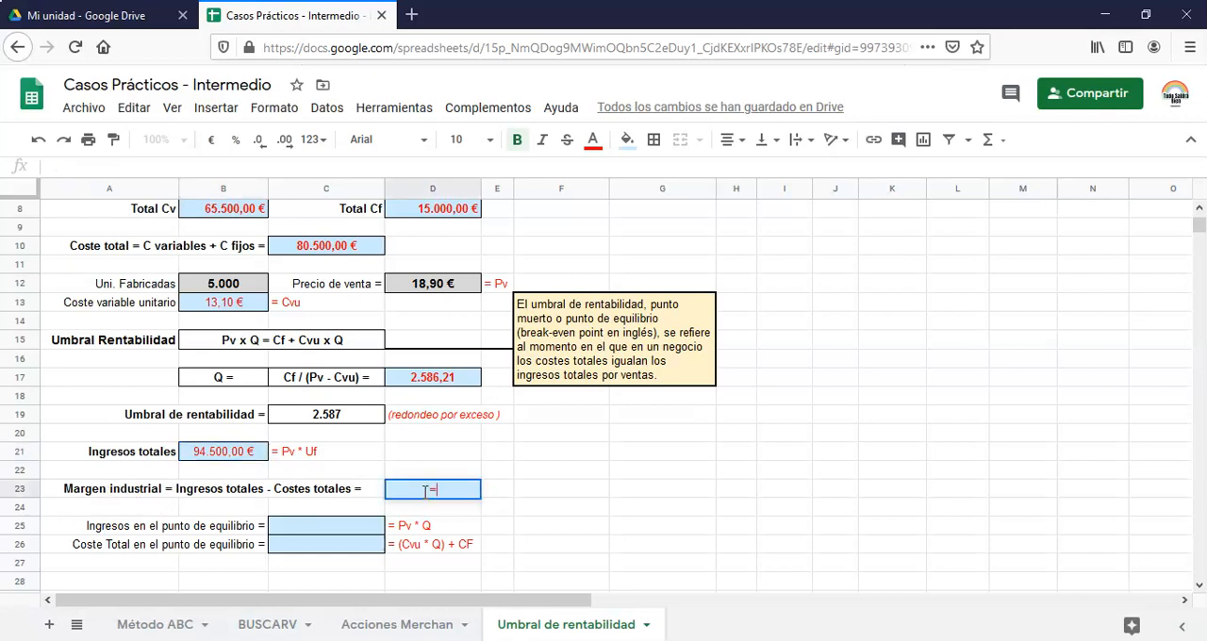
{"action": "type", "text": "="}
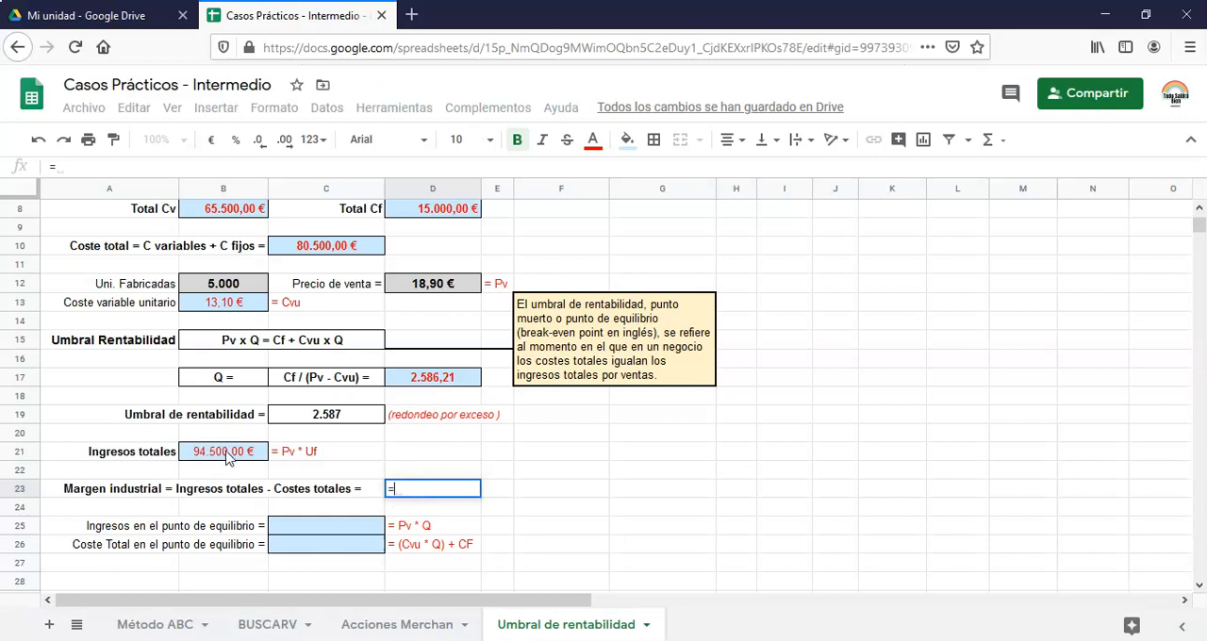
{"action": "left_click", "coordinate": [226, 453]}
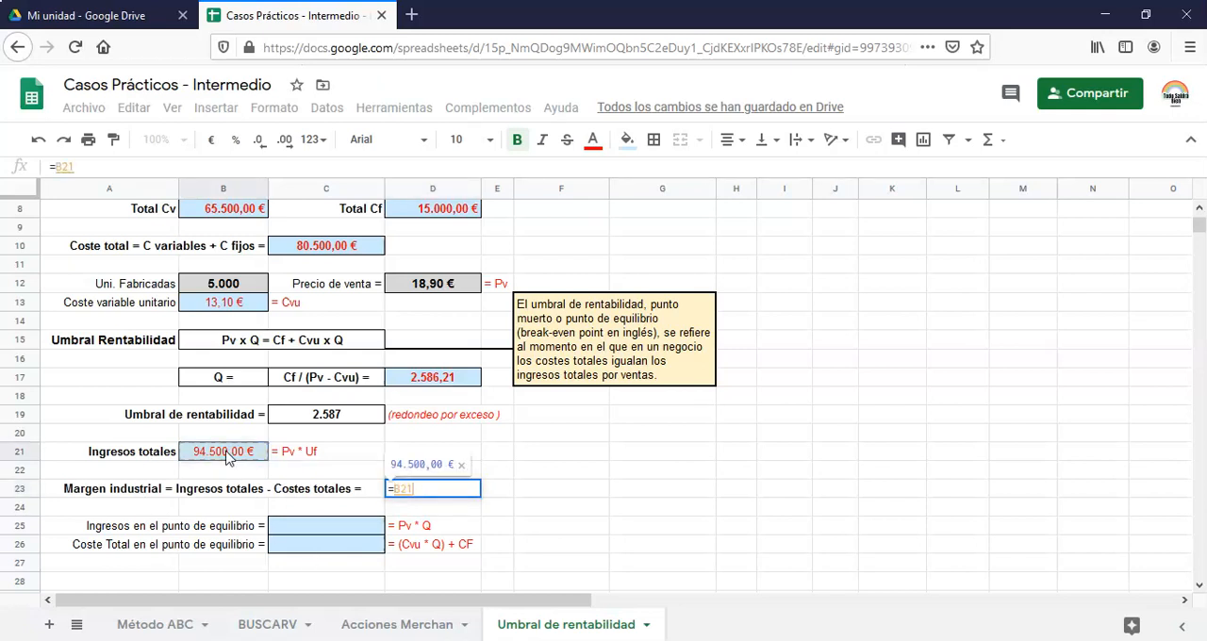
{"action": "type", "text": "-"}
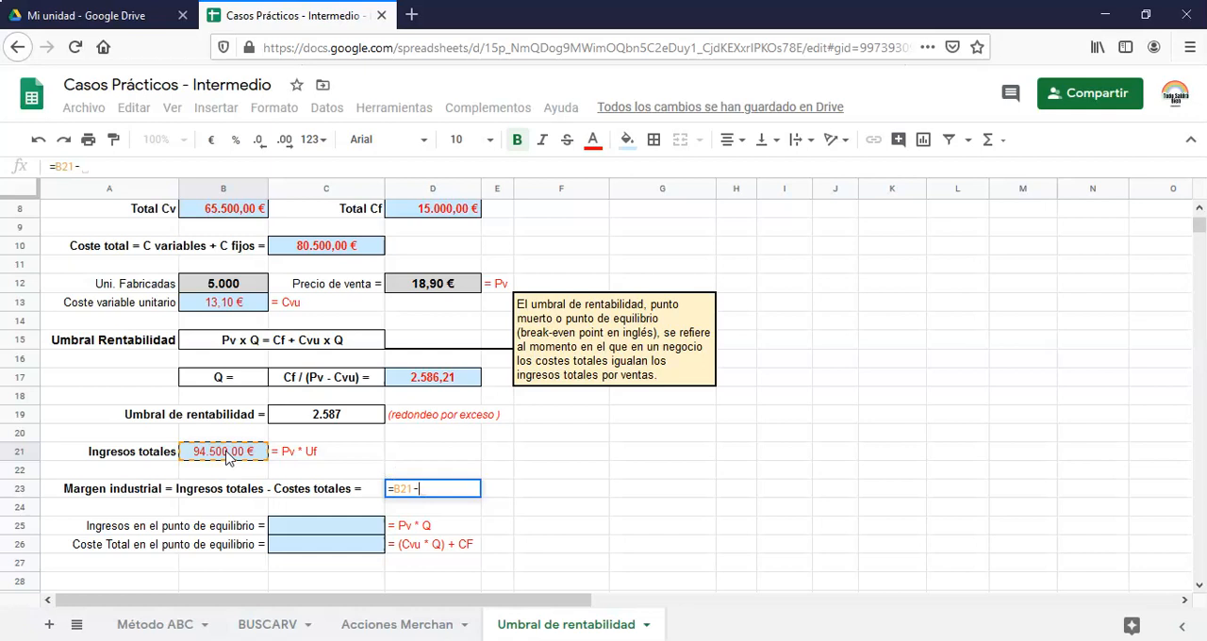
{"action": "left_click", "coordinate": [317, 247]}
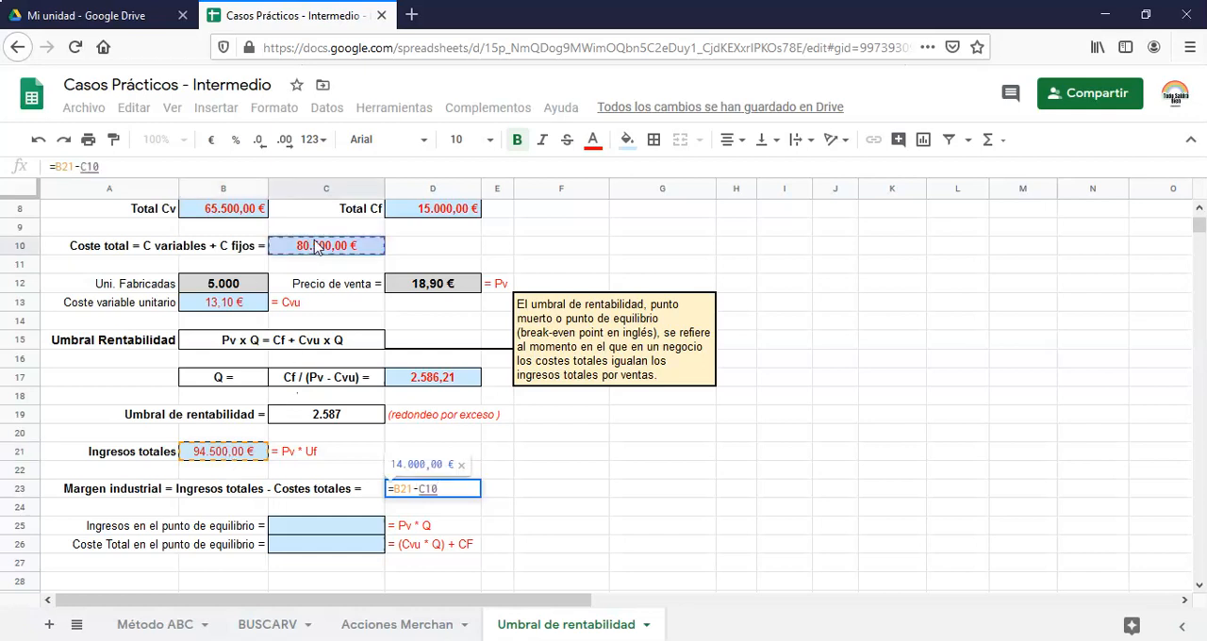
{"action": "key", "text": "Return"}
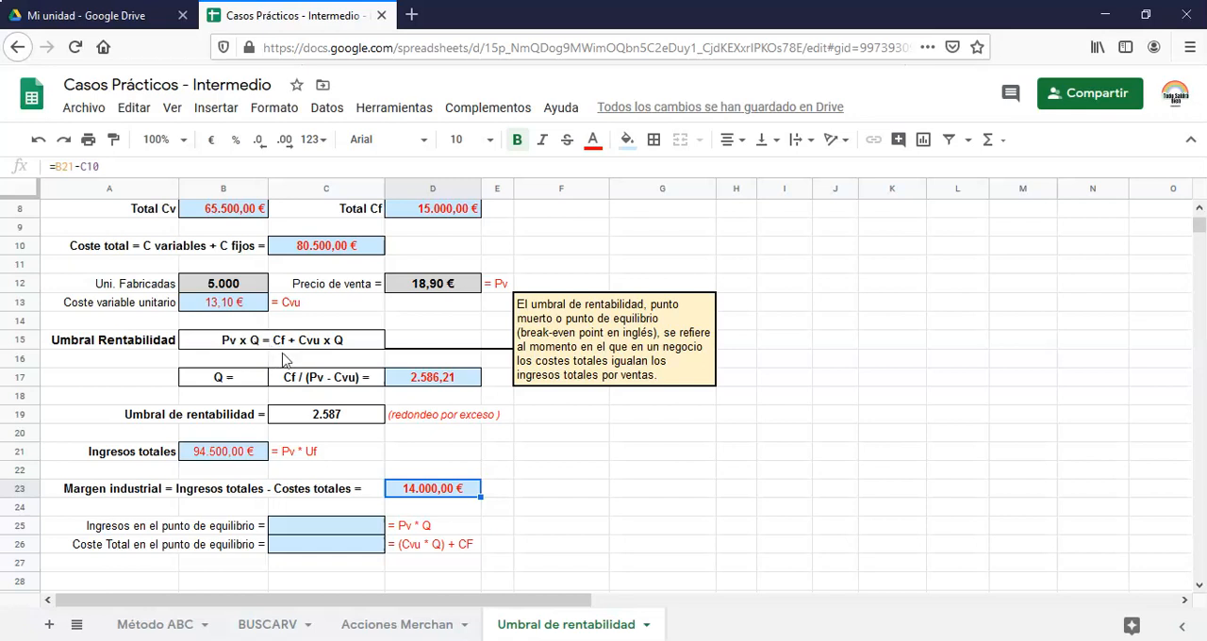
Calculate Ingresos en el punto de equilibrio in C25 by multiplying the sale price by Q with =D12*D17
{"action": "double_click", "coordinate": [311, 528]}
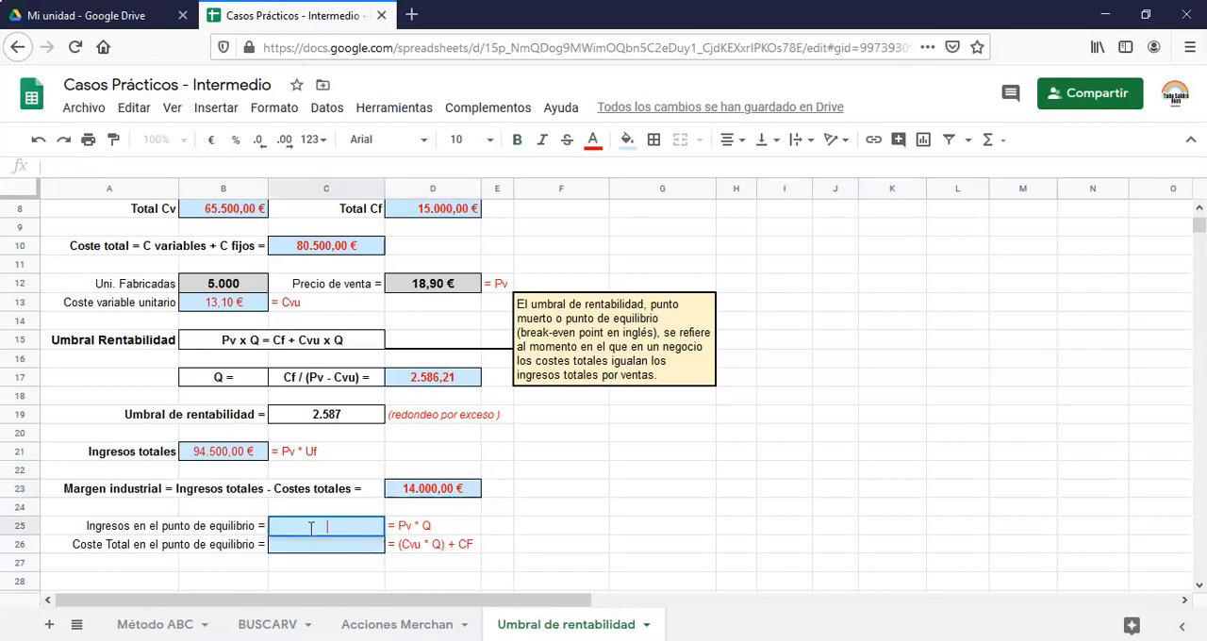
{"action": "type", "text": "="}
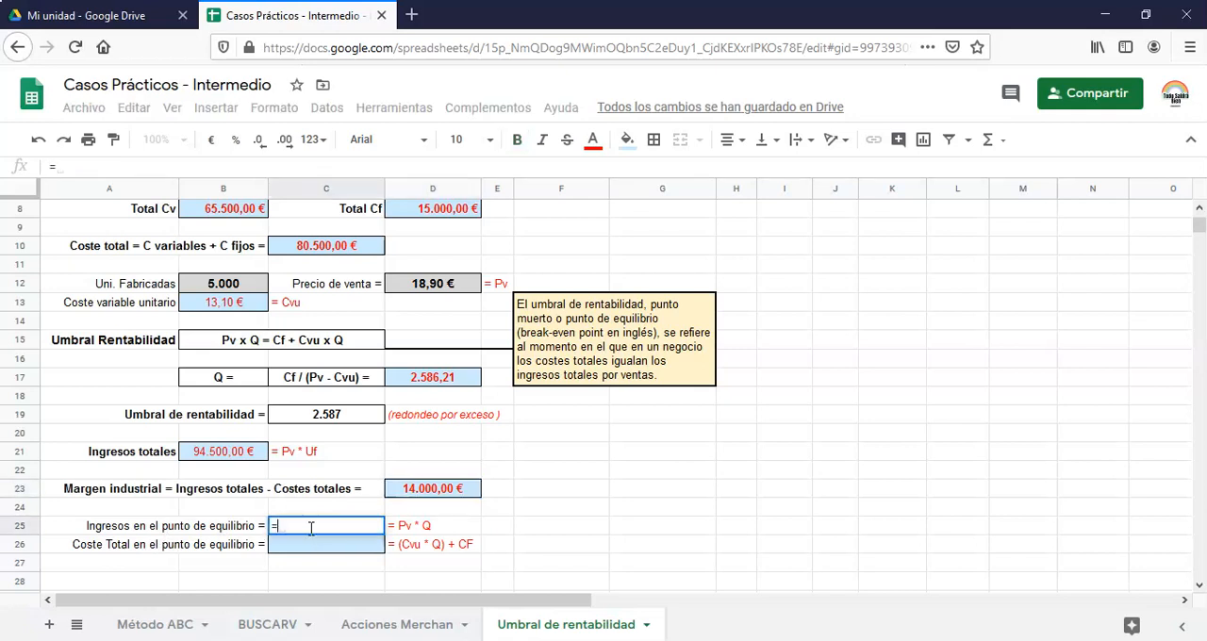
{"action": "left_click", "coordinate": [444, 288]}
{"action": "type", "text": "*"}
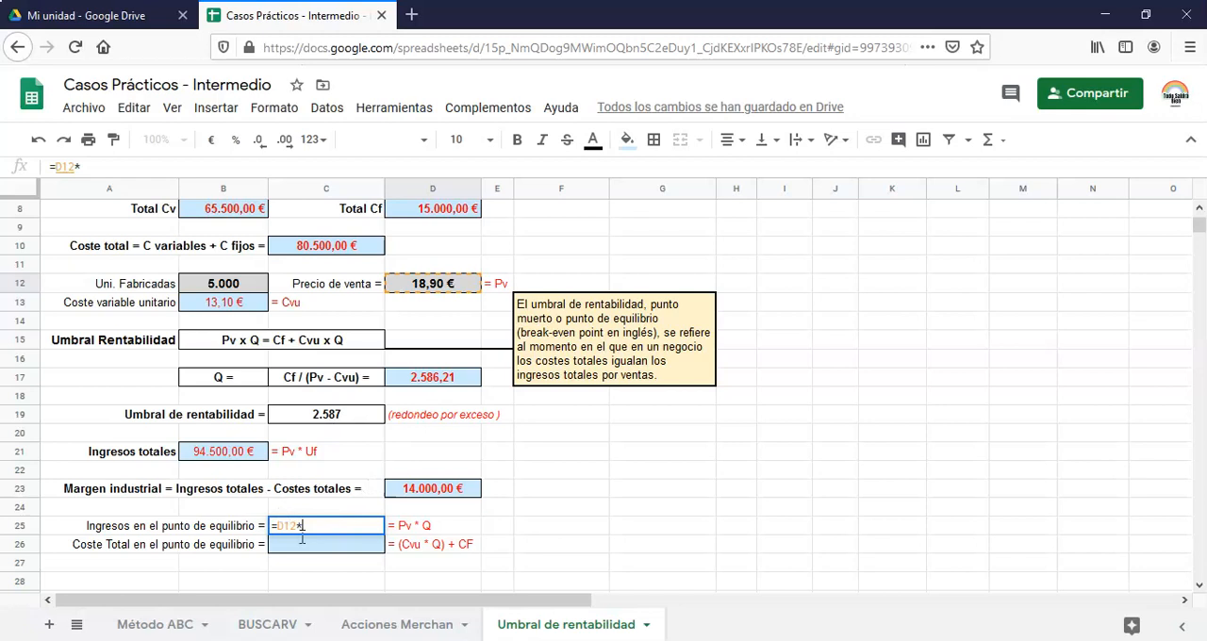
{"action": "left_click", "coordinate": [448, 382]}
{"action": "key", "text": "Return"}
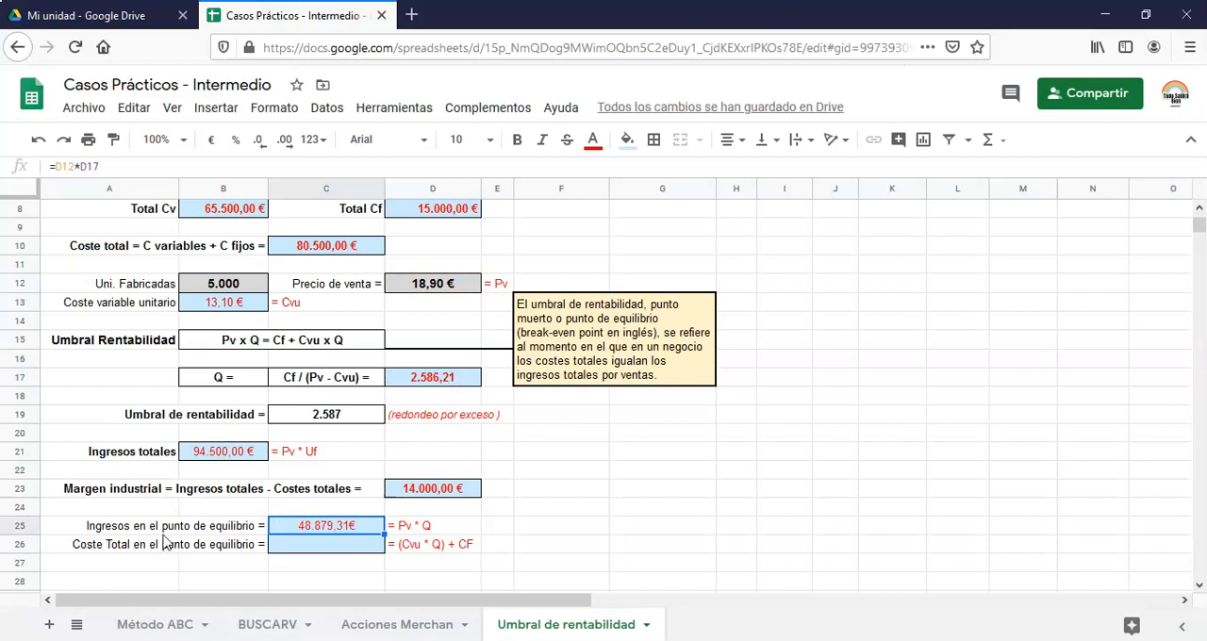
Calculate Coste Total en el punto de equilibrio in C26 with the formula =(B13*D17)+D8
{"action": "left_click", "coordinate": [332, 547]}
{"action": "double_click", "coordinate": [332, 544]}
{"action": "type", "text": "=("}
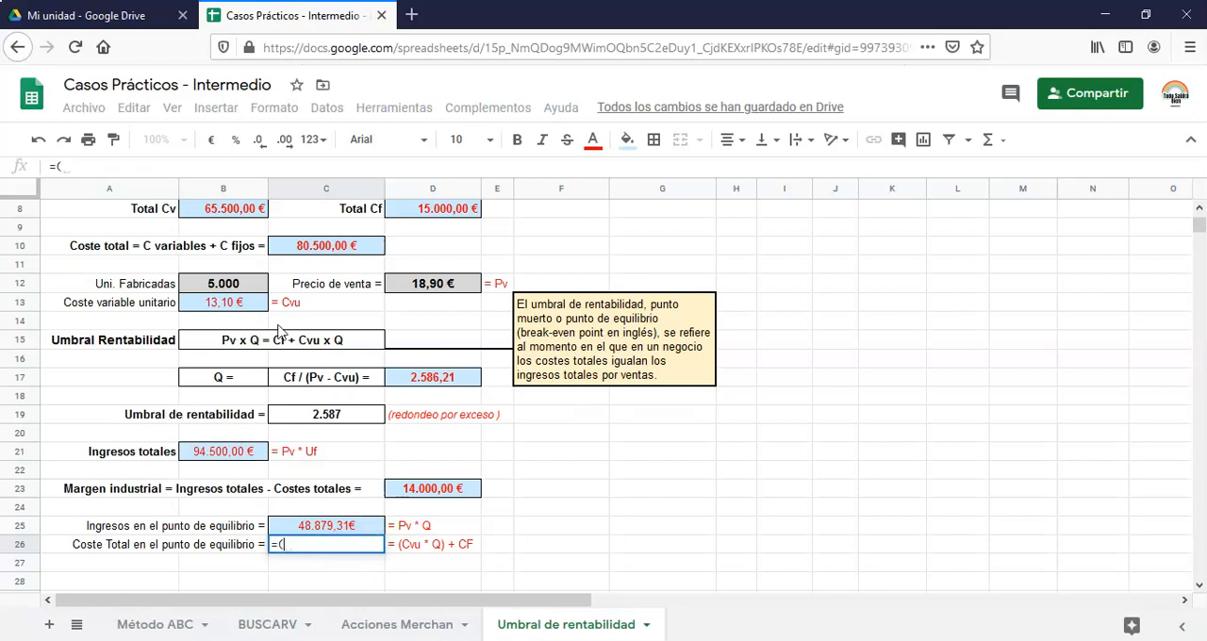
{"action": "left_click", "coordinate": [232, 303]}
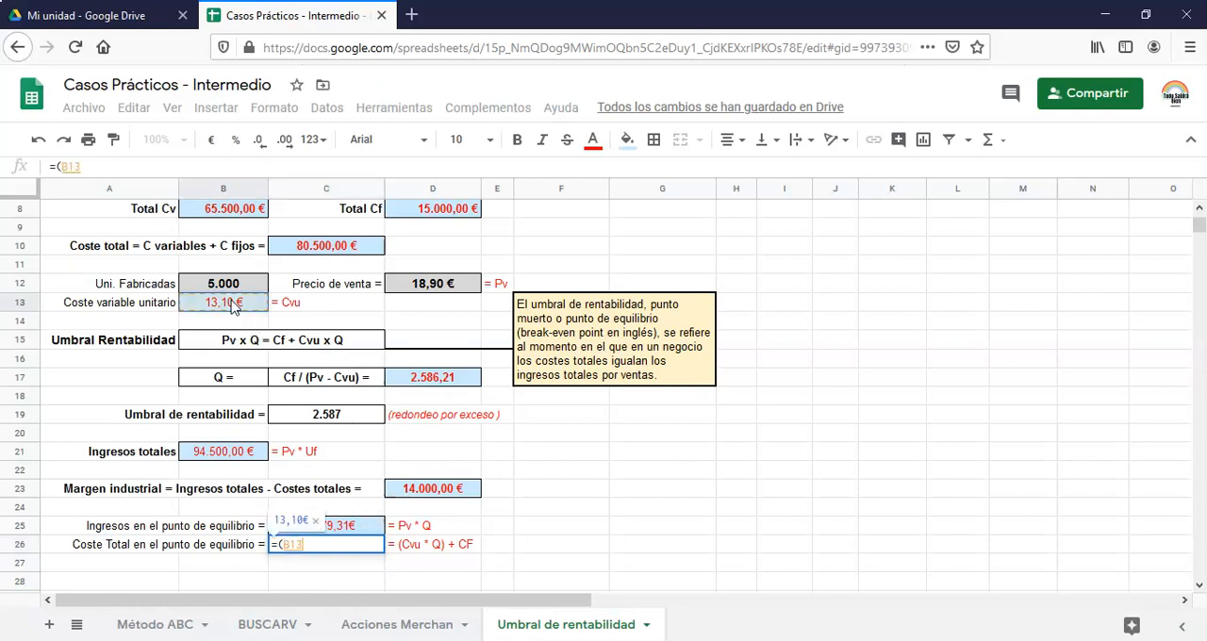
{"action": "type", "text": "*"}
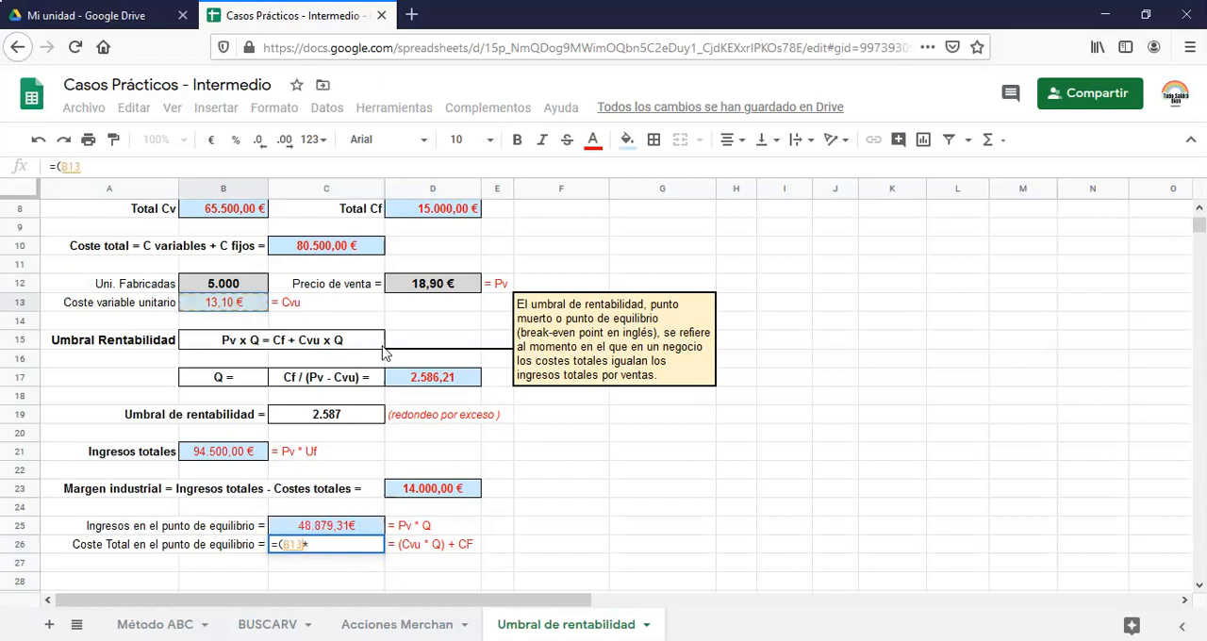
{"action": "left_click", "coordinate": [417, 387]}
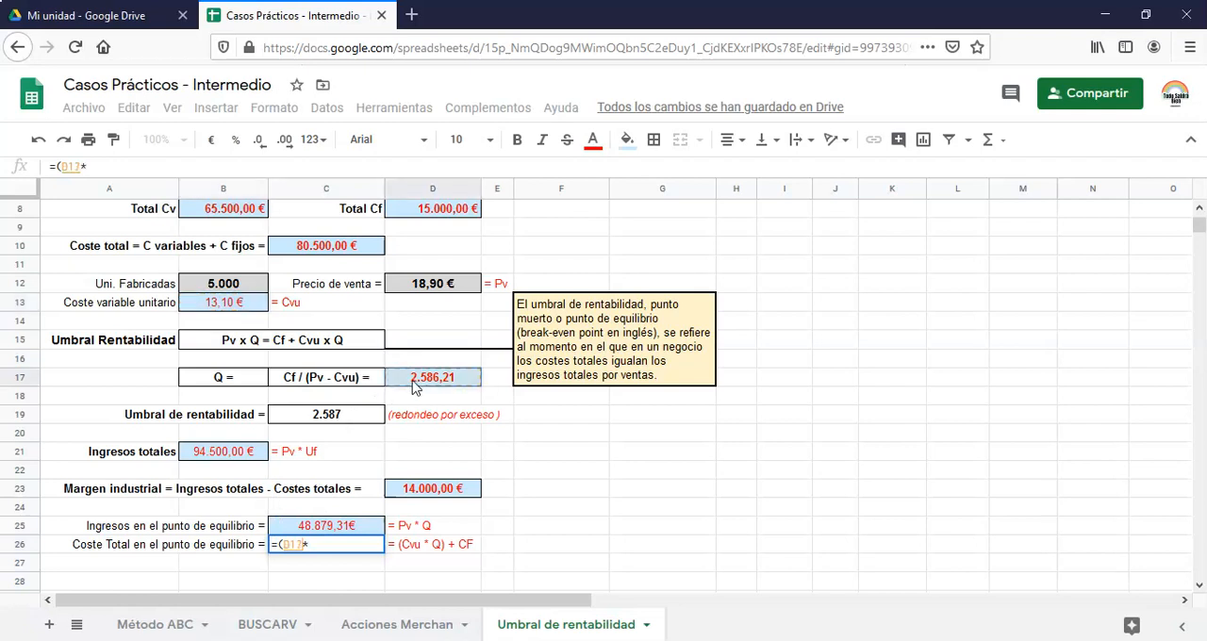
{"action": "key", "text": "BackSpace"}
{"action": "key", "text": "BackSpace"}
{"action": "key", "text": "BackSpace"}
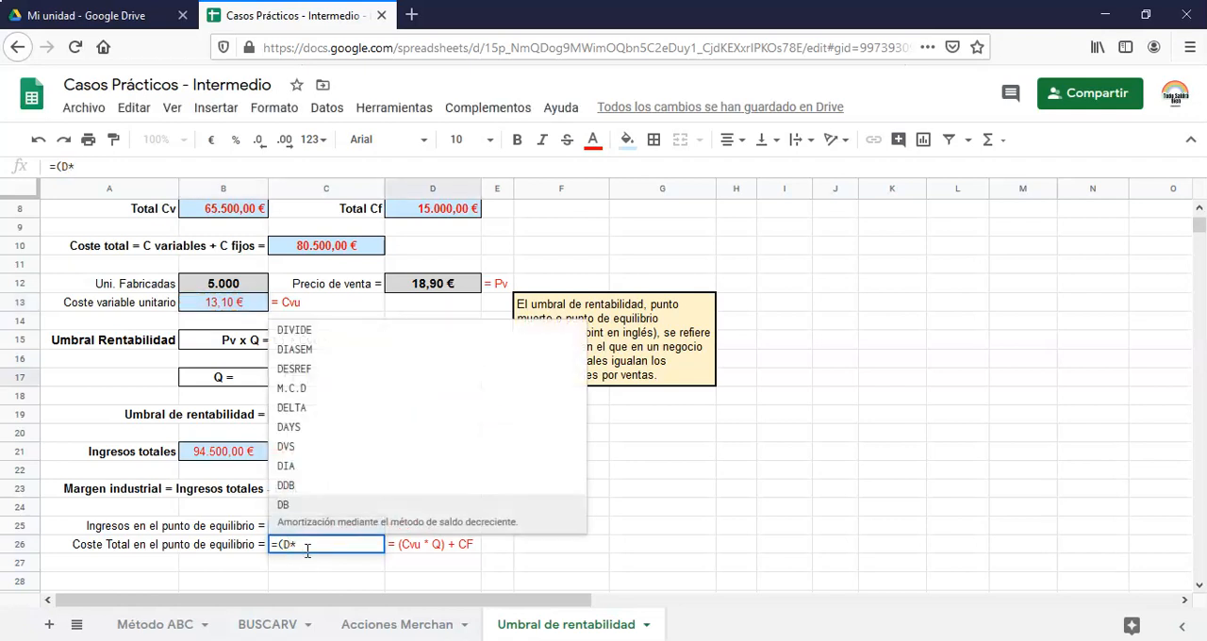
{"action": "left_click", "coordinate": [235, 312]}
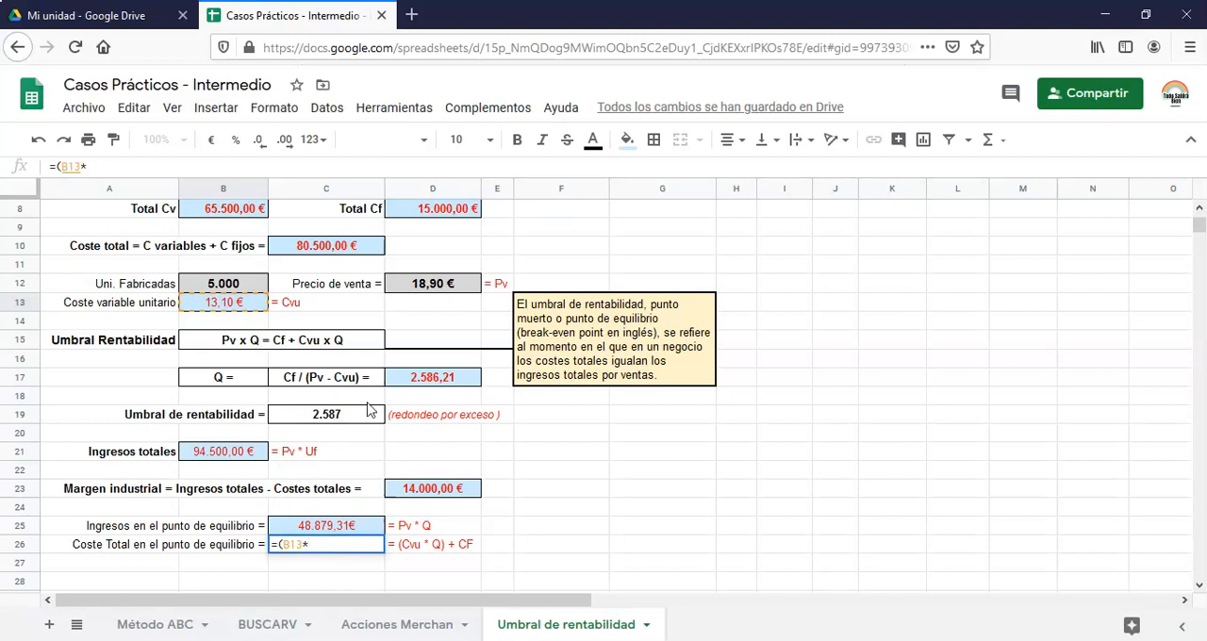
{"action": "left_click", "coordinate": [425, 379]}
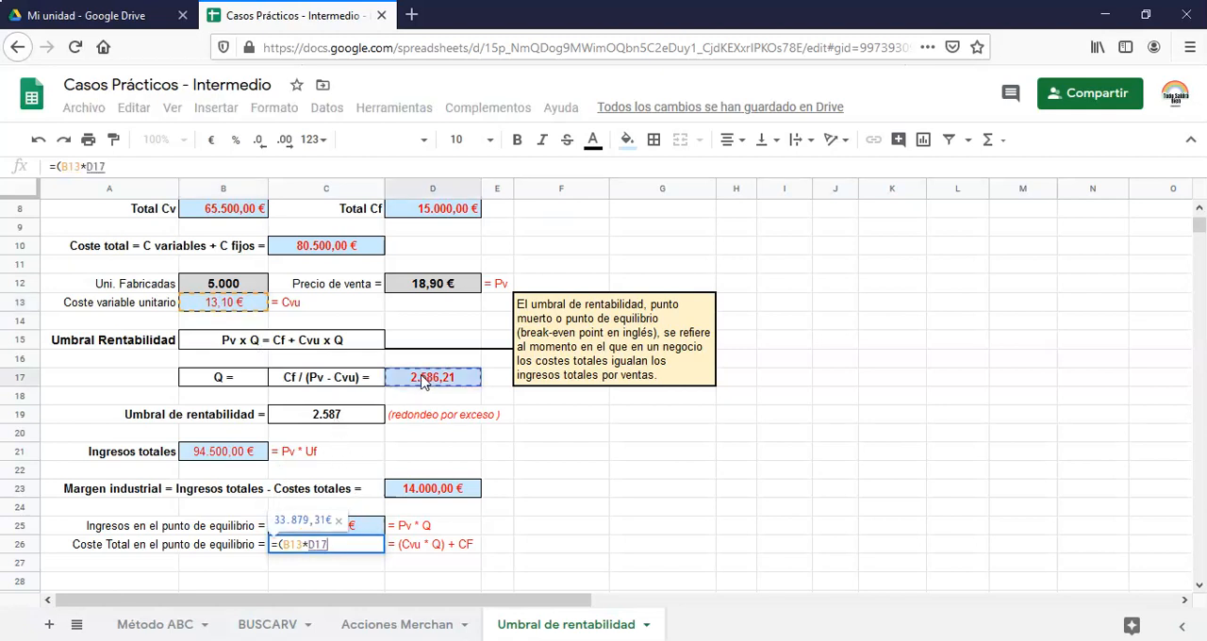
{"action": "type", "text": ")"}
{"action": "type", "text": "+"}
{"action": "key", "text": "BackSpace"}
{"action": "key", "text": "BackSpace"}
{"action": "key", "text": "BackSpace"}
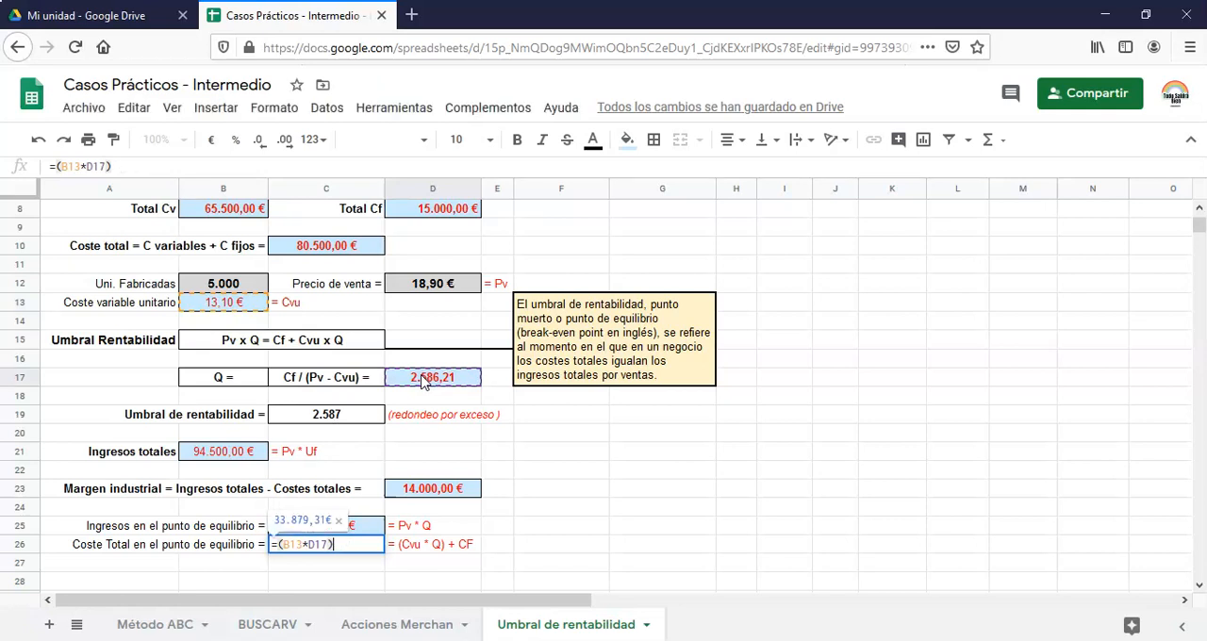
{"action": "type", "text": "+"}
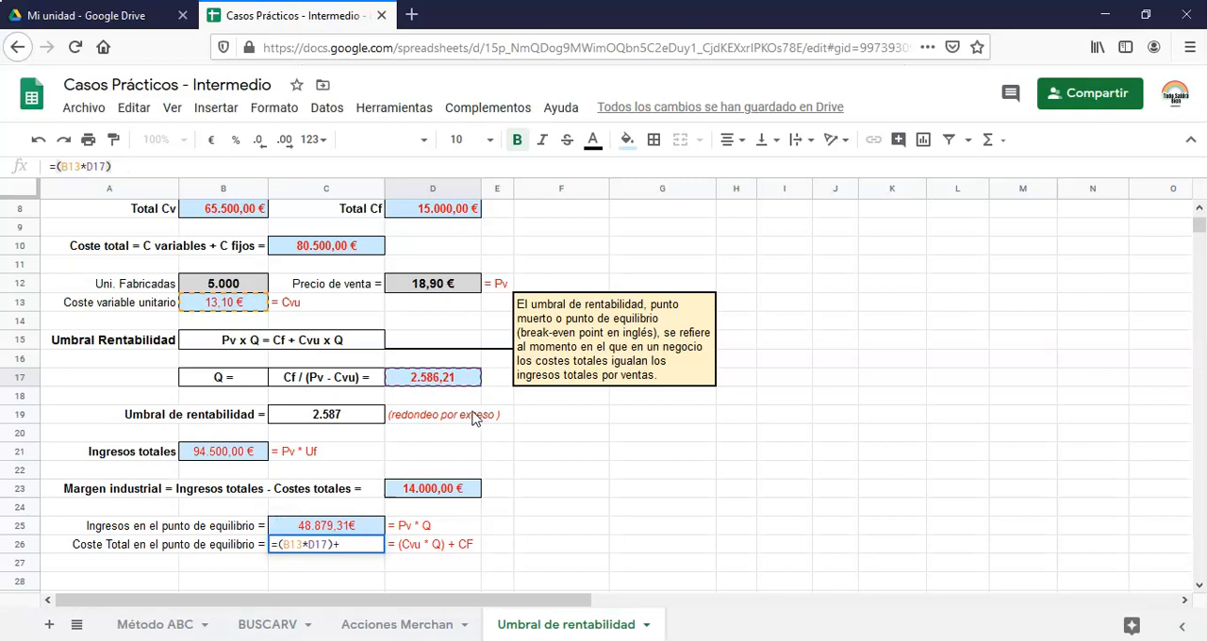
{"action": "left_click", "coordinate": [429, 212]}
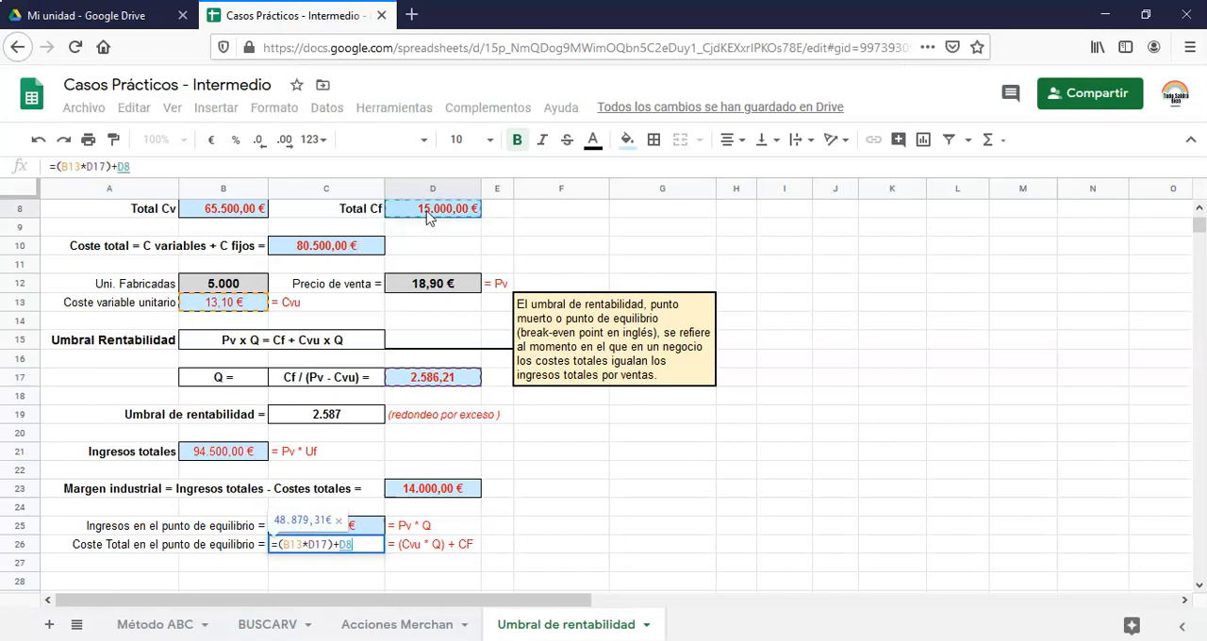
{"action": "key", "text": "Return"}
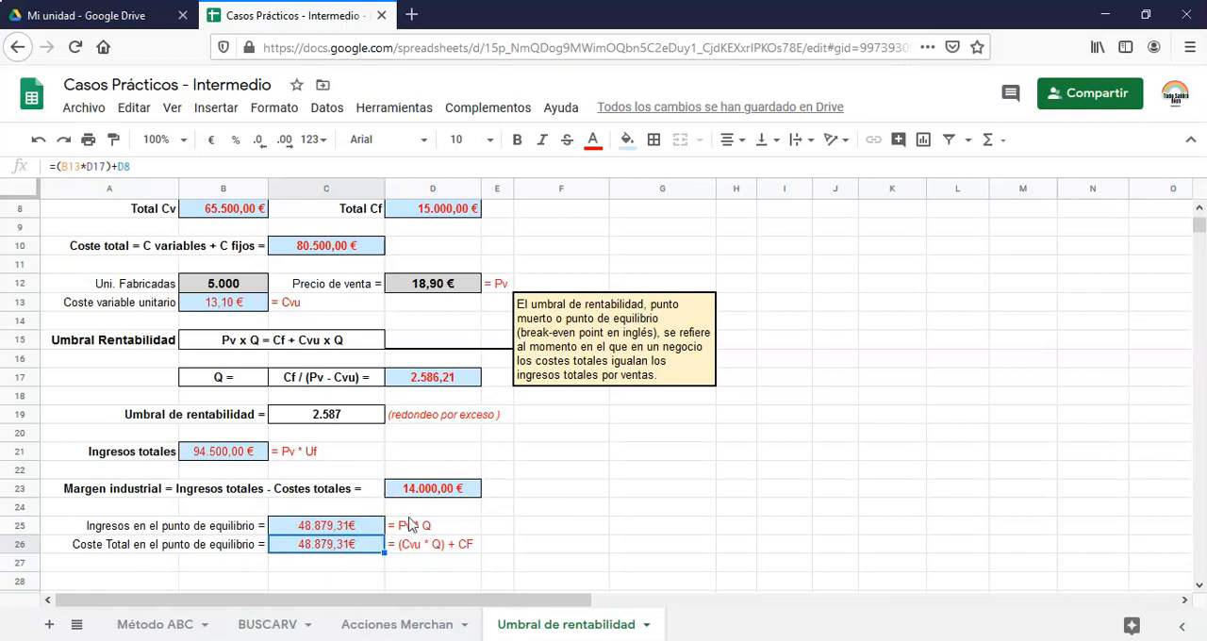
Review the completed cost, margin and break-even calculations, including the rounded Umbral de rentabilidad in C19
{"action": "scroll", "coordinate": [415, 522], "scroll_direction": "up", "scroll_amount": 1}
{"action": "scroll", "coordinate": [415, 521], "scroll_direction": "down", "scroll_amount": 1}
{"action": "scroll", "coordinate": [431, 563], "scroll_direction": "up", "scroll_amount": 1}
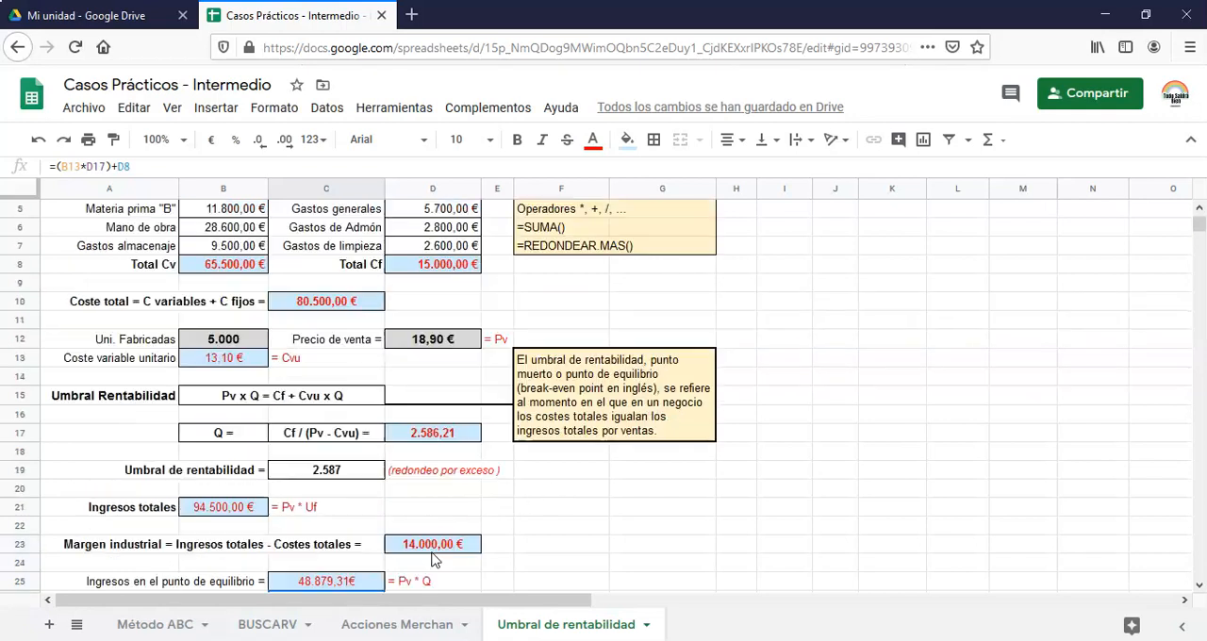
{"action": "scroll", "coordinate": [425, 436], "scroll_direction": "down", "scroll_amount": 1}
{"action": "scroll", "coordinate": [419, 462], "scroll_direction": "up", "scroll_amount": 3}
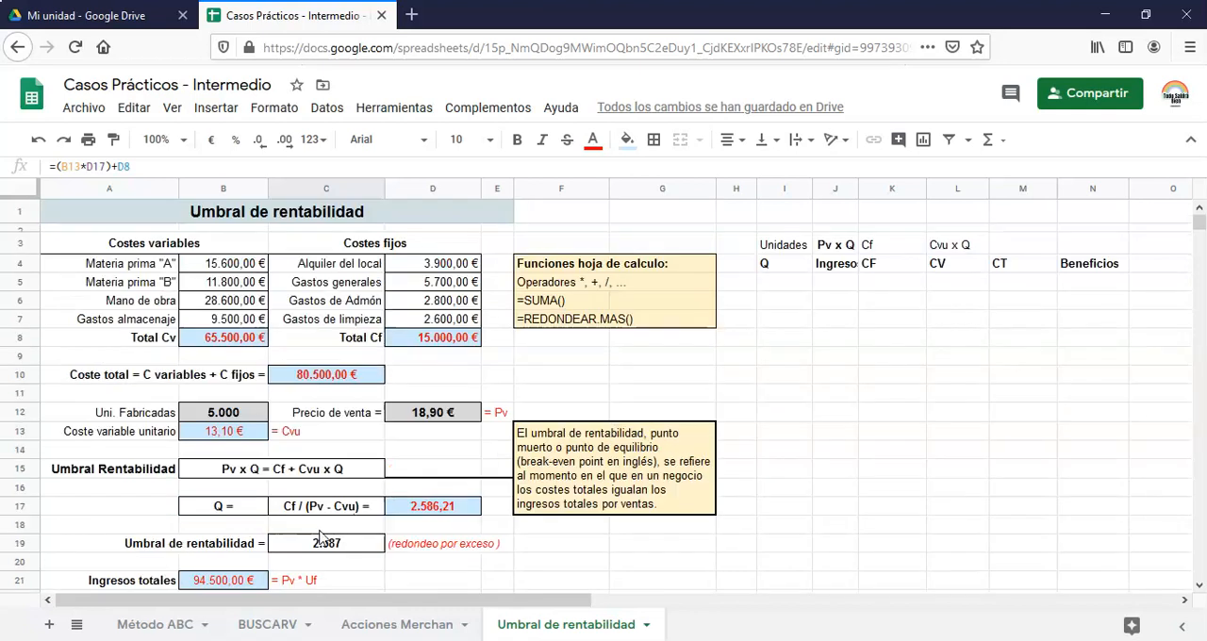
{"action": "scroll", "coordinate": [330, 534], "scroll_direction": "down", "scroll_amount": 2}
{"action": "left_click", "coordinate": [337, 472]}
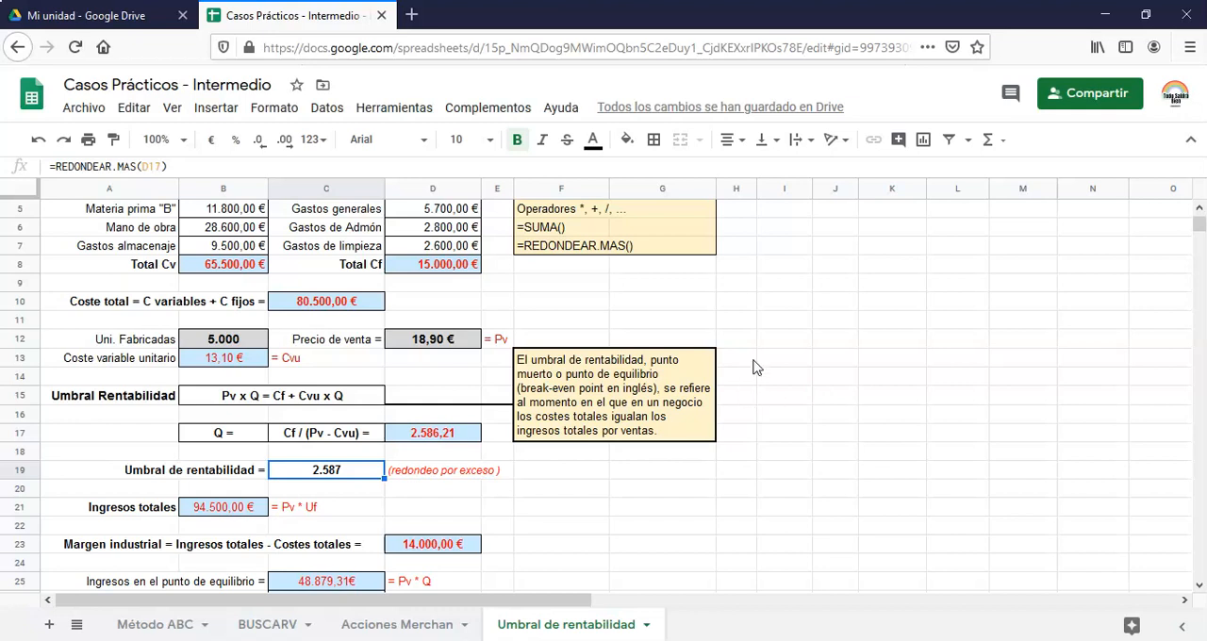
{"action": "scroll", "coordinate": [759, 367], "scroll_direction": "up", "scroll_amount": 2}
{"action": "scroll", "coordinate": [602, 451], "scroll_direction": "down", "scroll_amount": 2}
{"action": "scroll", "coordinate": [476, 467], "scroll_direction": "down", "scroll_amount": 2}
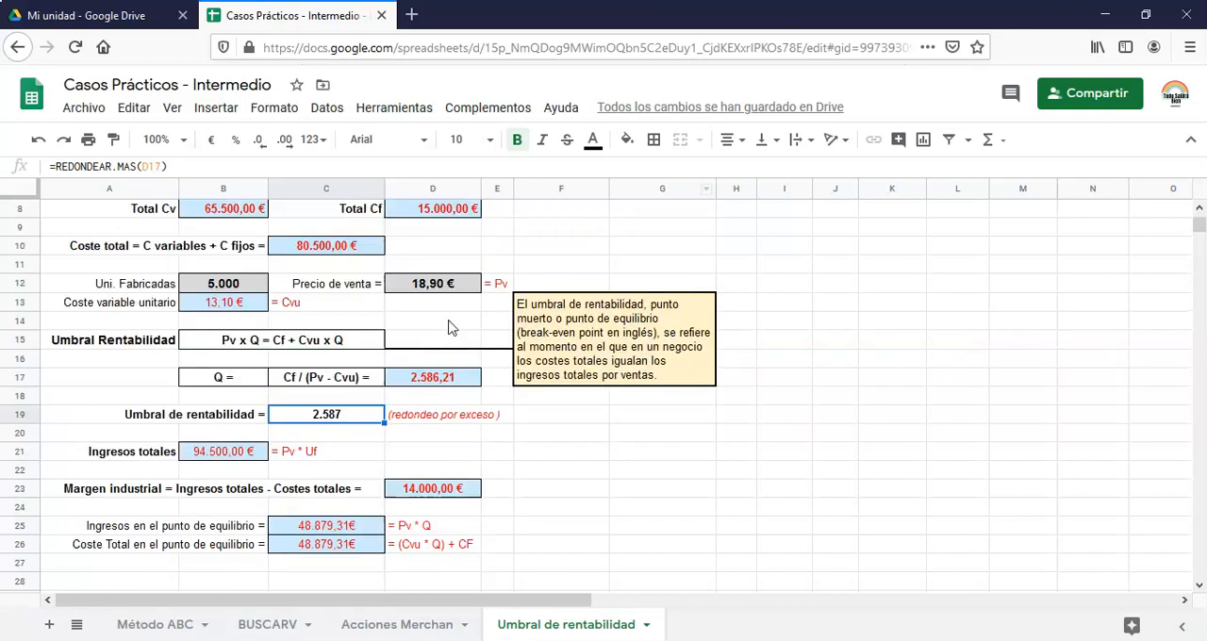
{"action": "scroll", "coordinate": [507, 326], "scroll_direction": "up", "scroll_amount": 3}
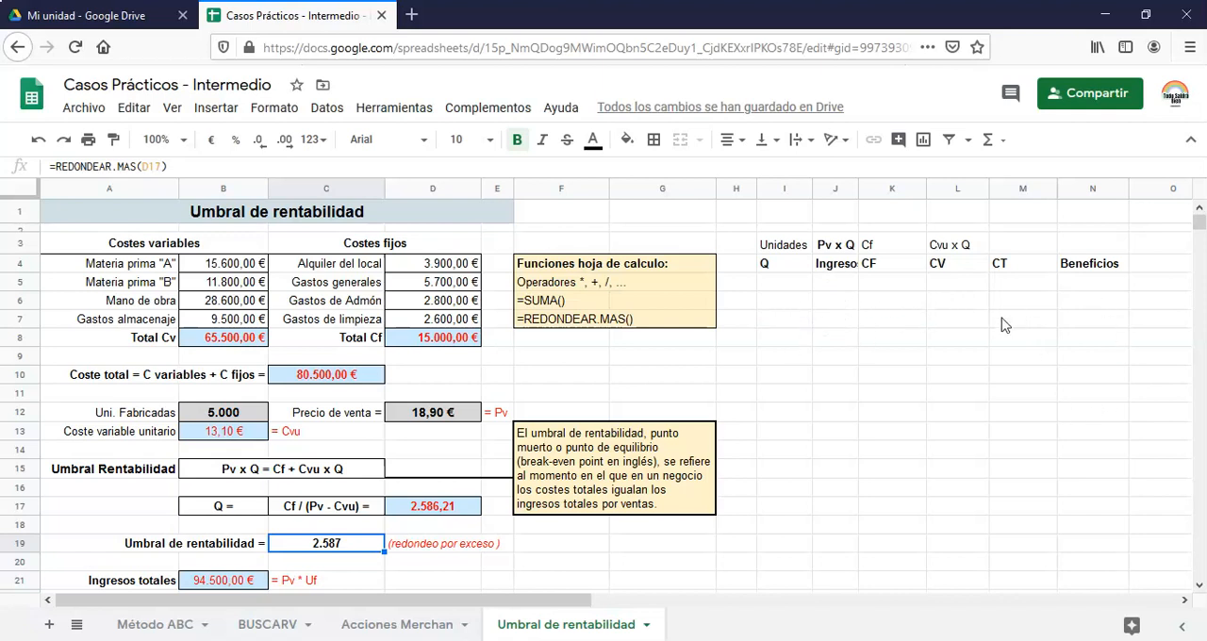
Enter the first unit quantities 0, 200 and 400 in I5:I7 of the Q column
{"action": "left_click", "coordinate": [792, 286]}
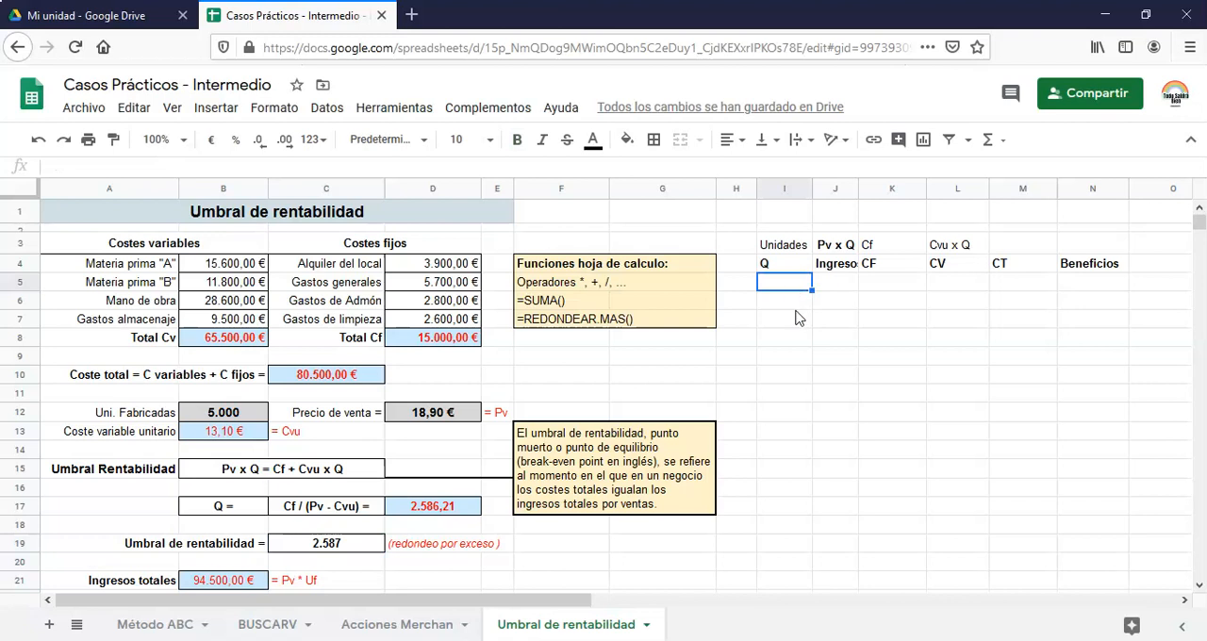
{"action": "type", "text": "0"}
{"action": "key", "text": "Return"}
{"action": "type", "text": "20"}
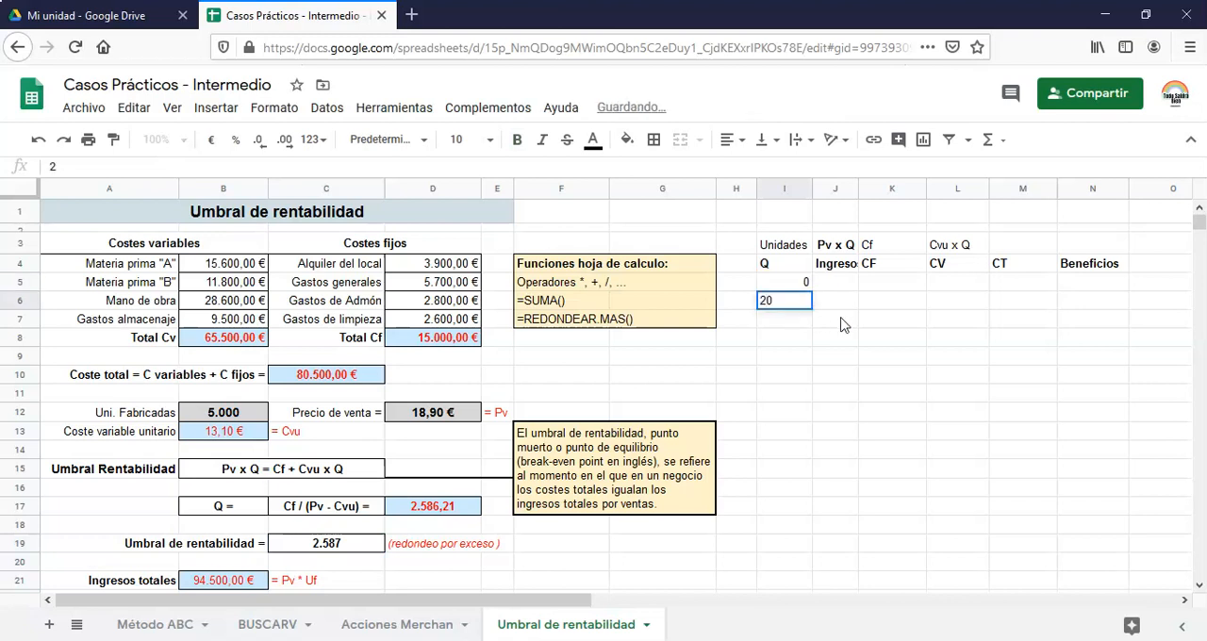
{"action": "key", "text": "Return"}
{"action": "type", "text": "400"}
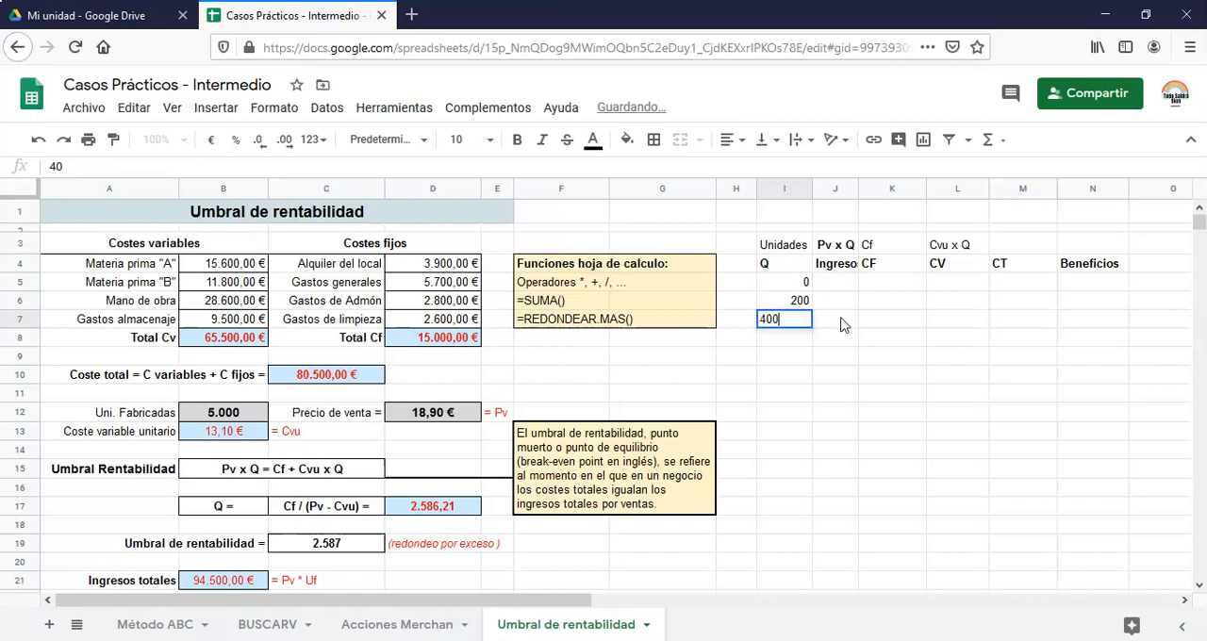
{"action": "key", "text": "Return"}
Extend the quantity series from I5:I7 down to 5000 in I30
{"action": "left_click", "coordinate": [789, 285]}
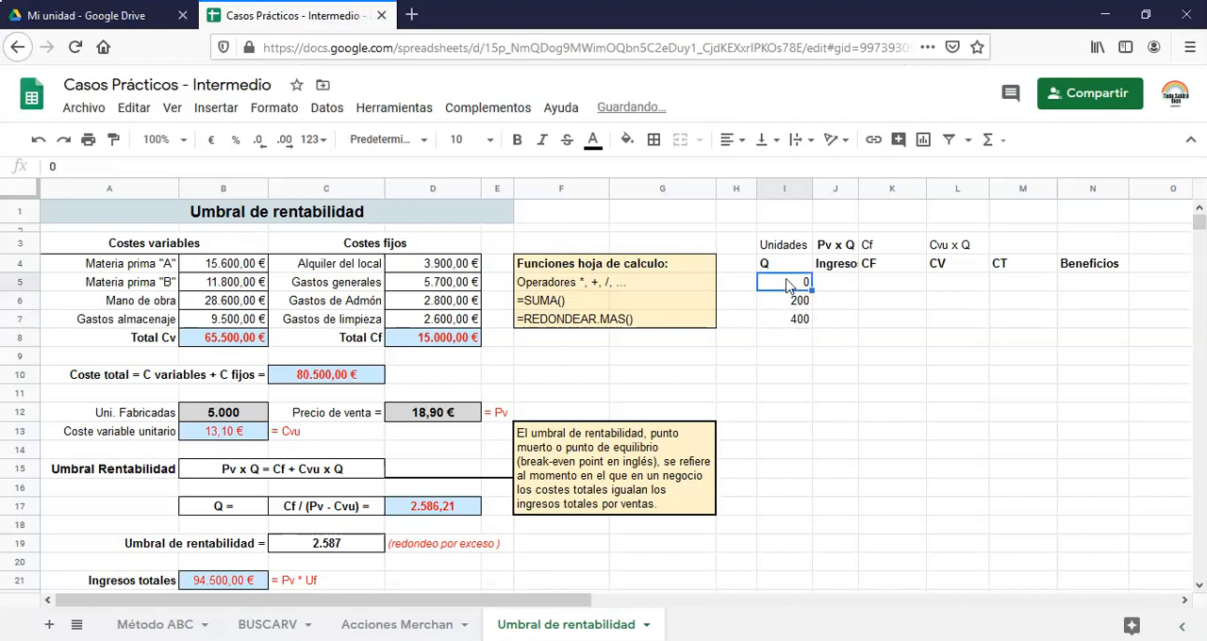
{"action": "left_click", "coordinate": [807, 321], "text": "shift"}
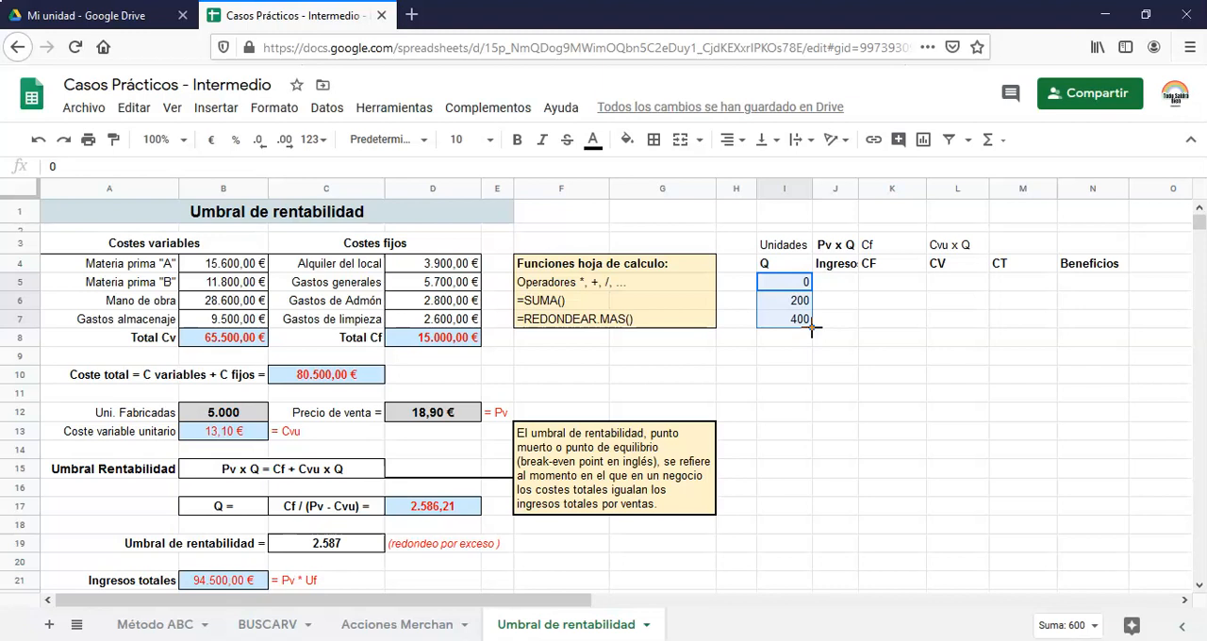
{"action": "left_click_drag", "start_coordinate": [819, 455], "coordinate": [819, 582]}
{"action": "scroll", "coordinate": [862, 528], "scroll_direction": "down", "scroll_amount": 2}
{"action": "left_click_drag", "start_coordinate": [812, 478], "coordinate": [822, 523]}
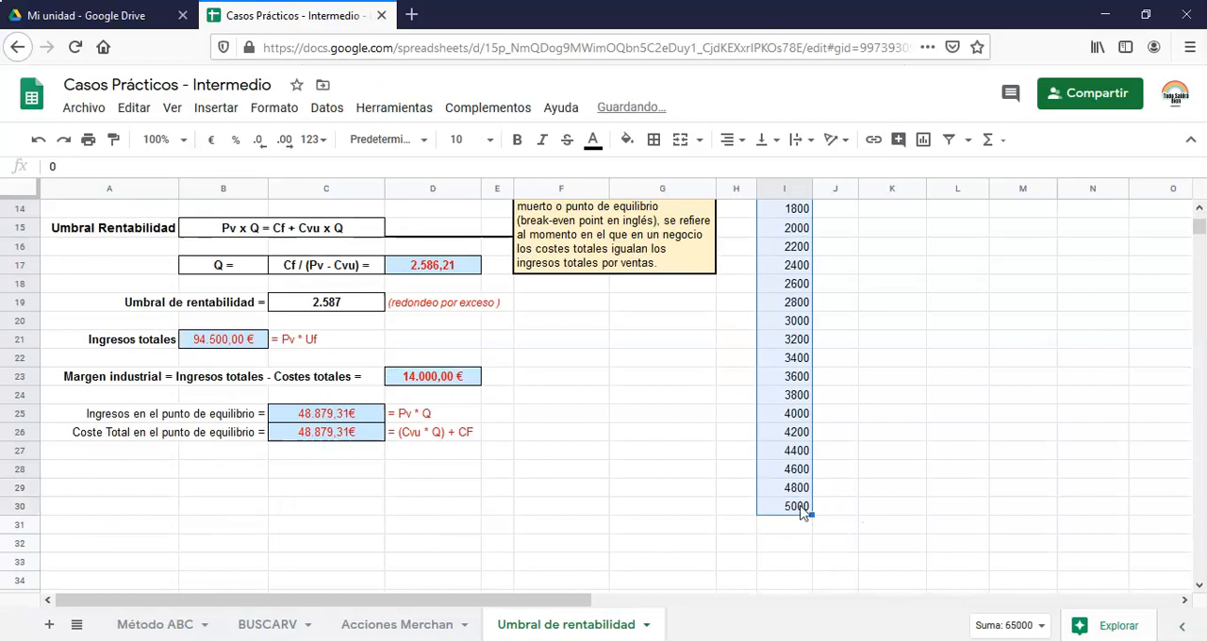
{"action": "left_click", "coordinate": [802, 506]}
Widen the Ingresos column to fit its heading and calculate the first income value in J5 with =I5*D12
{"action": "scroll", "coordinate": [856, 481], "scroll_direction": "up", "scroll_amount": 5}
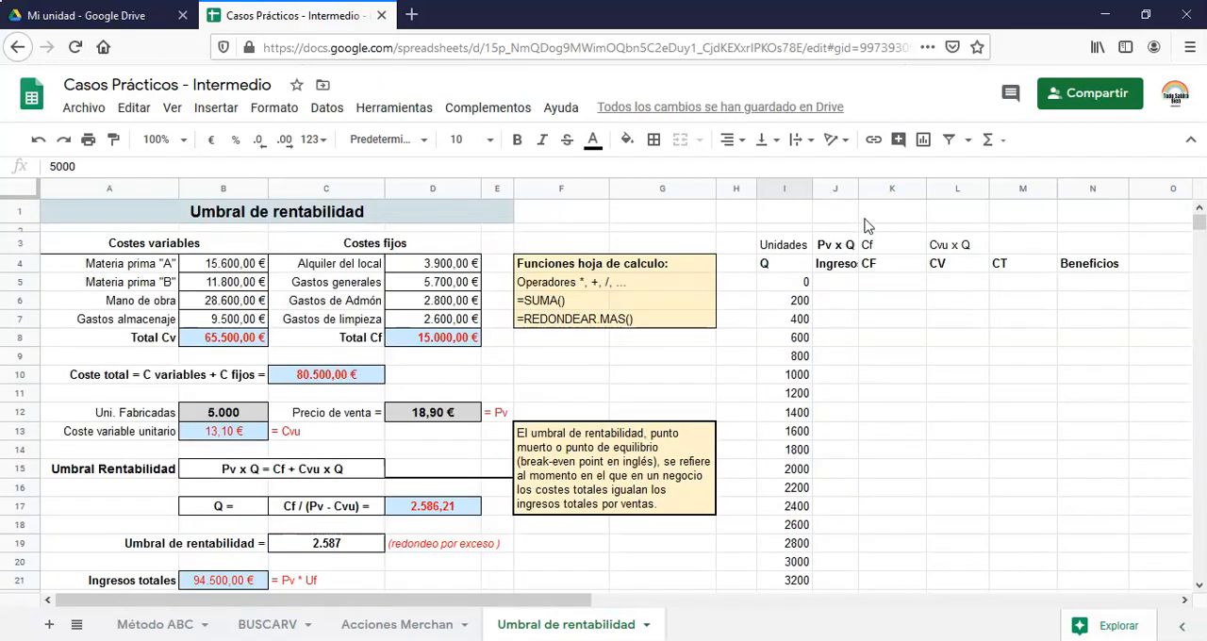
{"action": "left_click_drag", "start_coordinate": [858, 189], "coordinate": [881, 188]}
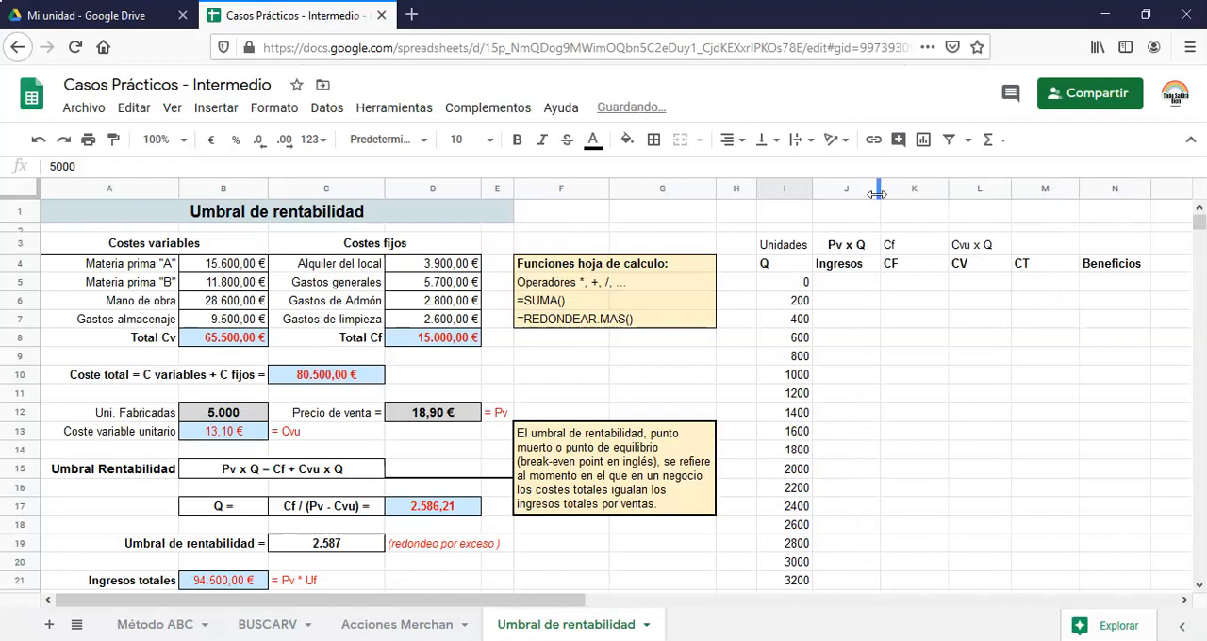
{"action": "left_click", "coordinate": [838, 283]}
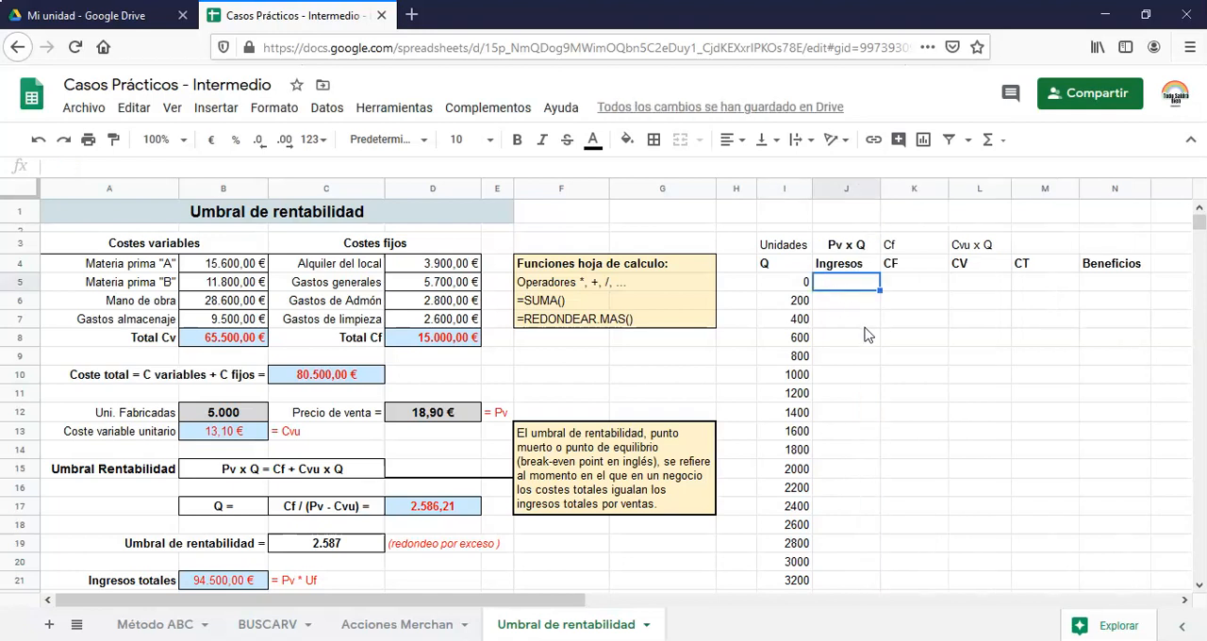
{"action": "type", "text": "="}
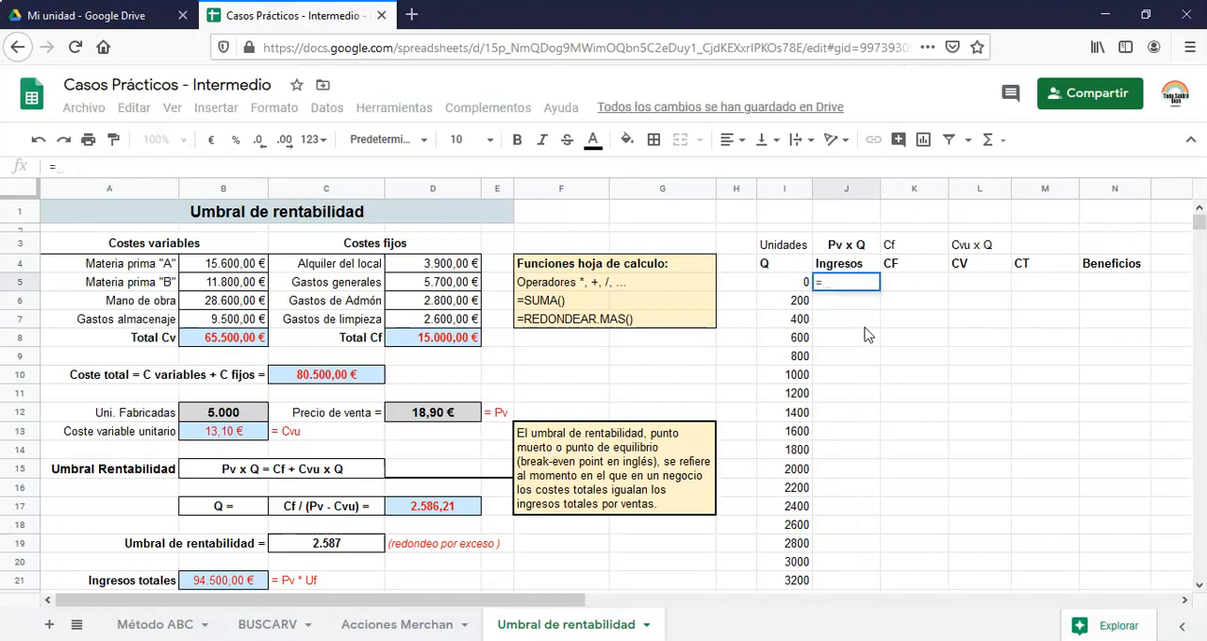
{"action": "left_click", "coordinate": [779, 285]}
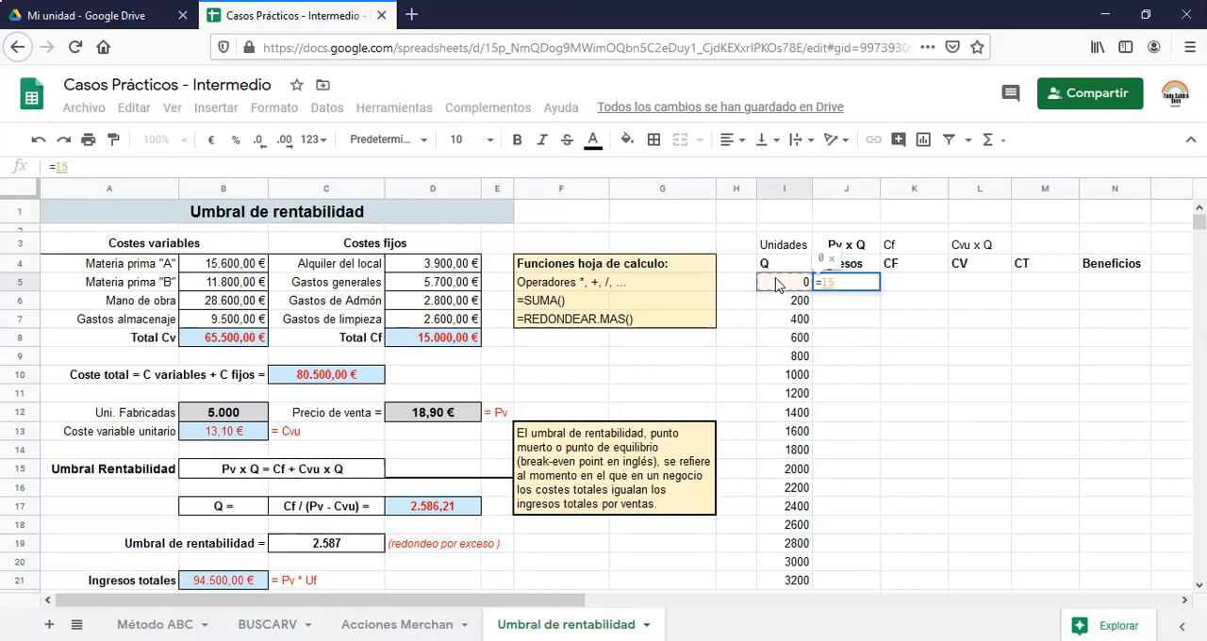
{"action": "type", "text": "*"}
{"action": "left_click", "coordinate": [439, 416]}
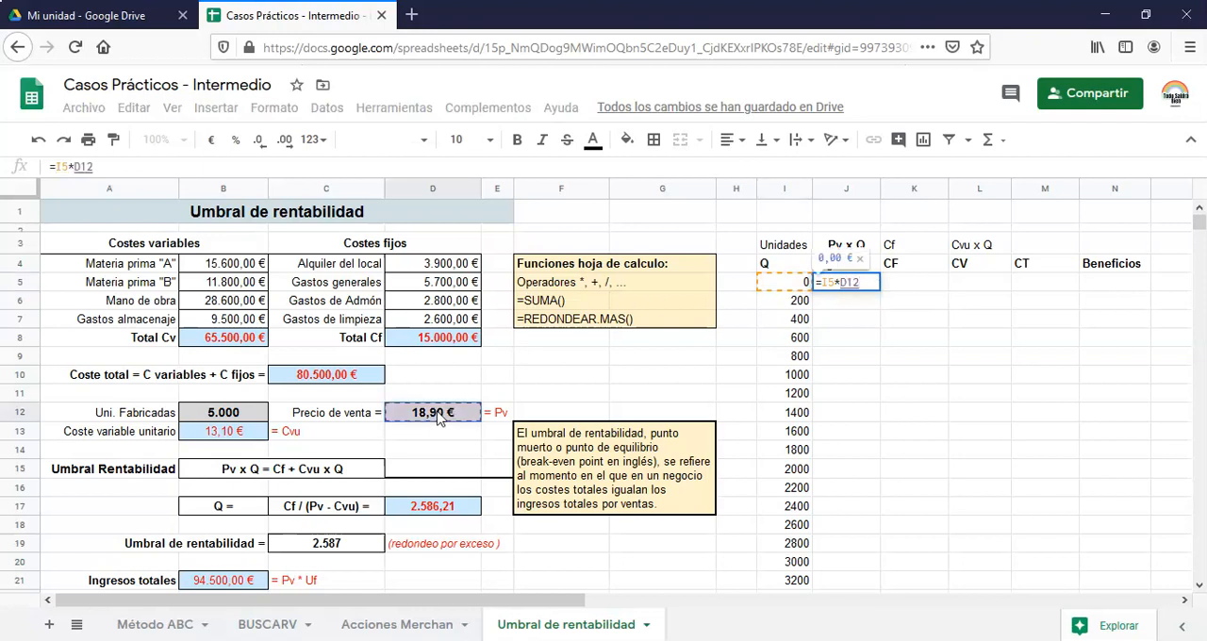
{"action": "key", "text": "Return"}
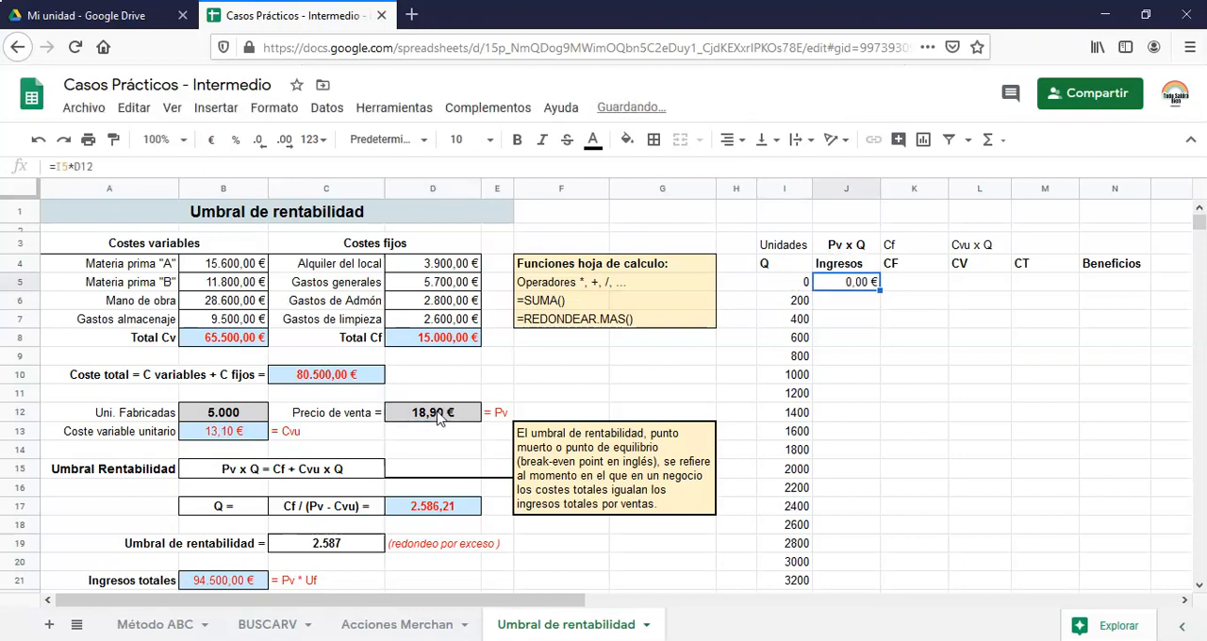
Enter the fixed cost in K5 of the CF column as an absolute reference to Total Cf, =$D$8
{"action": "left_click", "coordinate": [902, 288]}
{"action": "type", "text": "="}
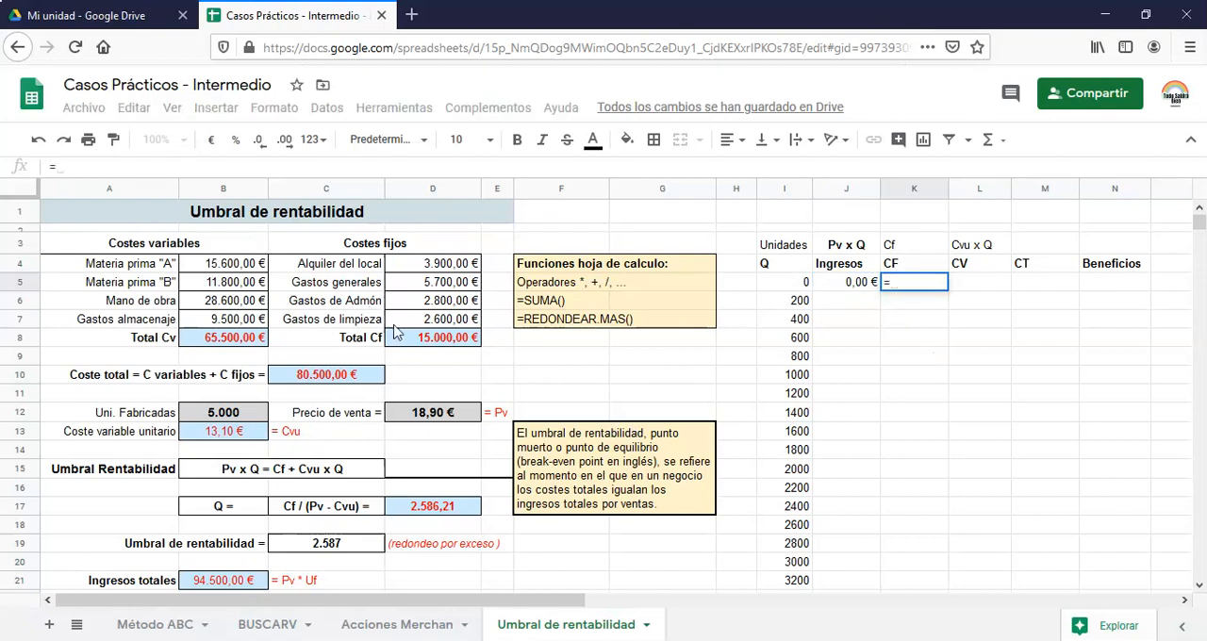
{"action": "left_click", "coordinate": [454, 344]}
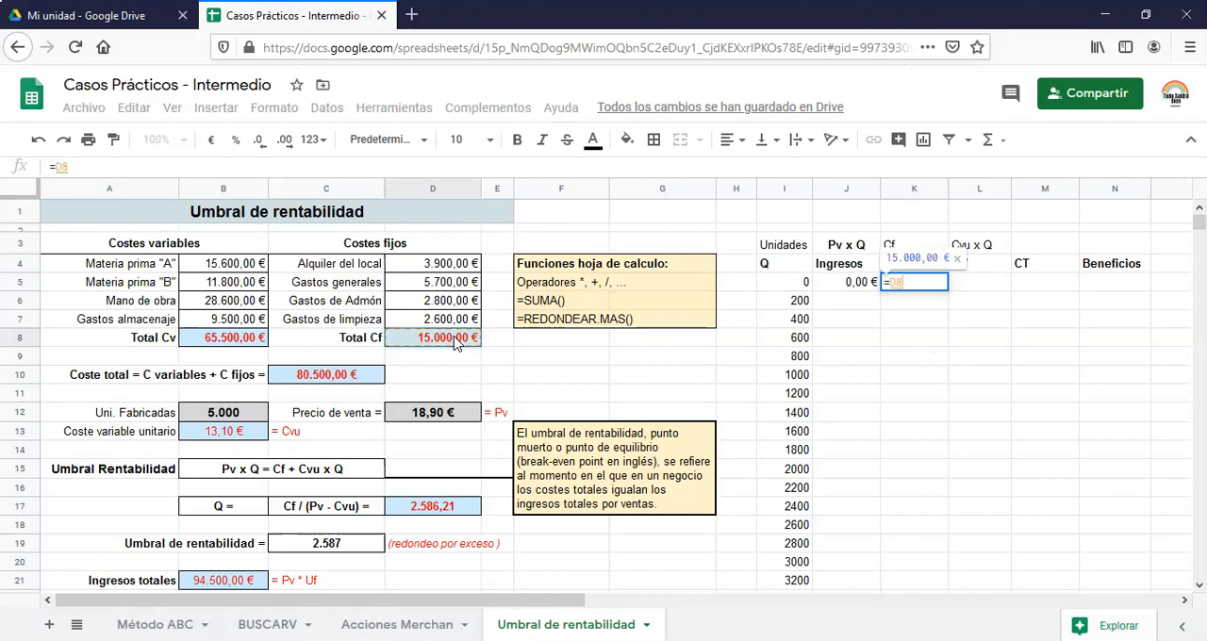
{"action": "key", "text": "F4"}
{"action": "key", "text": "Return"}
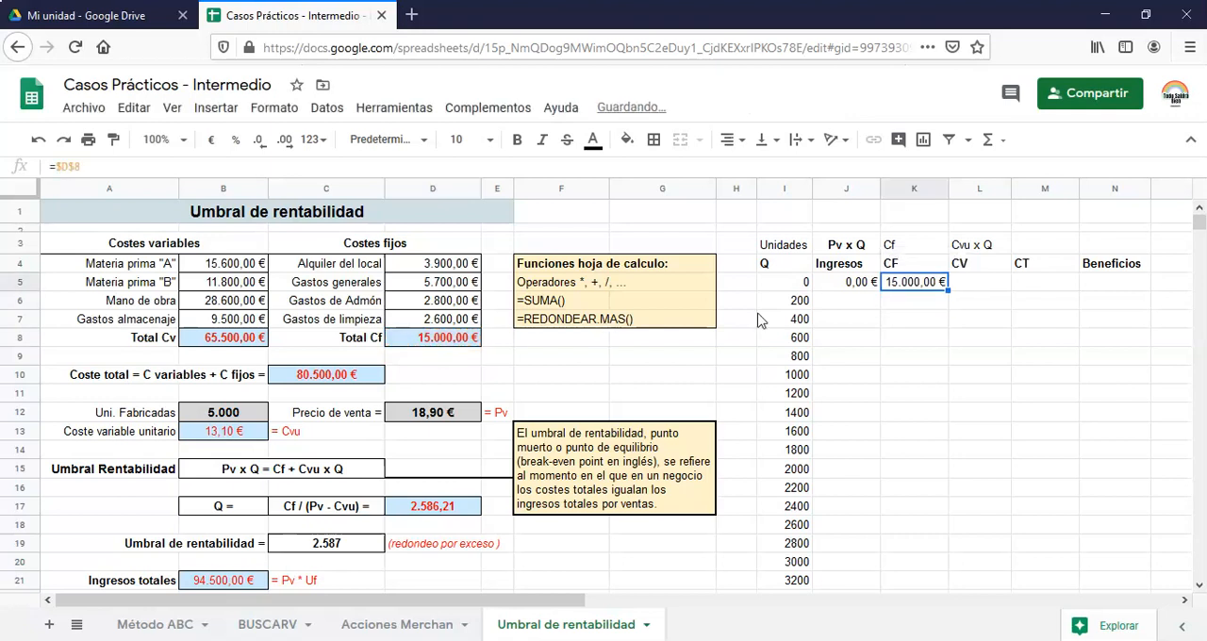
Calculate the first variable cost in L5 with =$B$13*I5, keeping the unit variable cost reference absolute
{"action": "left_click", "coordinate": [985, 287]}
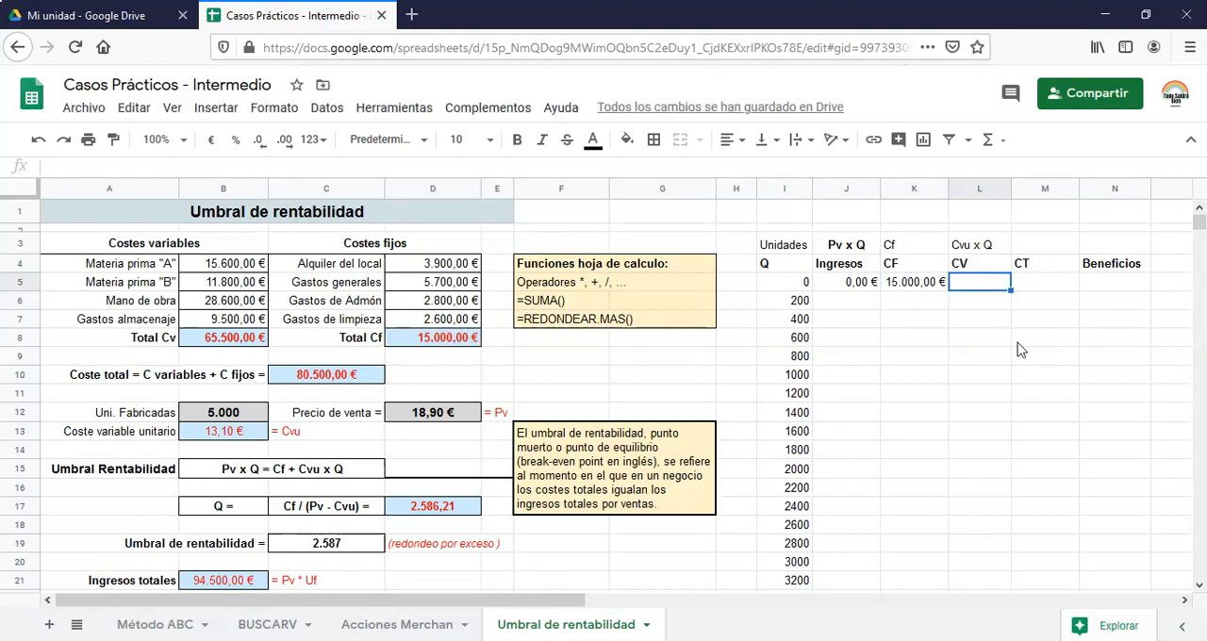
{"action": "type", "text": "="}
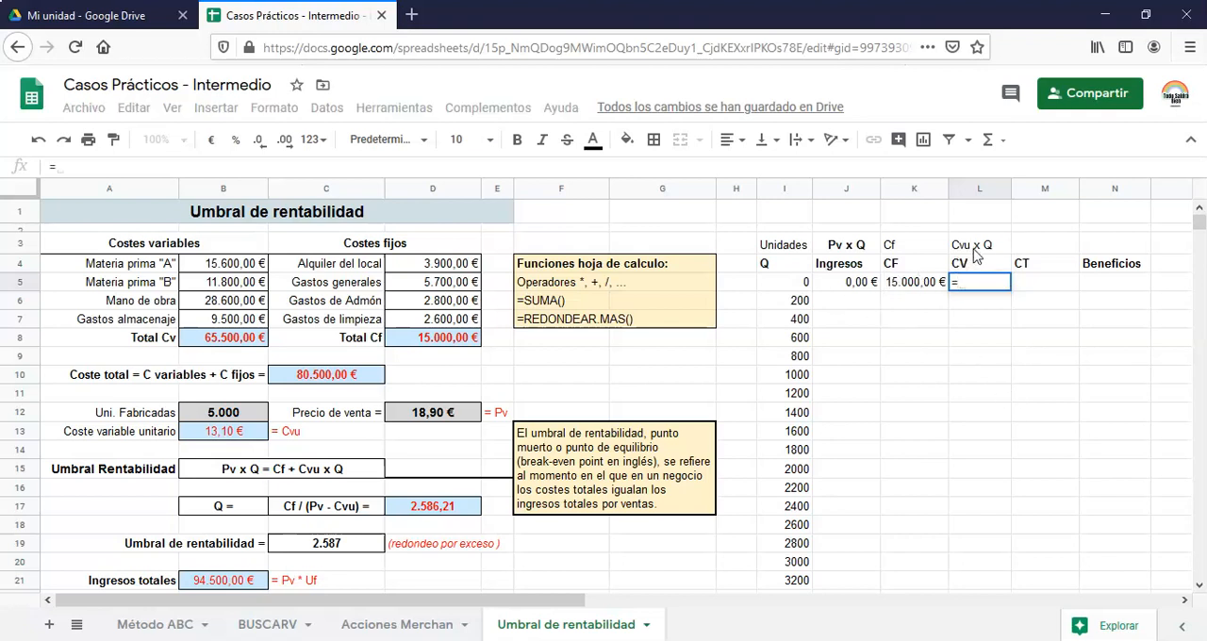
{"action": "left_click", "coordinate": [223, 438]}
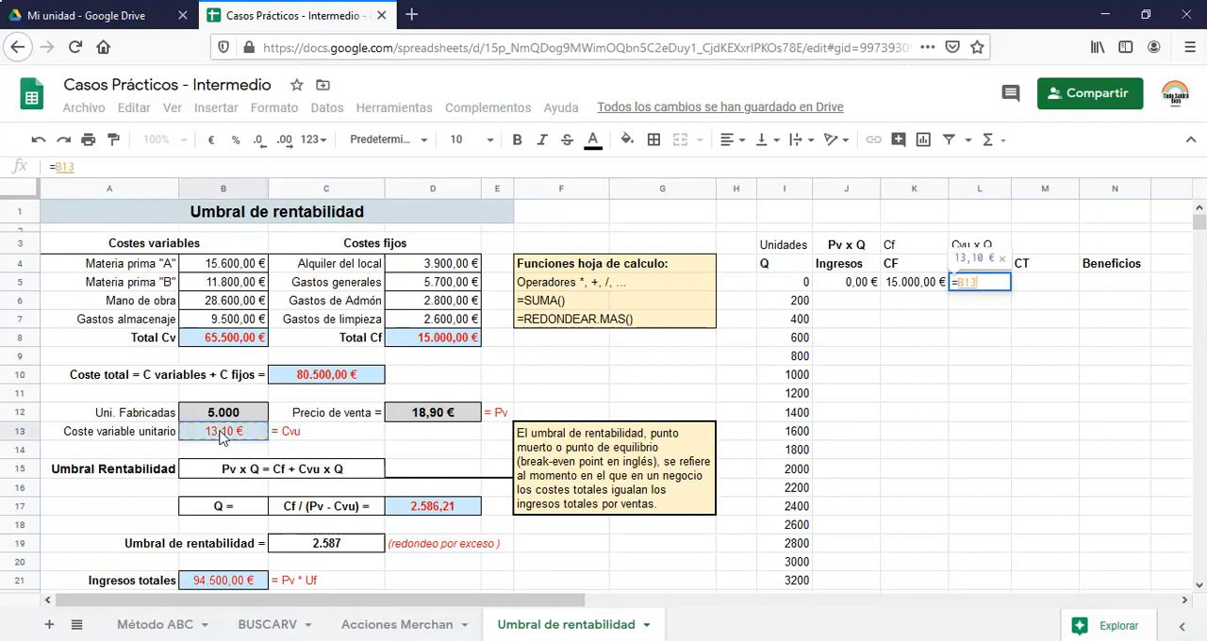
{"action": "key", "text": "F4"}
{"action": "type", "text": "*"}
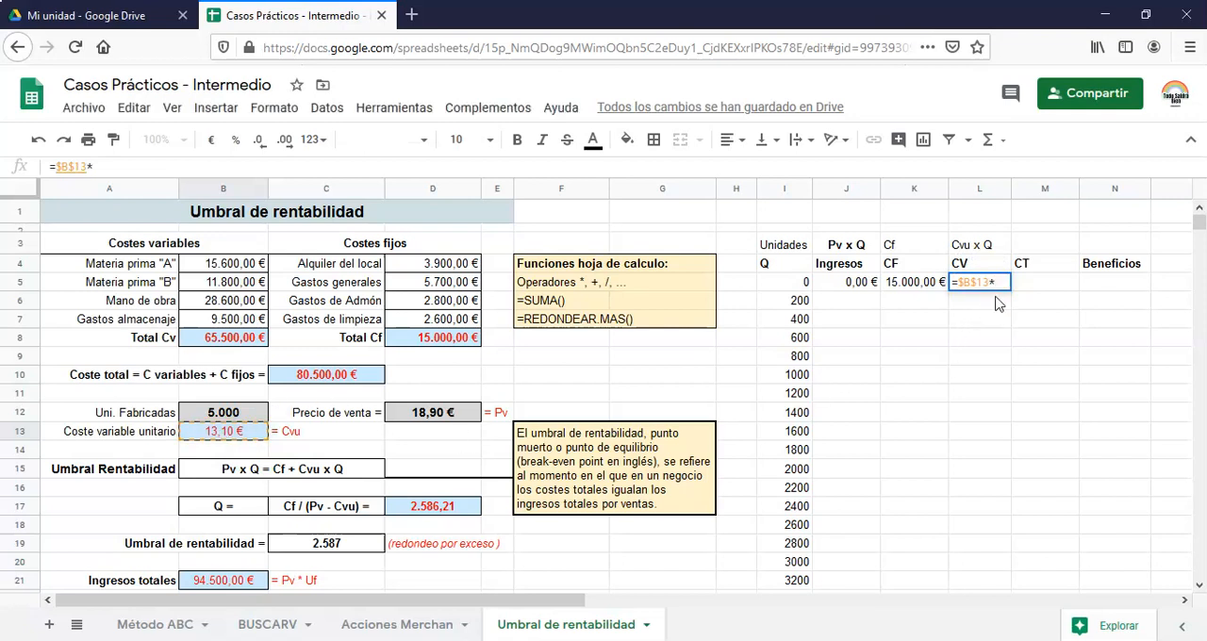
{"action": "left_click", "coordinate": [797, 282]}
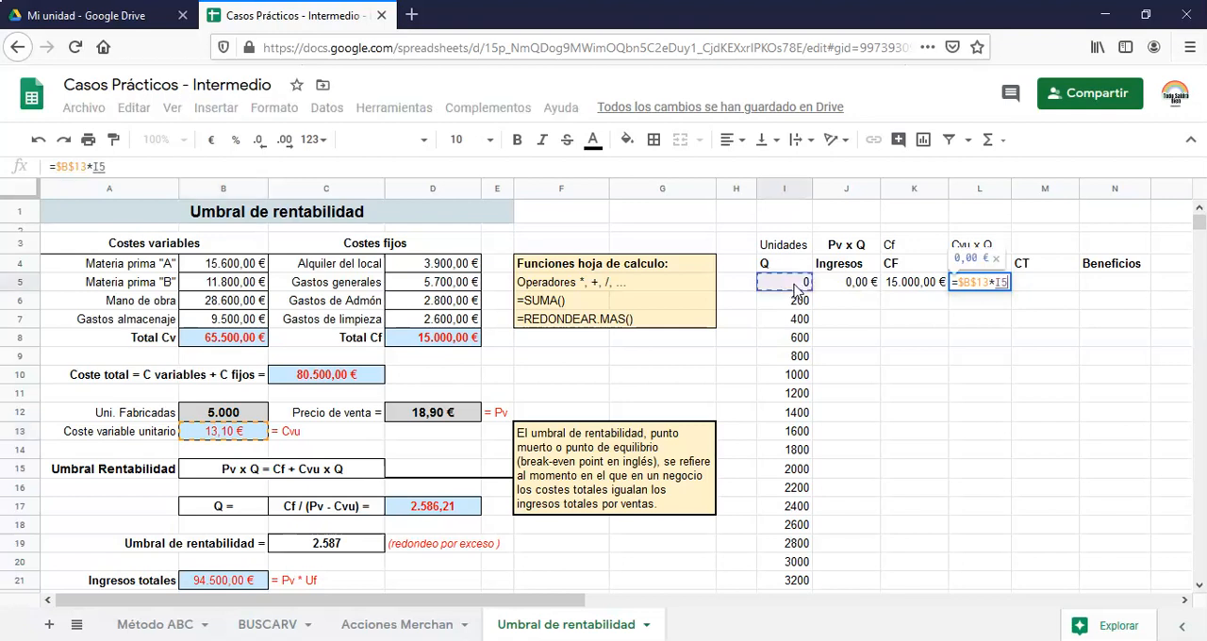
{"action": "key", "text": "Return"}
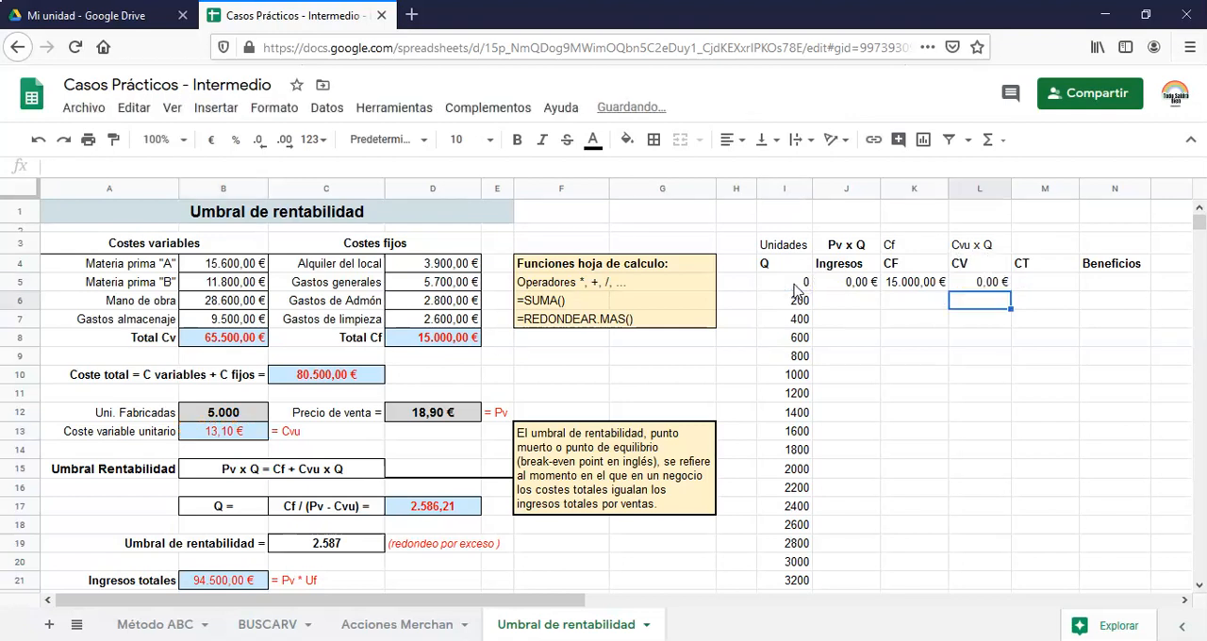
{"action": "key", "text": "Up"}
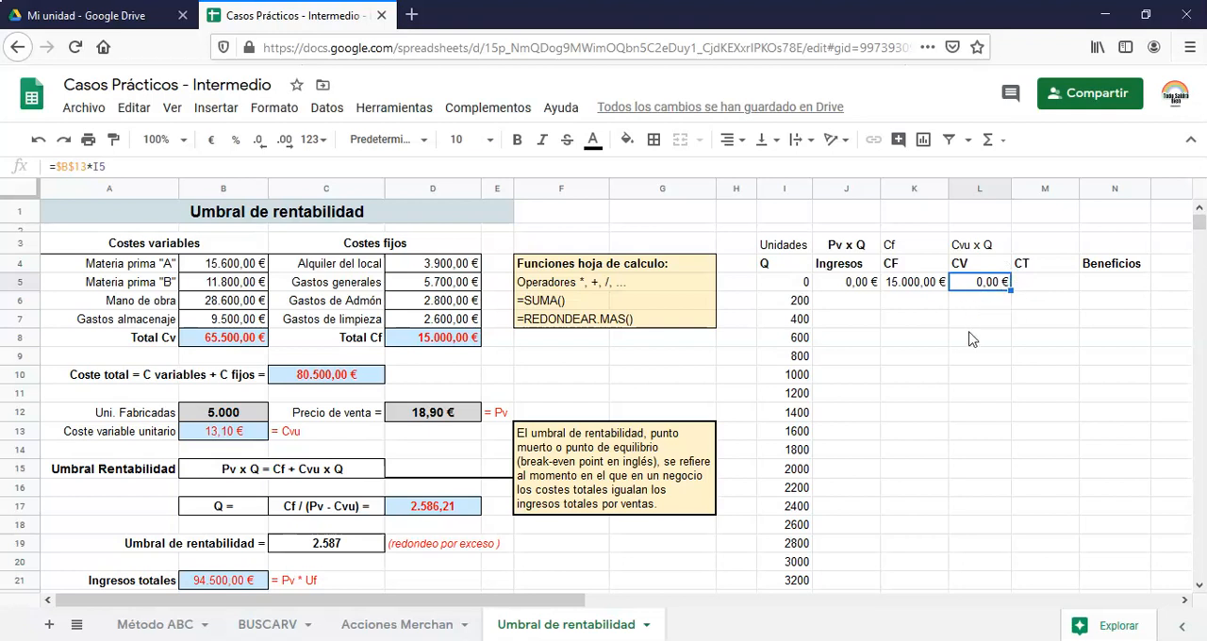
Calculate the first total cost in M5 of the CT column with =K5+L5
{"action": "left_click", "coordinate": [1050, 286]}
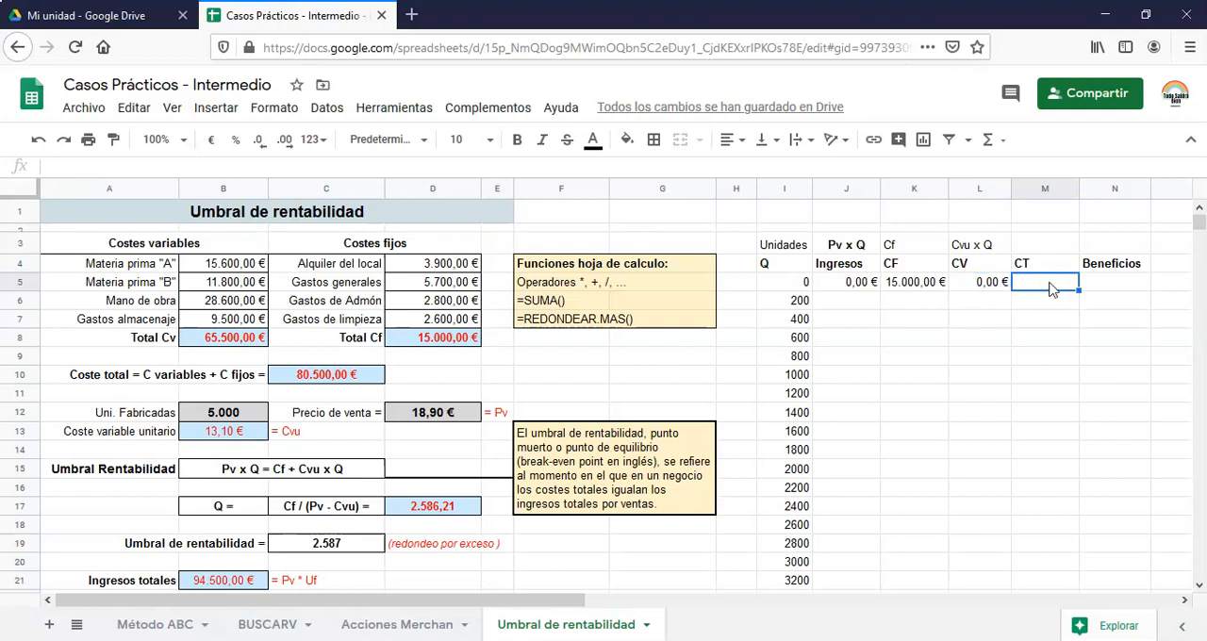
{"action": "type", "text": "="}
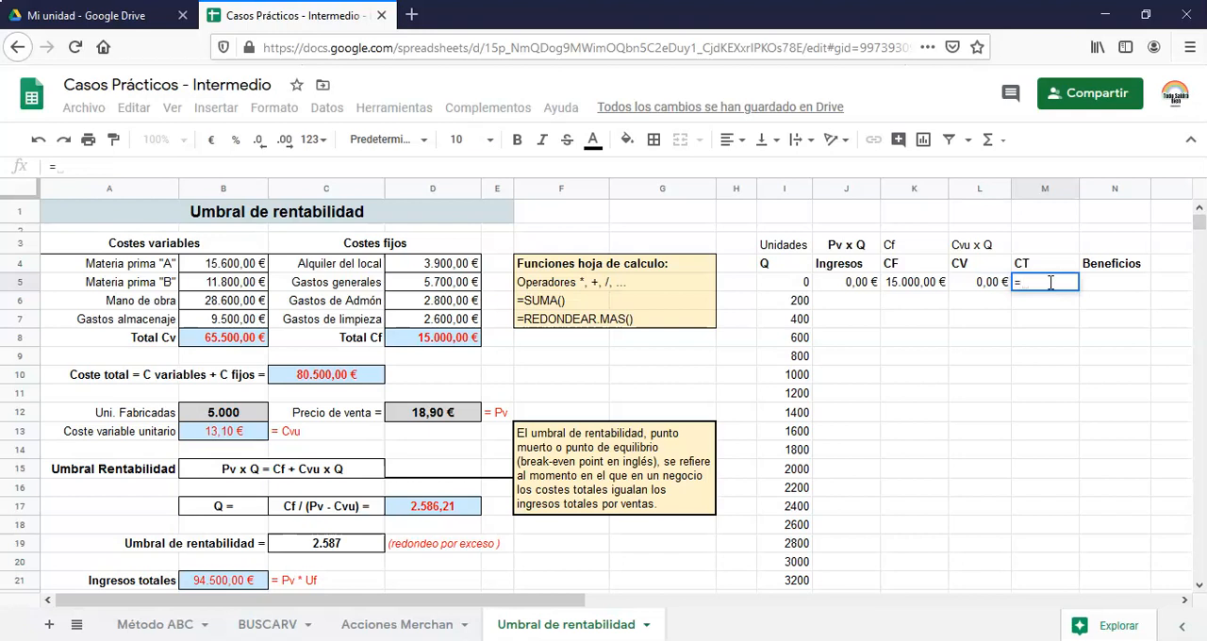
{"action": "left_click", "coordinate": [903, 286]}
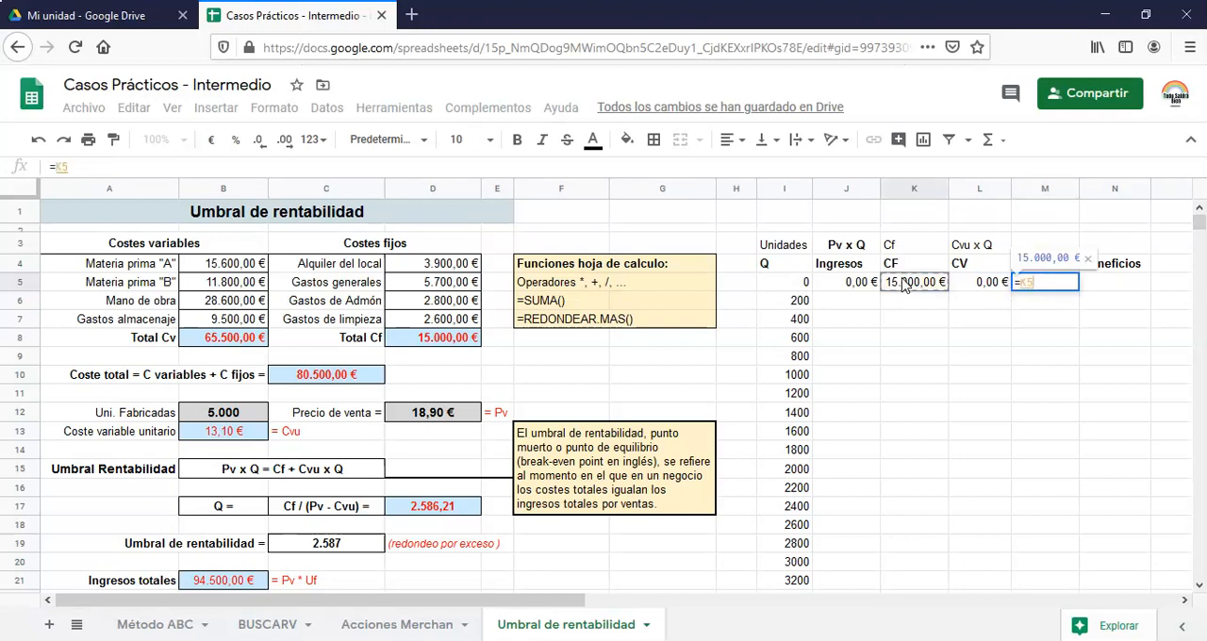
{"action": "type", "text": "+"}
{"action": "left_click", "coordinate": [988, 284]}
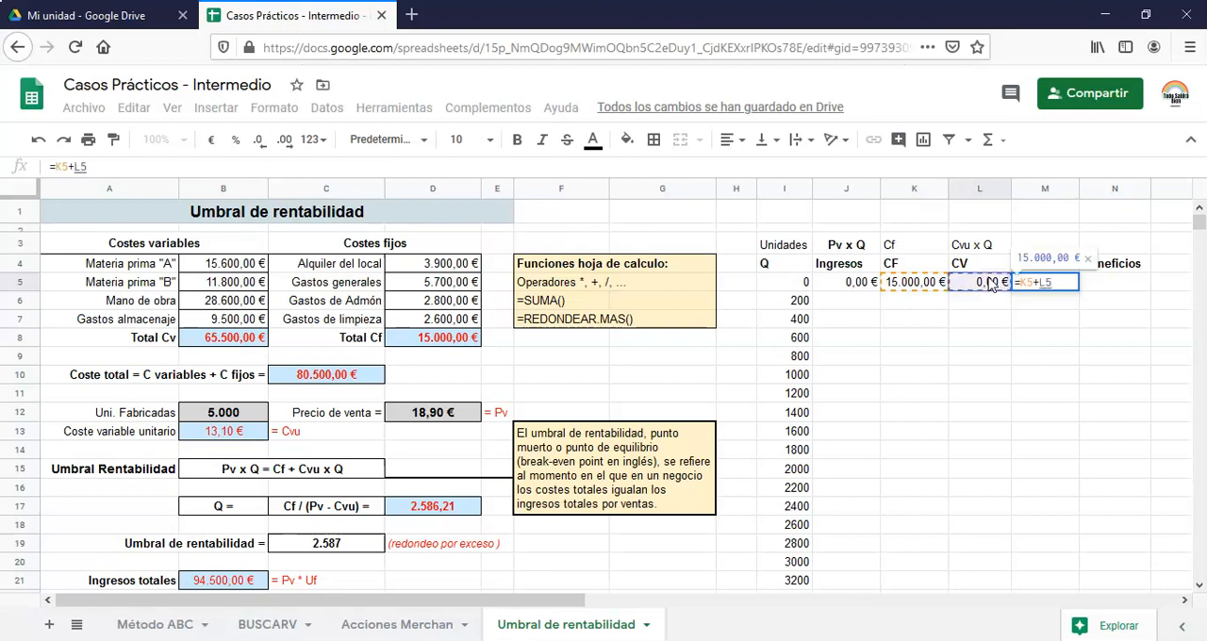
{"action": "key", "text": "Return"}
{"action": "key", "text": "Up"}
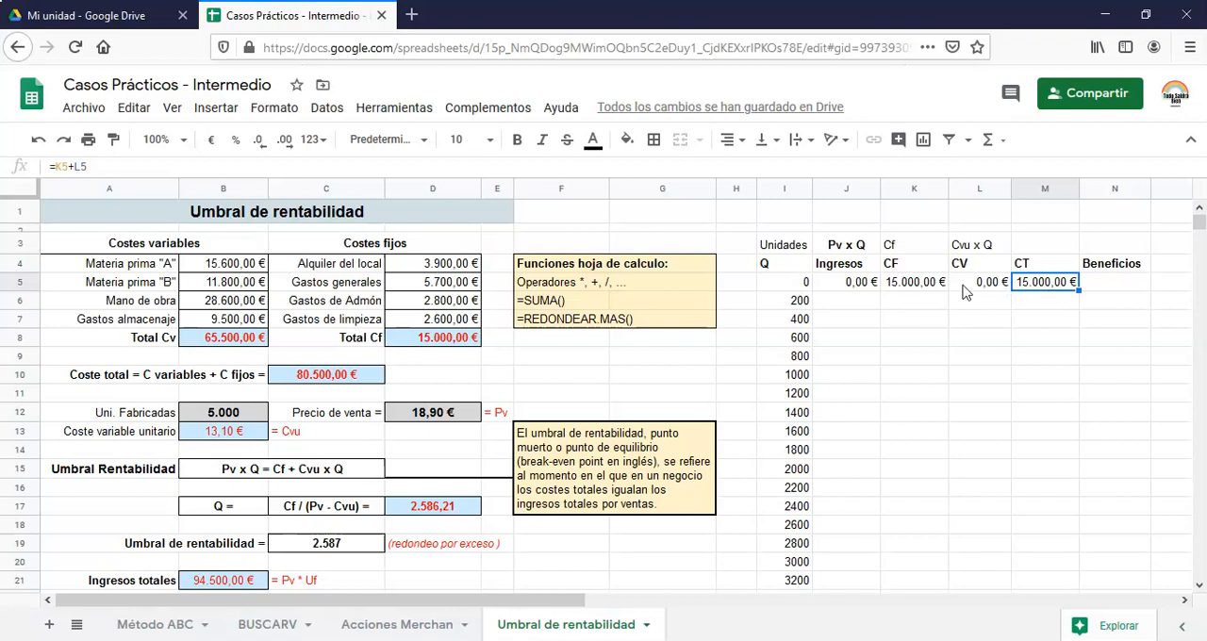
Calculate the first profit in N5 of the Beneficios column with =J5-M5
{"action": "left_click", "coordinate": [1115, 290]}
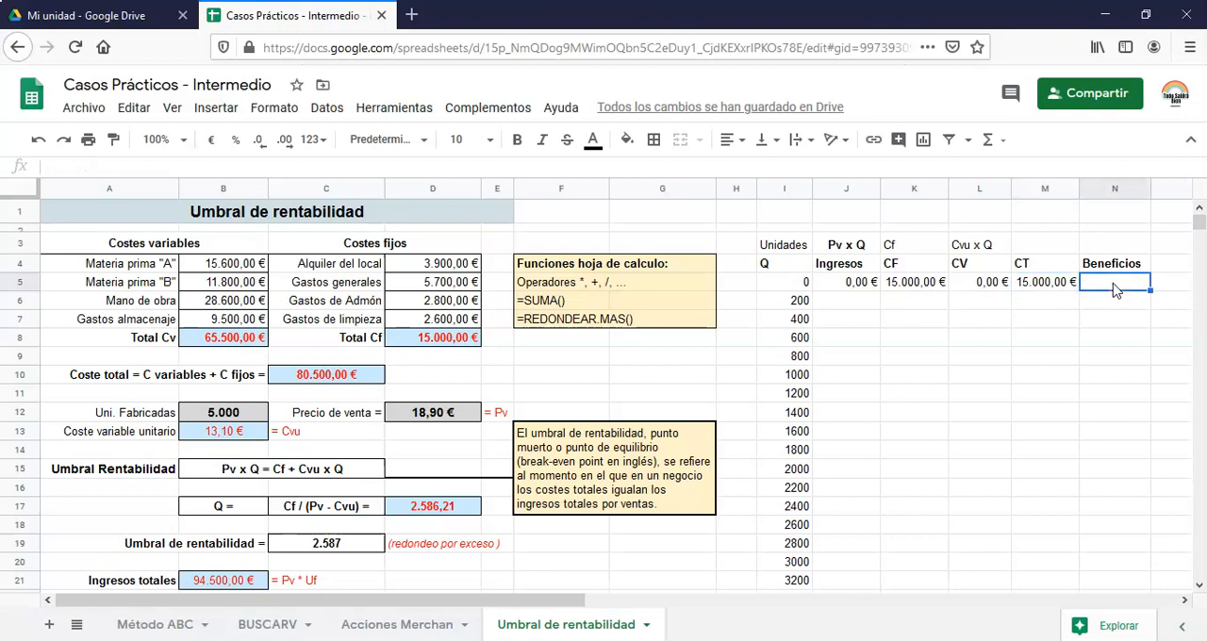
{"action": "double_click", "coordinate": [1115, 283]}
{"action": "type", "text": "="}
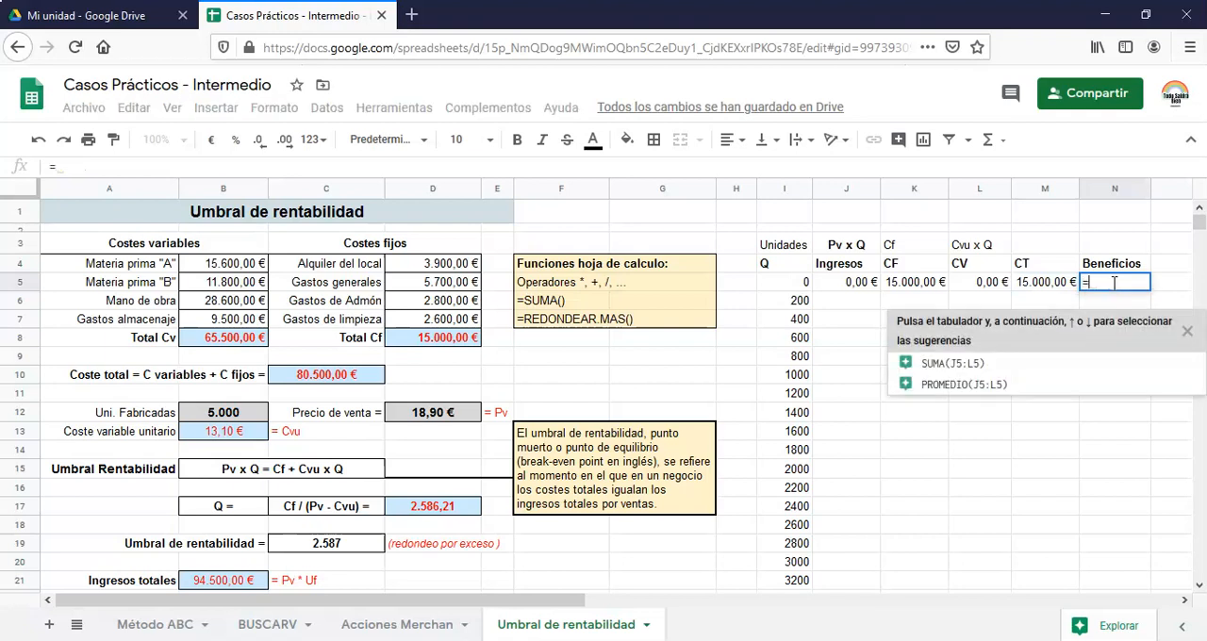
{"action": "left_click", "coordinate": [858, 289]}
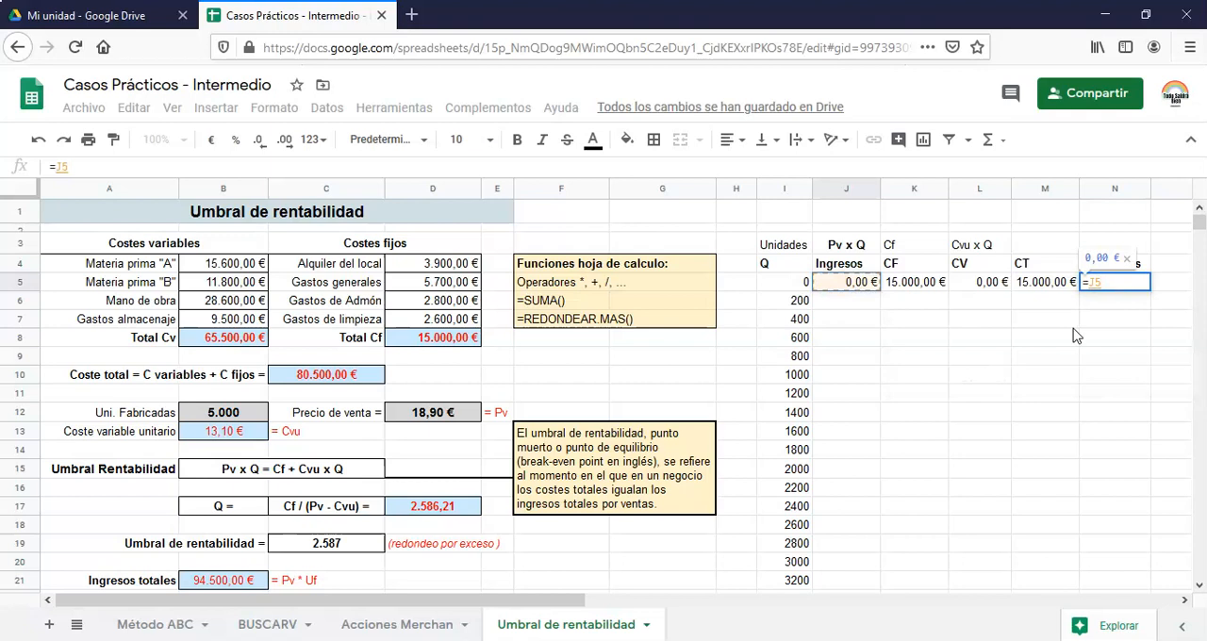
{"action": "type", "text": "-"}
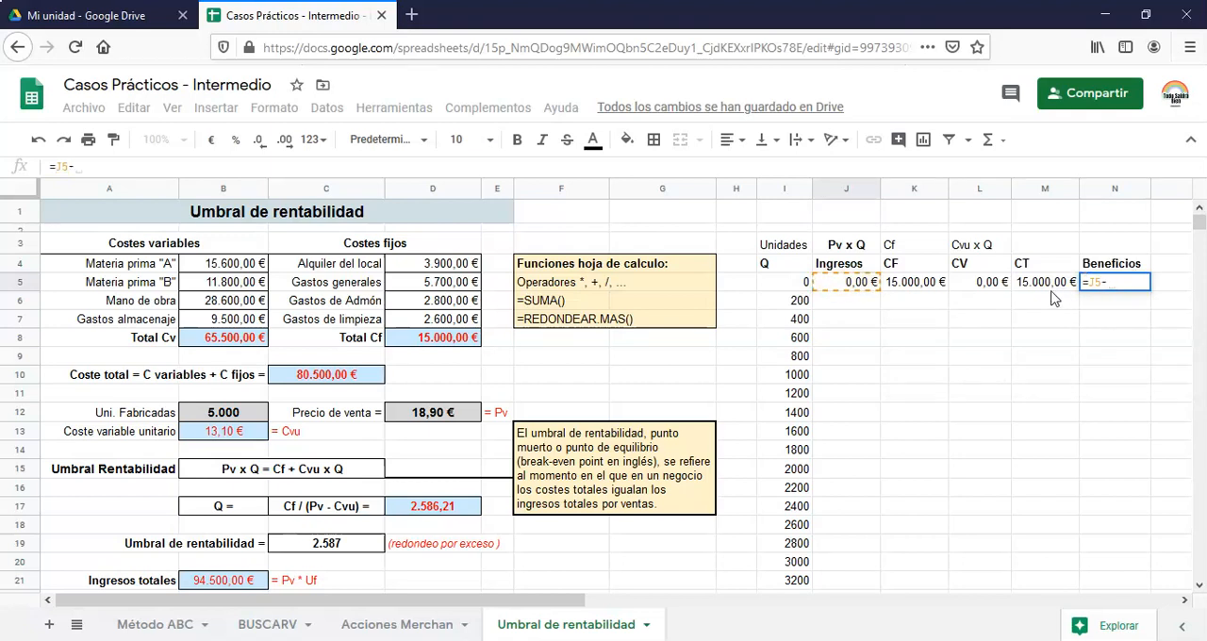
{"action": "left_click", "coordinate": [1035, 290]}
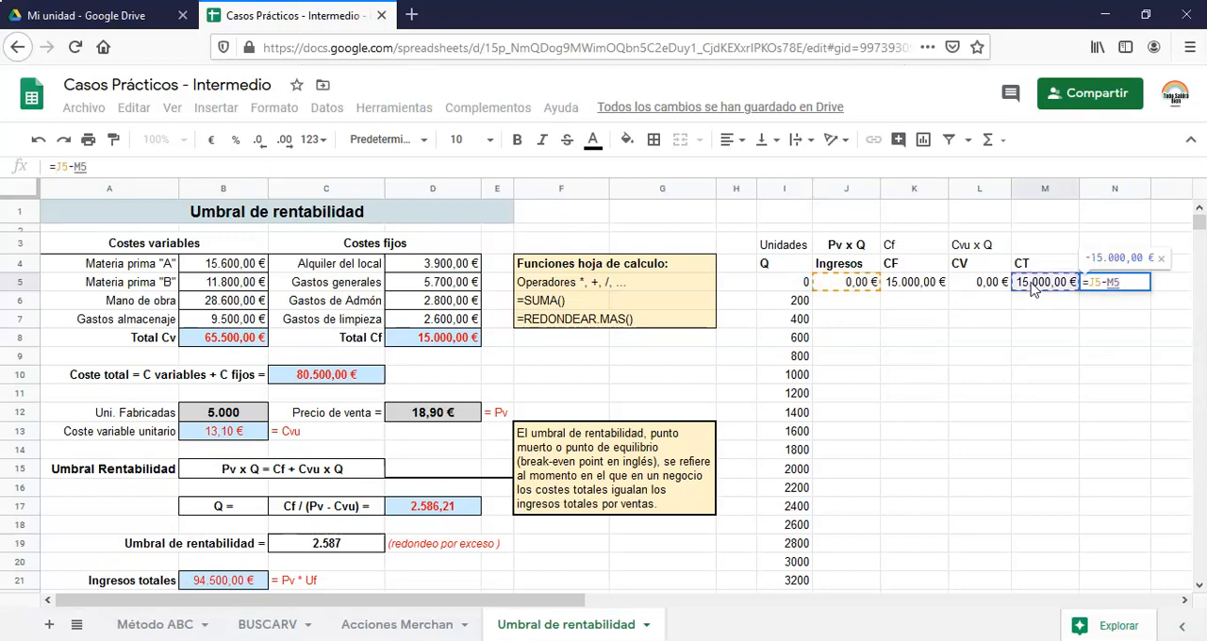
{"action": "key", "text": "Return"}
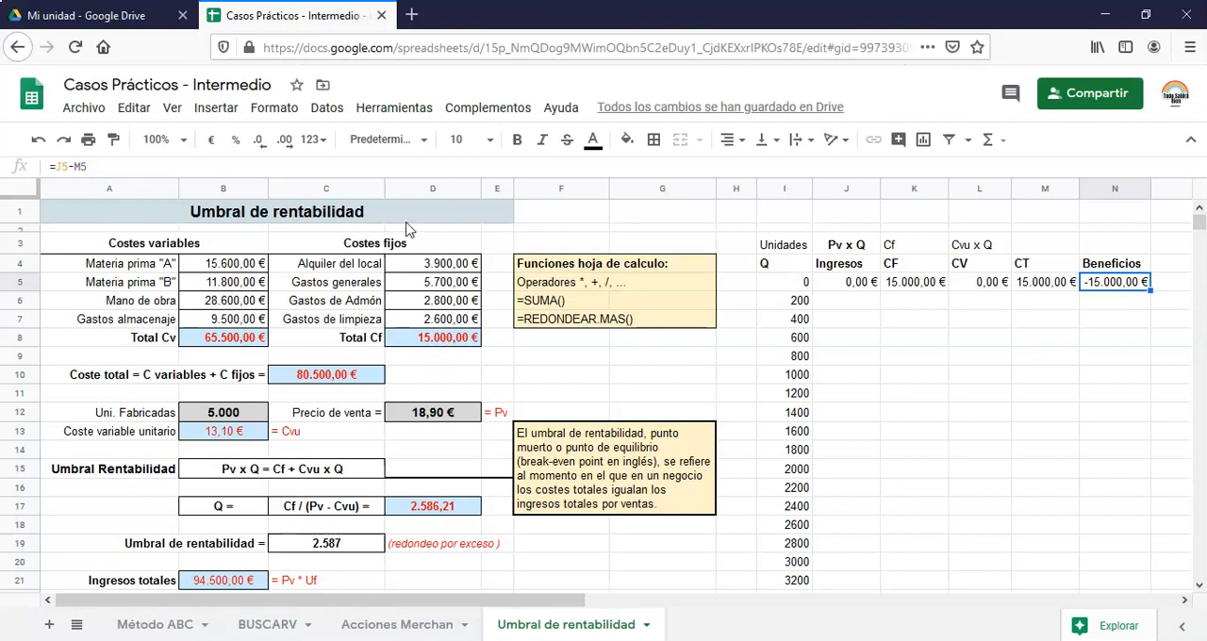
Copy the formulas in J5:N5 down to row 30
{"action": "left_click", "coordinate": [868, 285]}
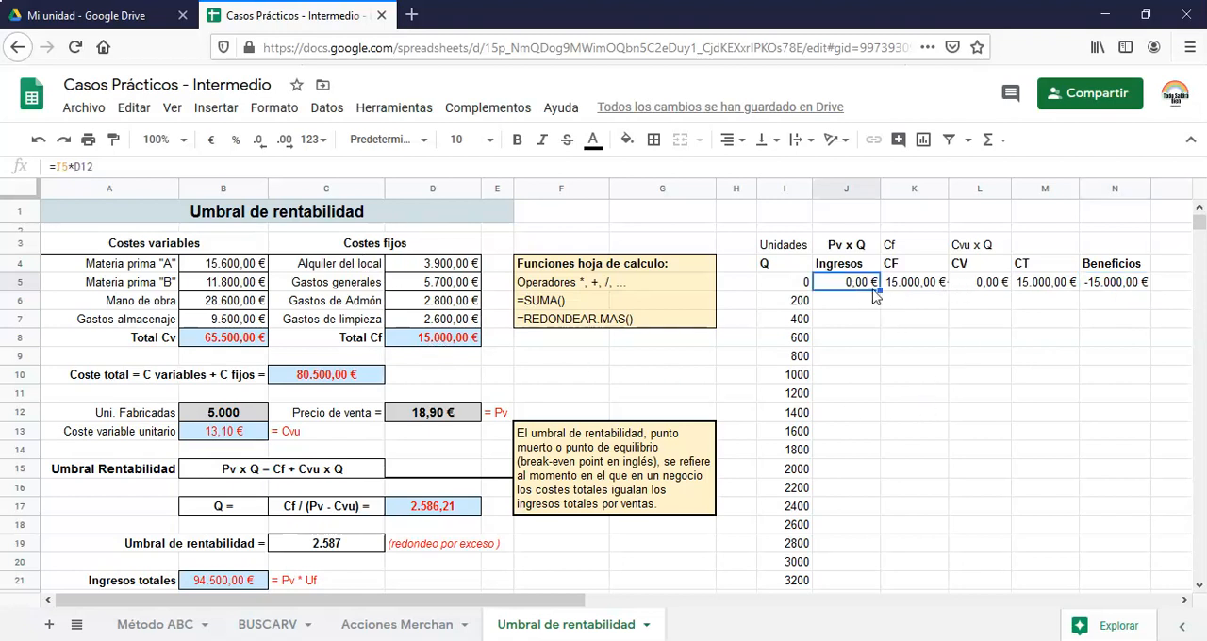
{"action": "left_click", "coordinate": [1132, 288], "text": "shift"}
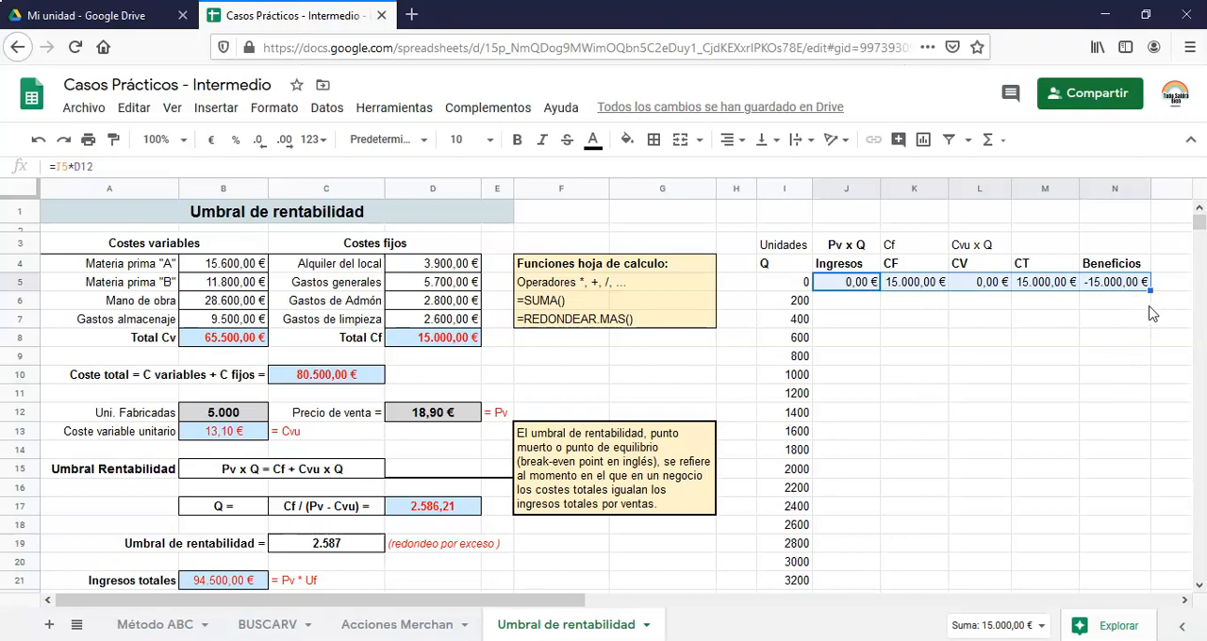
{"action": "left_click_drag", "start_coordinate": [1153, 292], "coordinate": [1115, 515]}
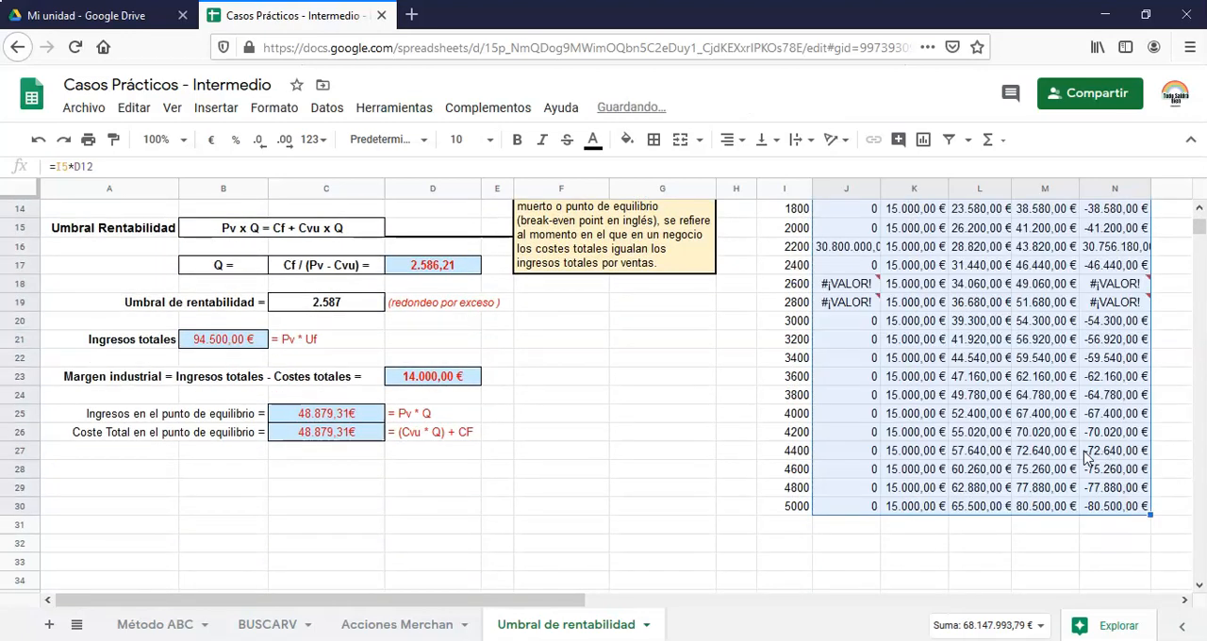
Check the copied income formula in J6 and make the selling price reference in J5 absolute, =I5*$D$12
{"action": "scroll", "coordinate": [1082, 468], "scroll_direction": "up", "scroll_amount": 5}
{"action": "left_click", "coordinate": [848, 300]}
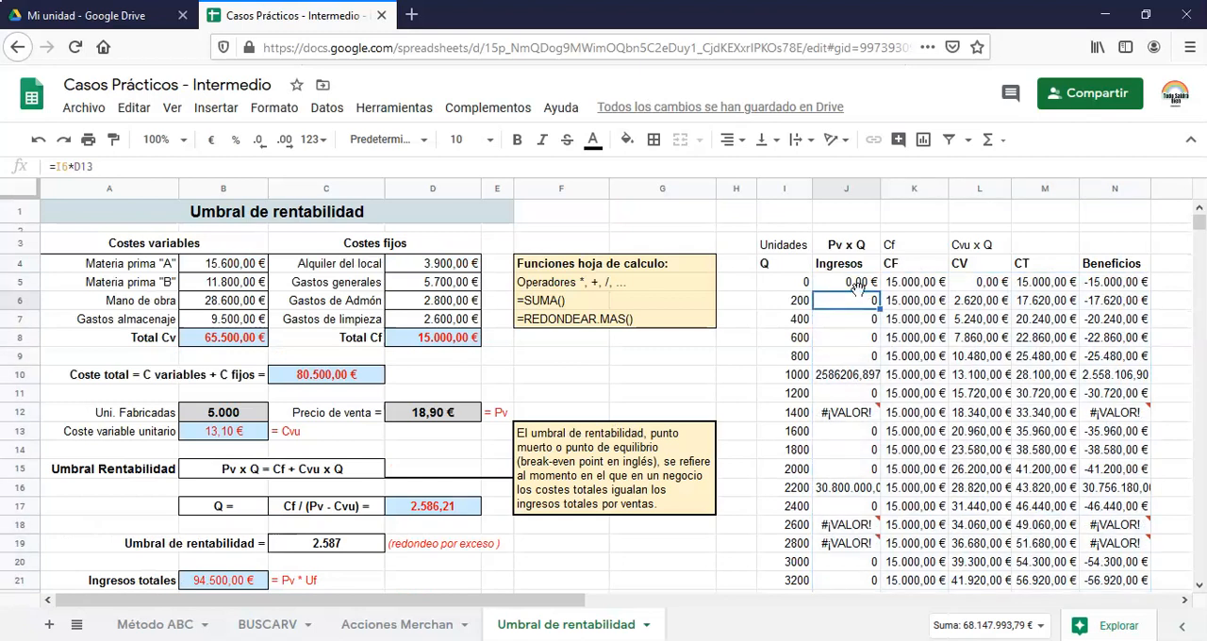
{"action": "key", "text": "F2"}
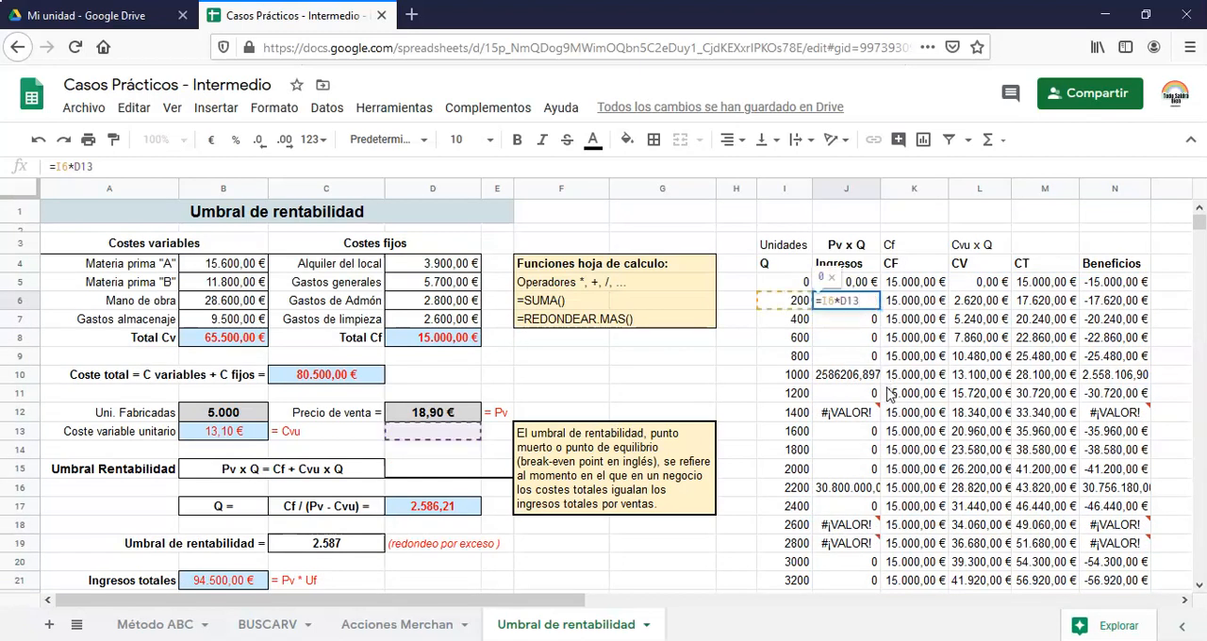
{"action": "key", "text": "Escape"}
{"action": "key", "text": "Up"}
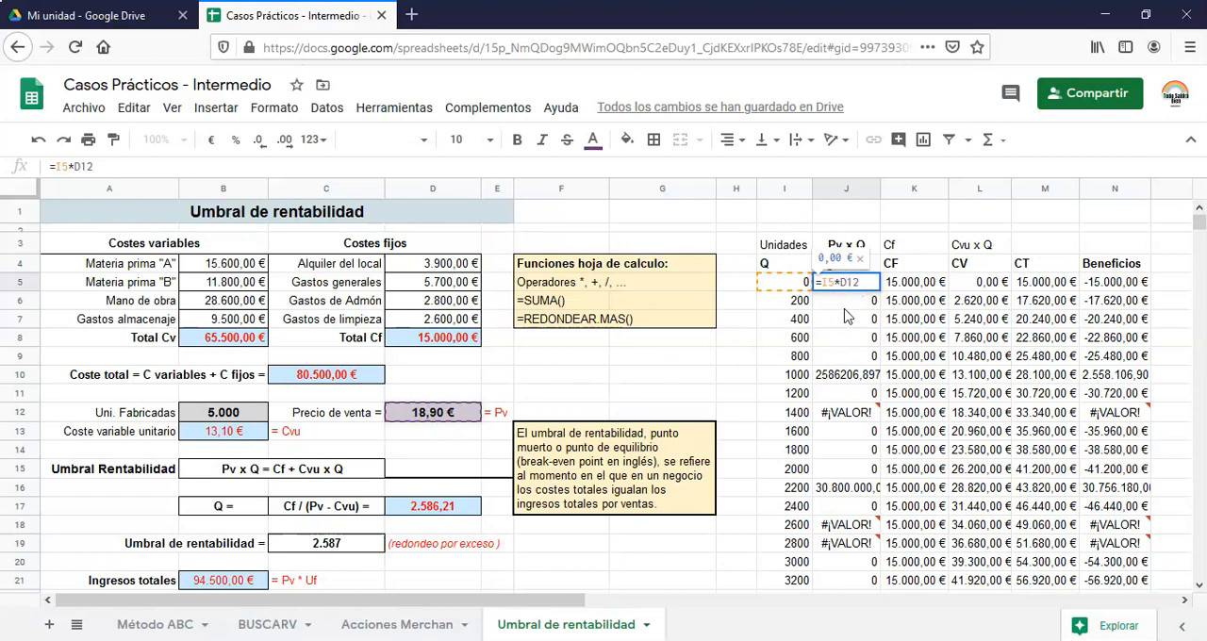
{"action": "key", "text": "F4"}
{"action": "key", "text": "Return"}
Copy the corrected income formula from J5 down the Ingresos column to J30
{"action": "left_click", "coordinate": [853, 272]}
{"action": "left_click", "coordinate": [865, 282]}
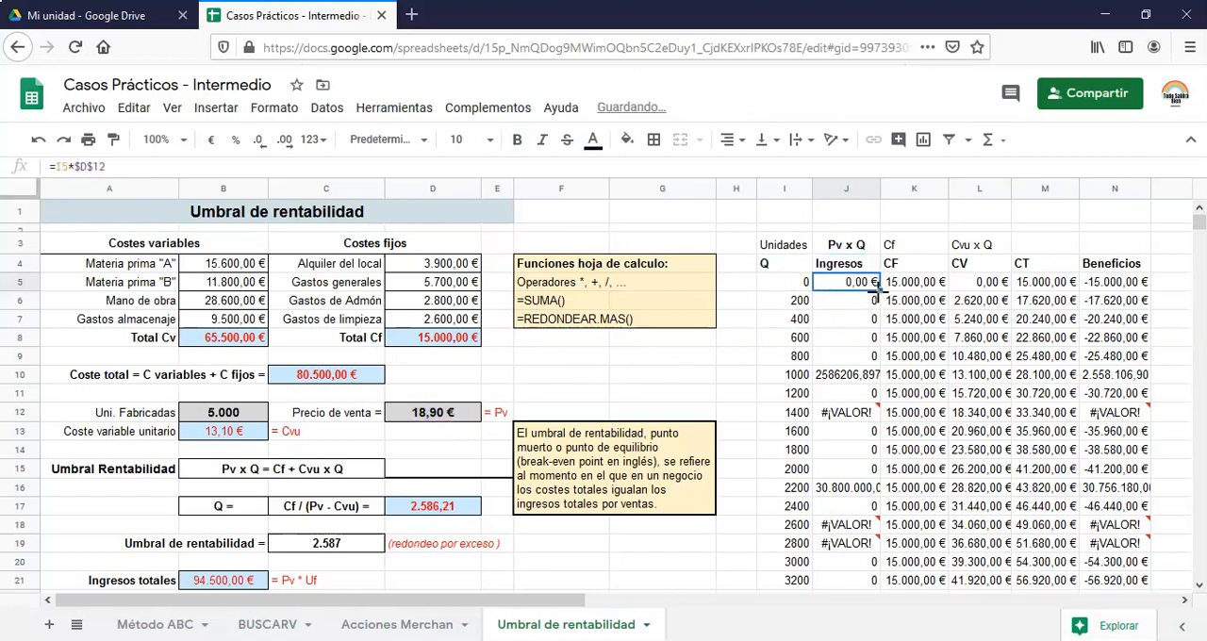
{"action": "left_click_drag", "start_coordinate": [881, 286], "coordinate": [883, 566]}
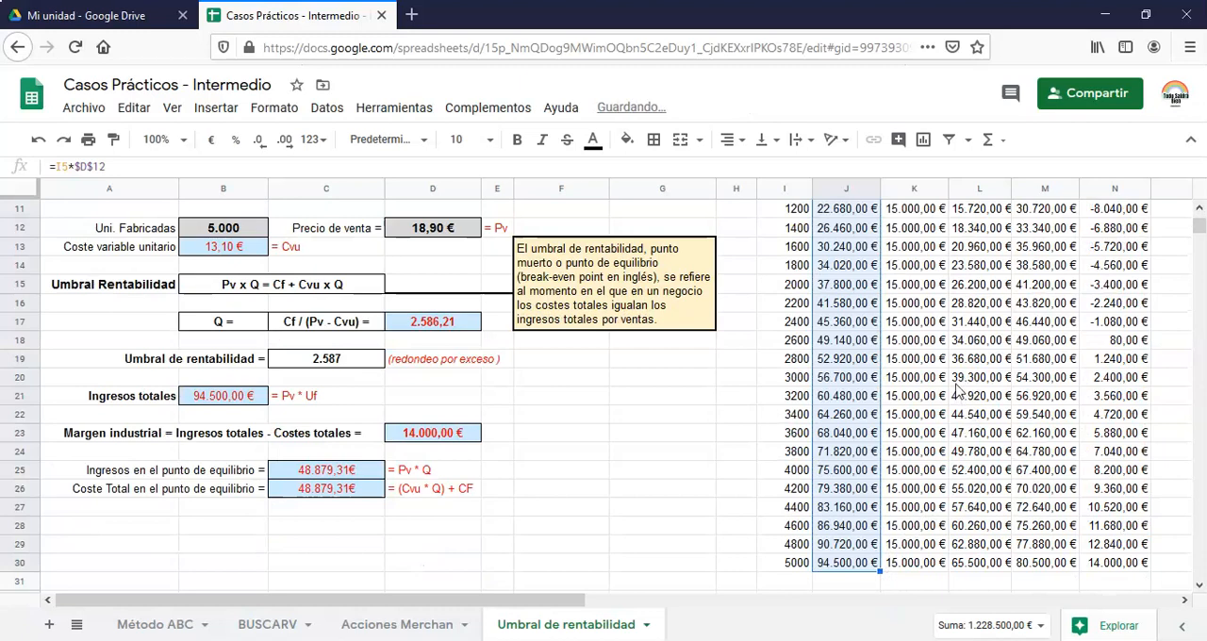
Review the completed income, cost and profit table, examining where Beneficios changes sign around the 2600-unit row
{"action": "scroll", "coordinate": [957, 390], "scroll_direction": "up", "scroll_amount": 4}
{"action": "scroll", "coordinate": [990, 354], "scroll_direction": "down", "scroll_amount": 3}
{"action": "scroll", "coordinate": [986, 363], "scroll_direction": "up", "scroll_amount": 3}
{"action": "scroll", "coordinate": [981, 377], "scroll_direction": "down", "scroll_amount": 3}
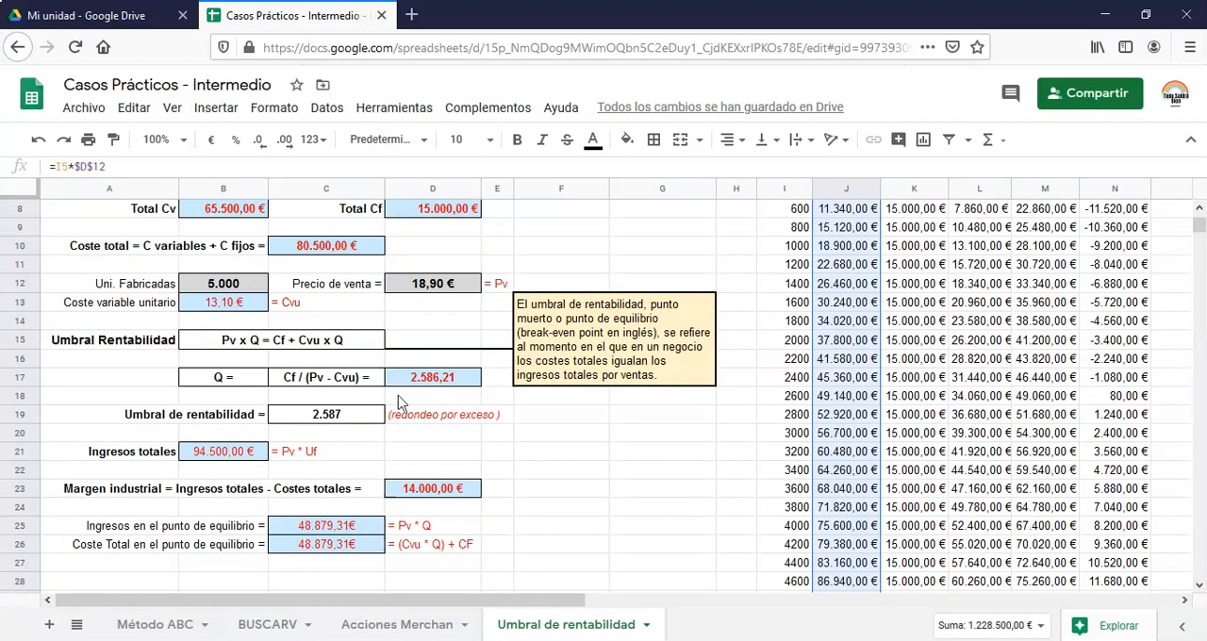
{"action": "left_click", "coordinate": [797, 401]}
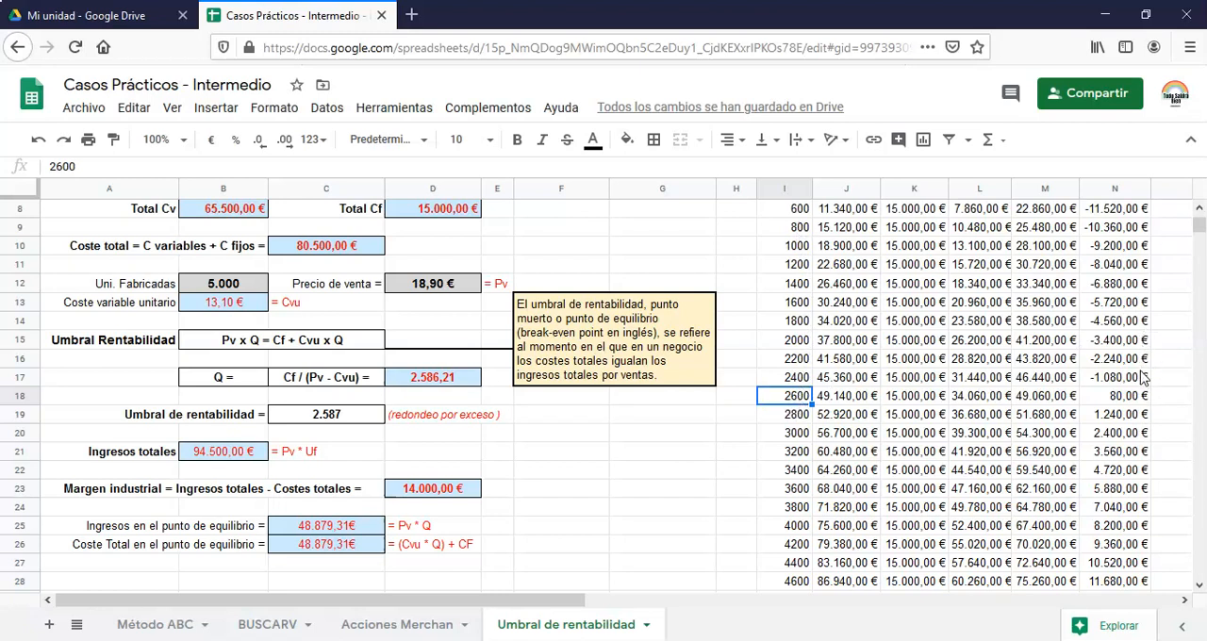
{"action": "scroll", "coordinate": [1141, 382], "scroll_direction": "up", "scroll_amount": 3}
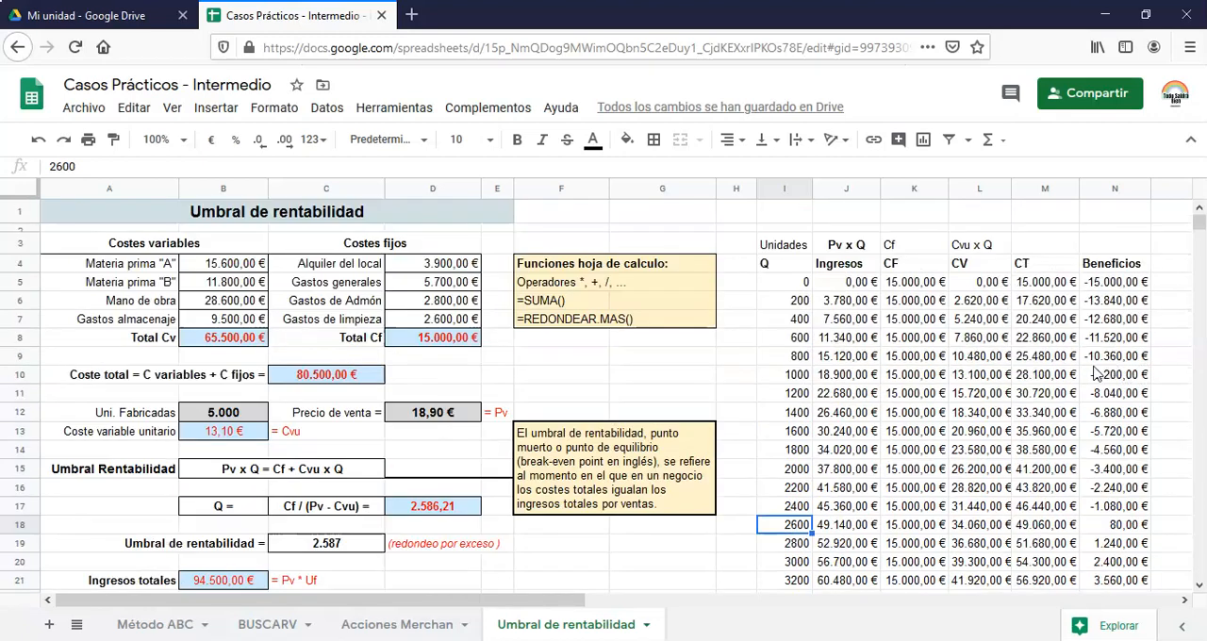
{"action": "scroll", "coordinate": [1089, 357], "scroll_direction": "down", "scroll_amount": 3}
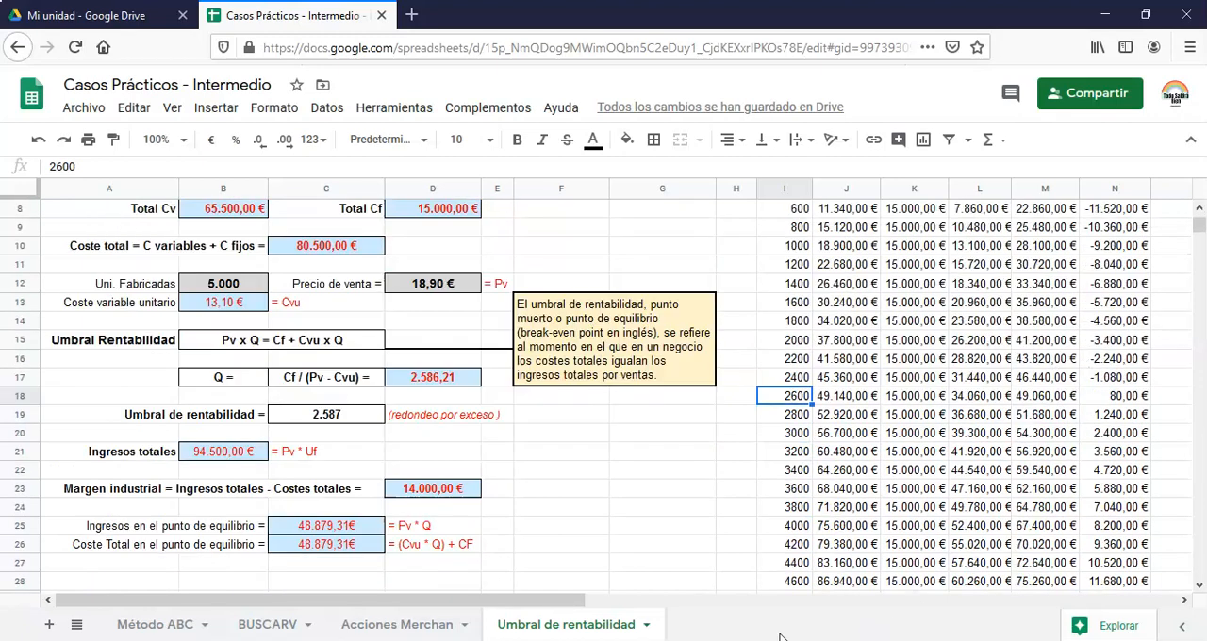
{"action": "scroll", "coordinate": [1026, 401], "scroll_direction": "up", "scroll_amount": 3}
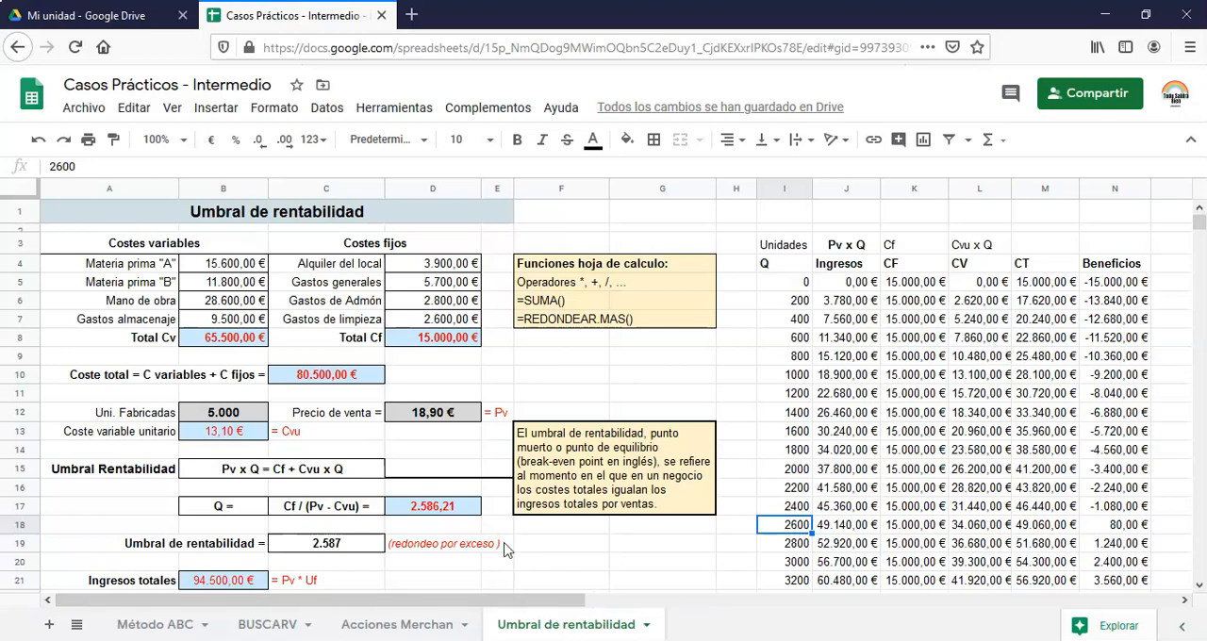
{"action": "left_click_drag", "start_coordinate": [493, 605], "coordinate": [762, 564]}
{"action": "scroll", "coordinate": [830, 405], "scroll_direction": "down", "scroll_amount": 1}
{"action": "scroll", "coordinate": [830, 406], "scroll_direction": "up", "scroll_amount": 1}
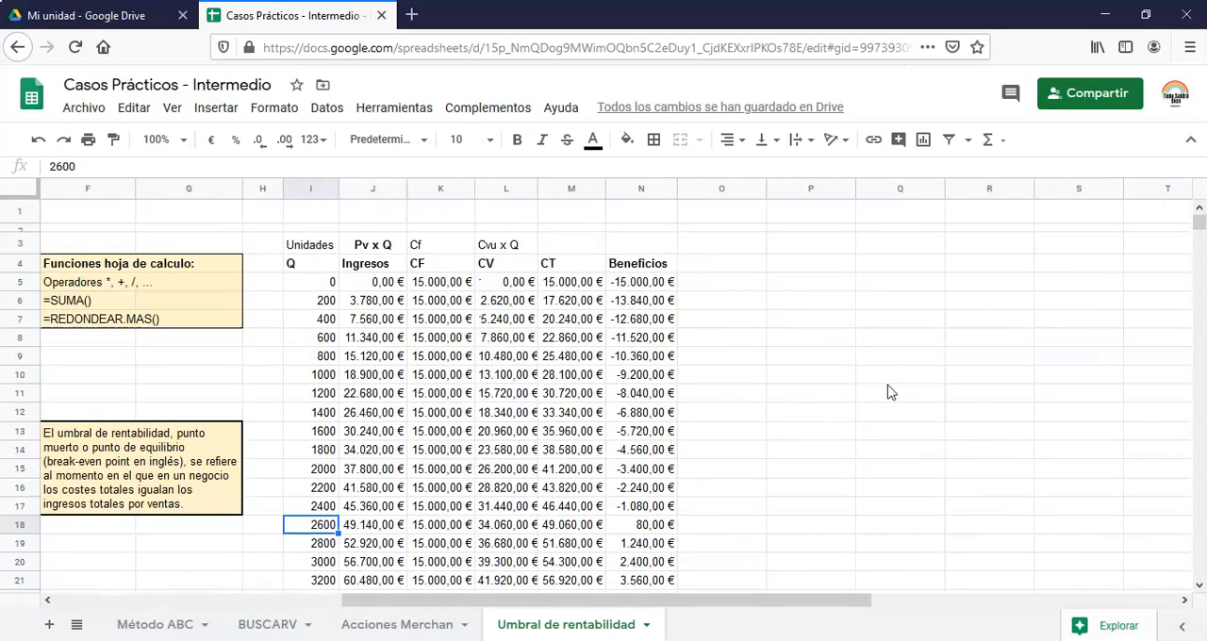
Select the whole break-even table I4:N30, from Q to Beneficios, including its header row
{"action": "left_click", "coordinate": [1191, 139]}
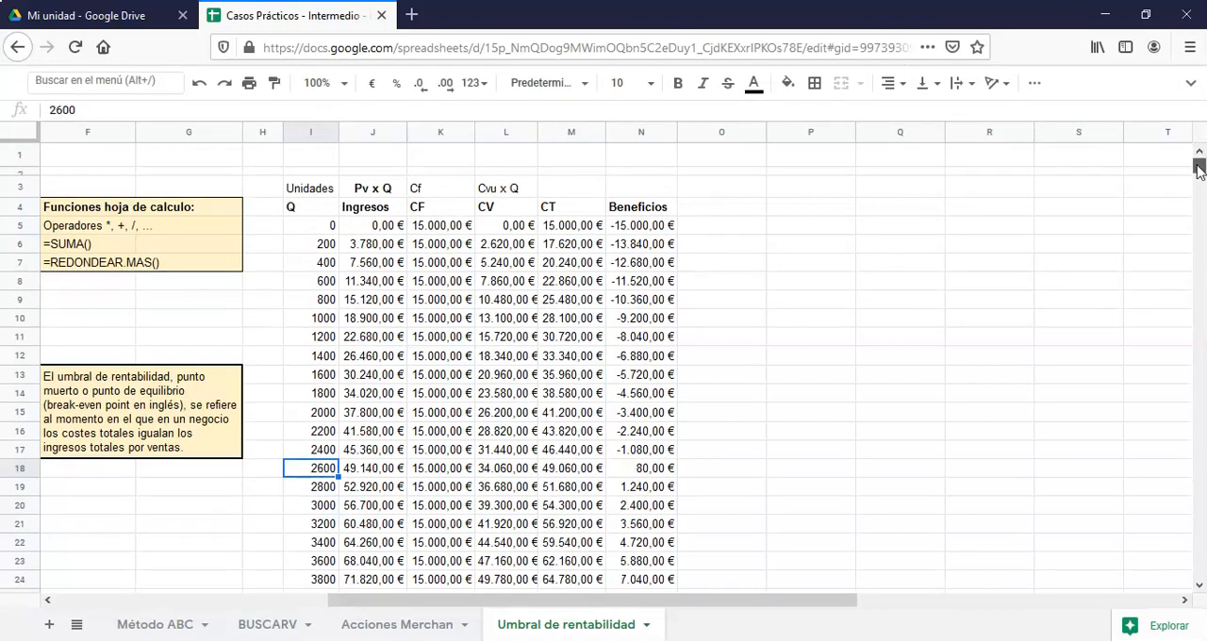
{"action": "left_click", "coordinate": [1024, 221]}
{"action": "left_click", "coordinate": [725, 174]}
{"action": "key", "text": "Down"}
{"action": "key", "text": "Down"}
{"action": "key", "text": "Down"}
{"action": "key", "text": "Down"}
{"action": "key", "text": "Down"}
{"action": "key", "text": "Down"}
{"action": "key", "text": "Down"}
{"action": "key", "text": "Down"}
{"action": "key", "text": "Down"}
{"action": "key", "text": "Down"}
{"action": "key", "text": "Down"}
{"action": "key", "text": "Down"}
{"action": "key", "text": "Down"}
{"action": "key", "text": "Down"}
{"action": "key", "text": "Down"}
{"action": "key", "text": "Down"}
{"action": "key", "text": "Down"}
{"action": "key", "text": "Down"}
{"action": "key", "text": "Down"}
{"action": "key", "text": "Down"}
{"action": "key", "text": "Down"}
{"action": "key", "text": "Down"}
{"action": "key", "text": "Down"}
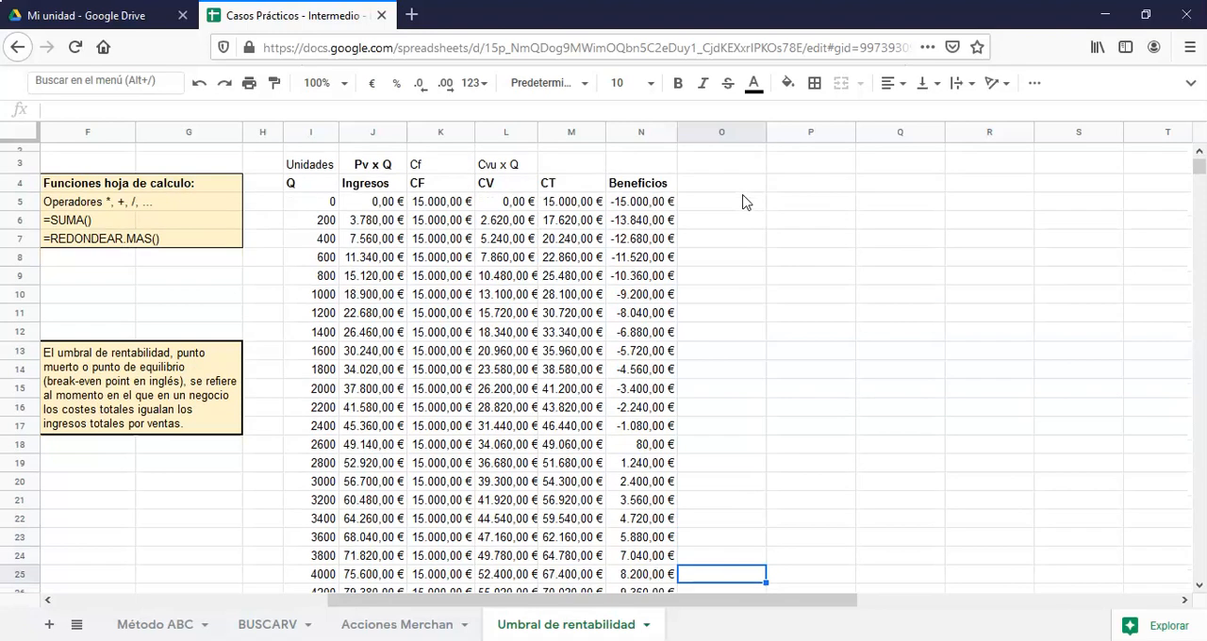
{"action": "key", "text": "Down"}
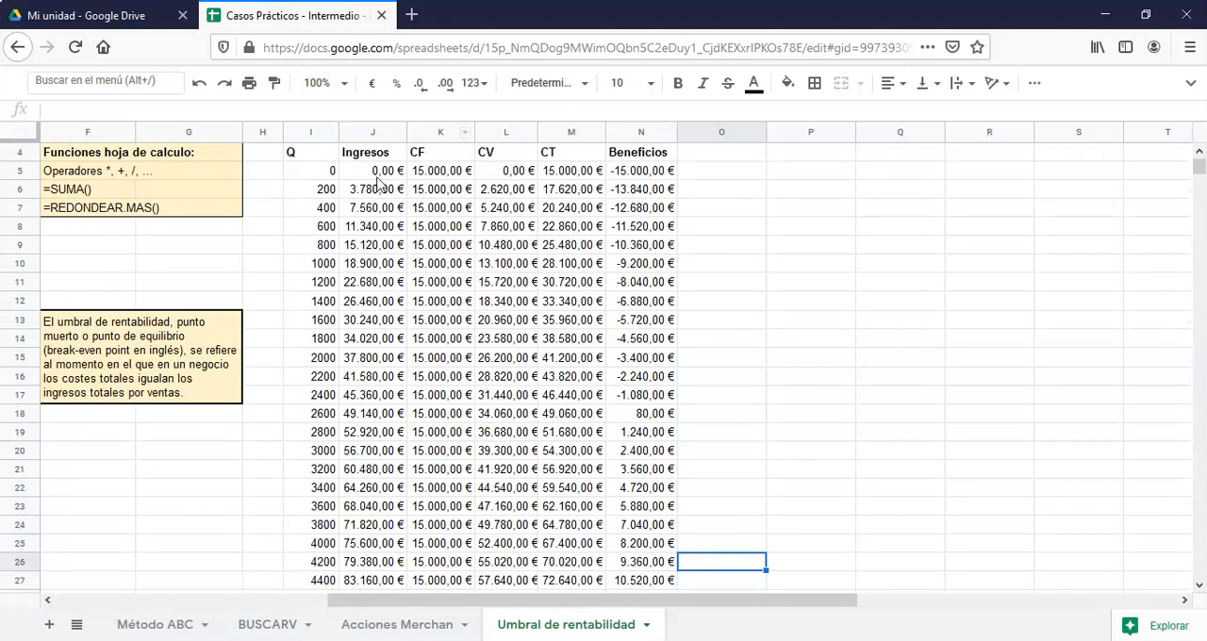
{"action": "left_click", "coordinate": [304, 157]}
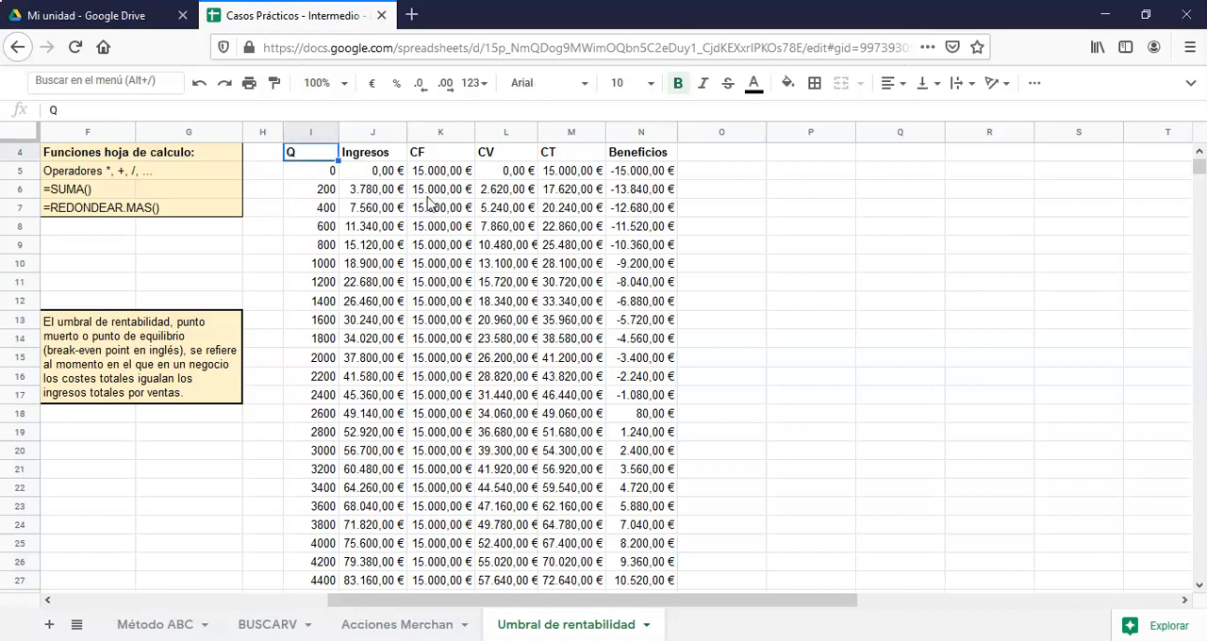
{"action": "key", "text": "shift+Right"}
{"action": "key", "text": "shift+Right"}
{"action": "key", "text": "shift+Right"}
{"action": "key", "text": "shift+Right"}
{"action": "key", "text": "shift+Right"}
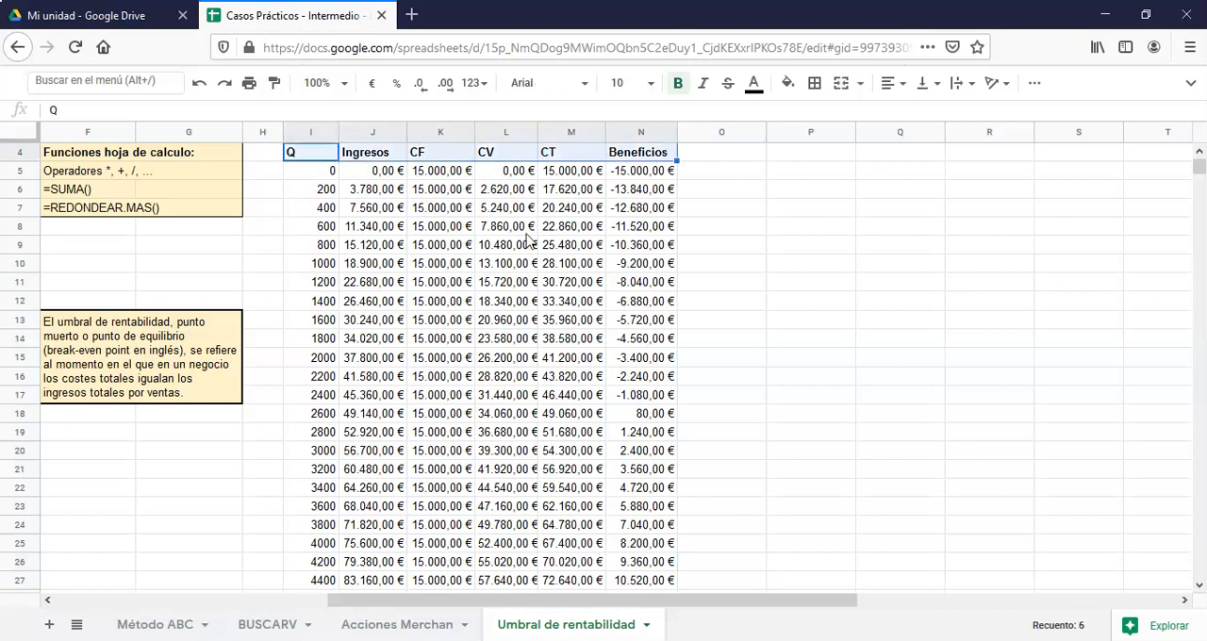
{"action": "key", "text": "shift+Down"}
{"action": "key", "text": "shift+Down"}
{"action": "key", "text": "shift+Down"}
{"action": "key", "text": "shift+Down"}
{"action": "key", "text": "shift+Down"}
{"action": "key", "text": "shift+Down"}
{"action": "key", "text": "shift+Down"}
{"action": "key", "text": "shift+Down"}
{"action": "key", "text": "shift+Down"}
{"action": "key", "text": "shift+Down"}
{"action": "key", "text": "shift+Down"}
{"action": "key", "text": "shift+Down"}
{"action": "key", "text": "shift+Down"}
{"action": "key", "text": "shift+Down"}
{"action": "key", "text": "shift+Down"}
{"action": "key", "text": "shift+Down"}
{"action": "key", "text": "shift+Down"}
{"action": "key", "text": "shift+Down"}
{"action": "key", "text": "shift+Down"}
{"action": "key", "text": "shift+Down"}
{"action": "key", "text": "shift+Down"}
{"action": "key", "text": "shift+Down"}
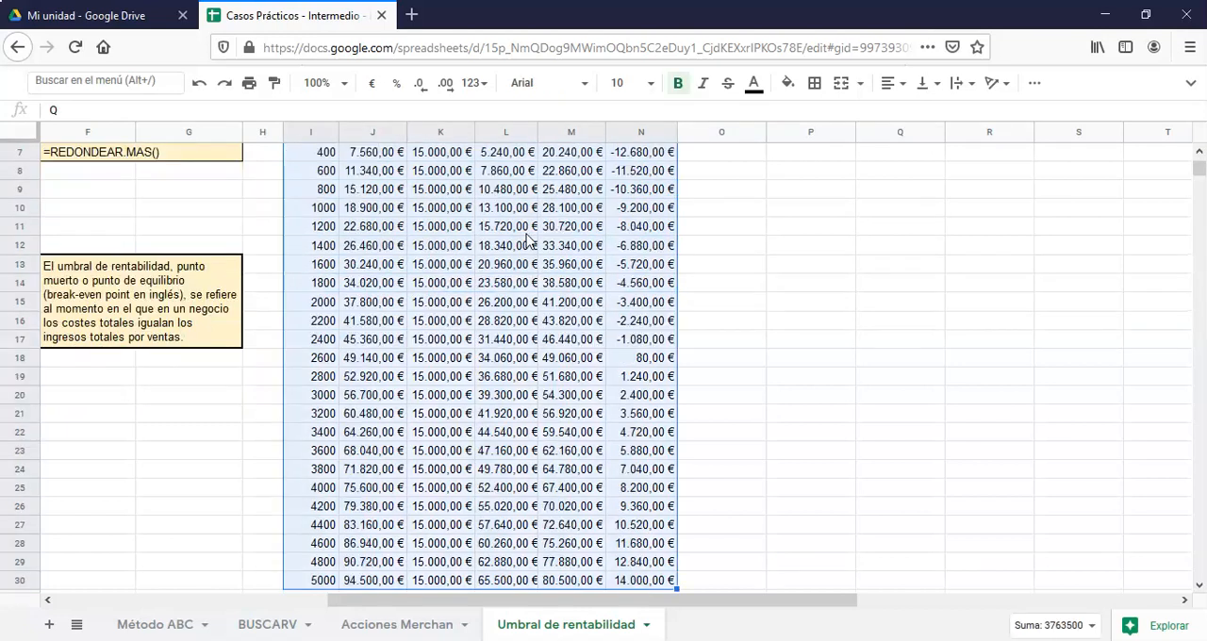
Insert a chart from the selected table I4:N30 and change its type to a line chart (Gráfico de líneas)
{"action": "left_click", "coordinate": [1190, 83]}
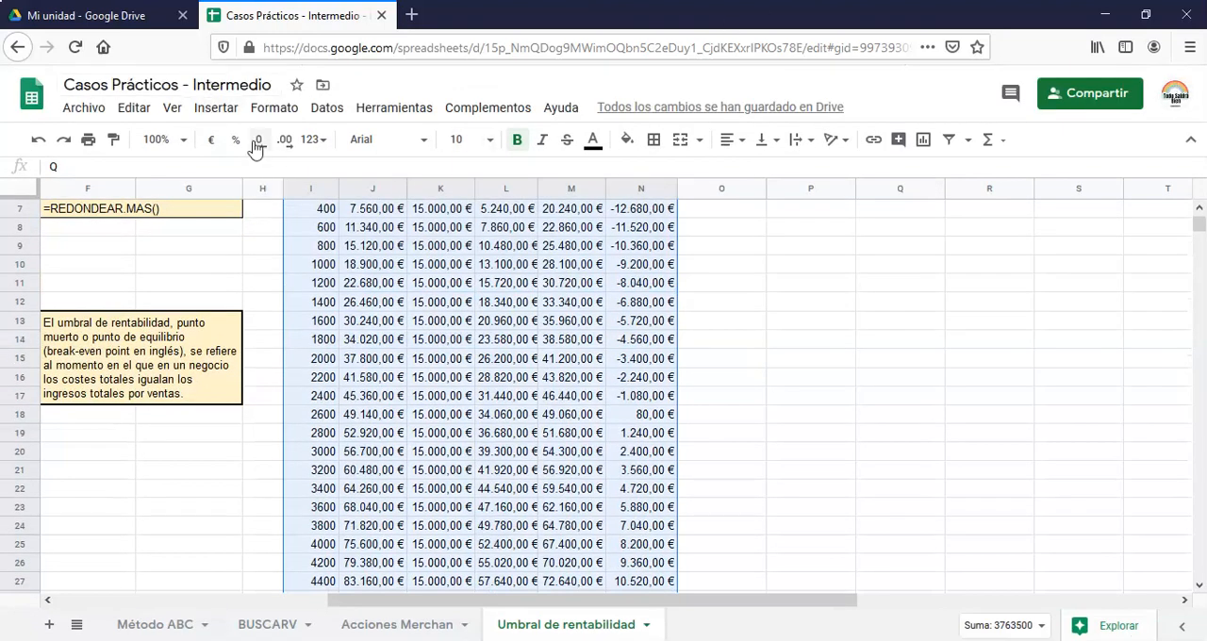
{"action": "left_click", "coordinate": [215, 111]}
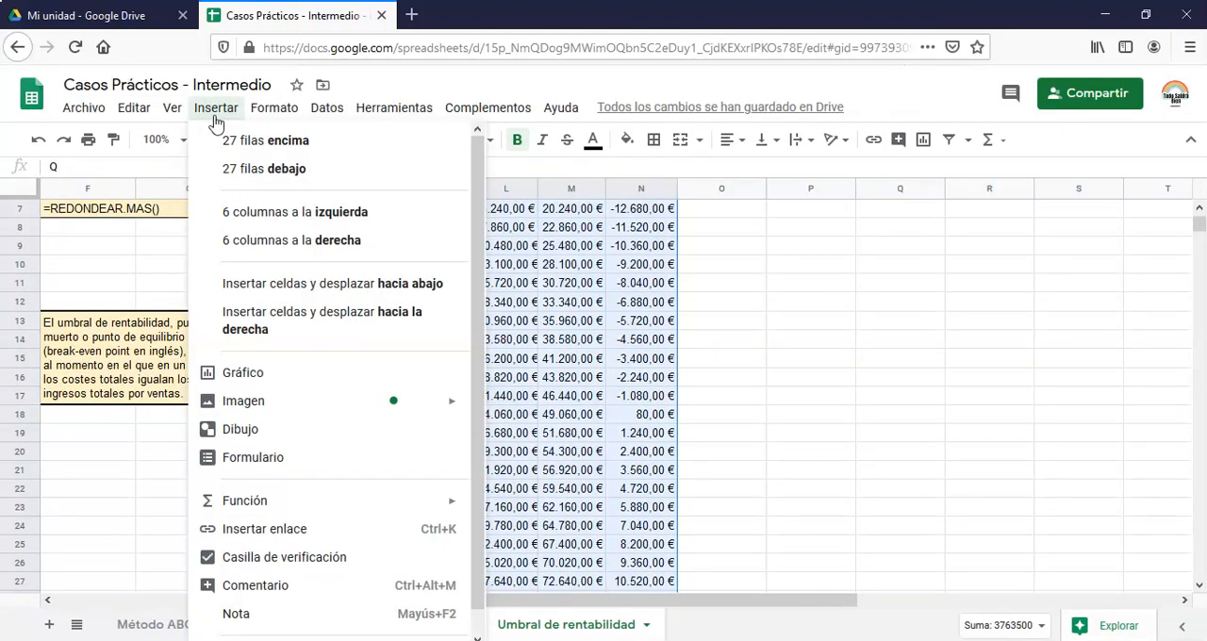
{"action": "left_click", "coordinate": [274, 375]}
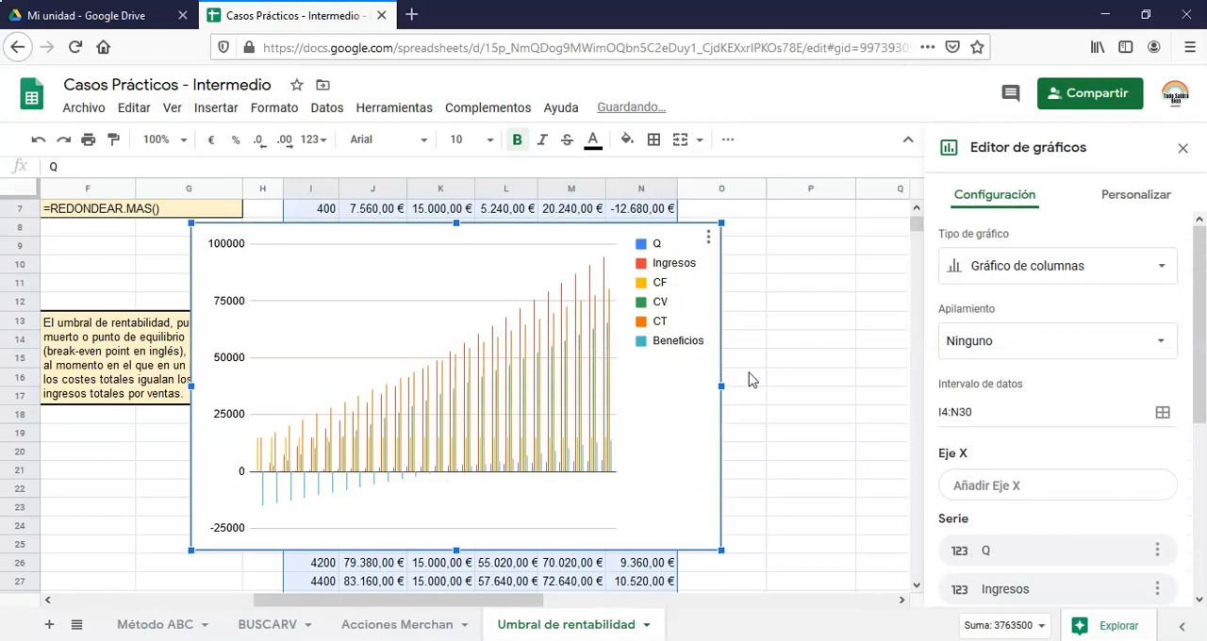
{"action": "left_click", "coordinate": [1081, 279]}
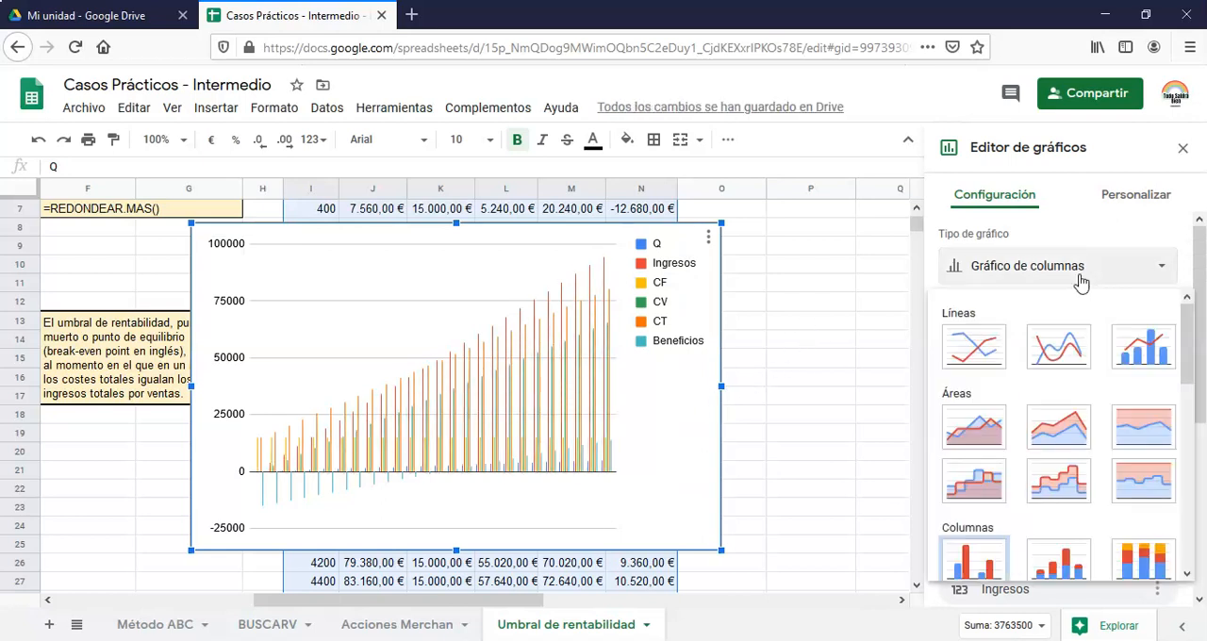
{"action": "scroll", "coordinate": [1081, 279], "scroll_direction": "down", "scroll_amount": 3}
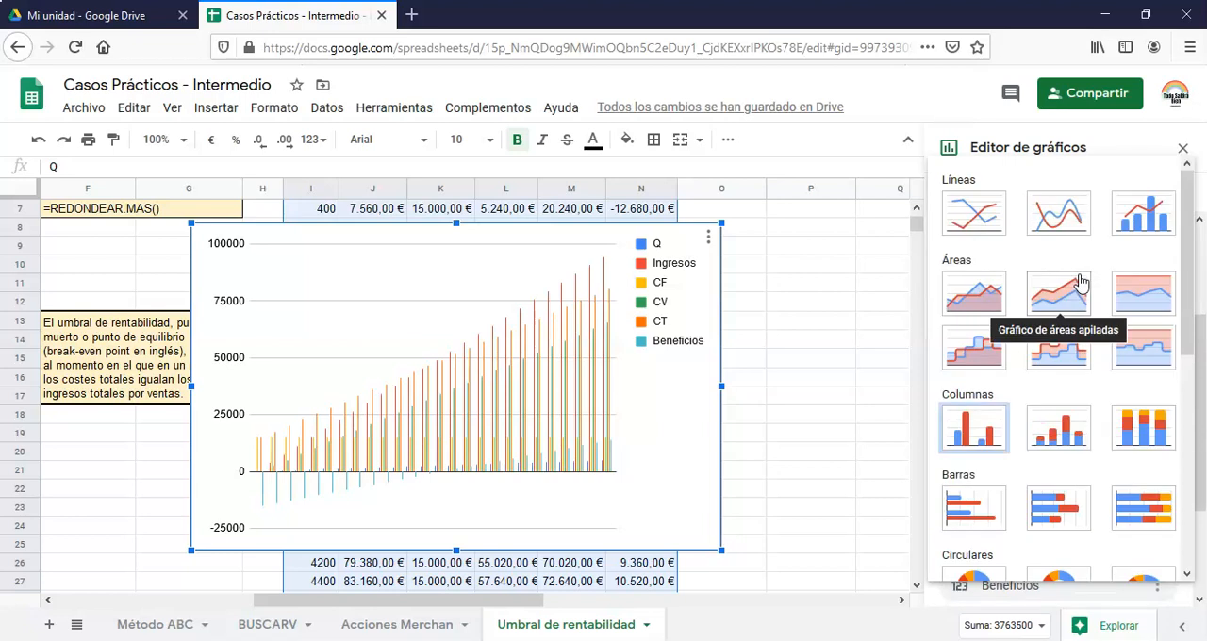
{"action": "left_click", "coordinate": [977, 200]}
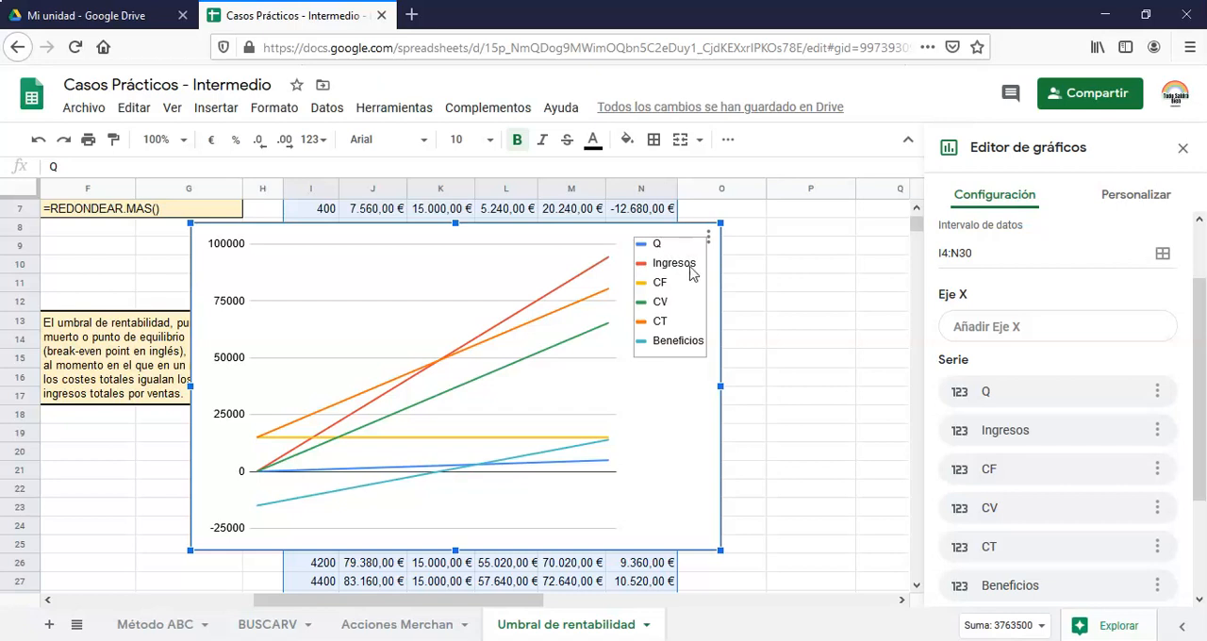
Remove the Q series from the chart, inspect the remaining lines, and remove the Beneficios series too
{"action": "left_click", "coordinate": [1158, 394]}
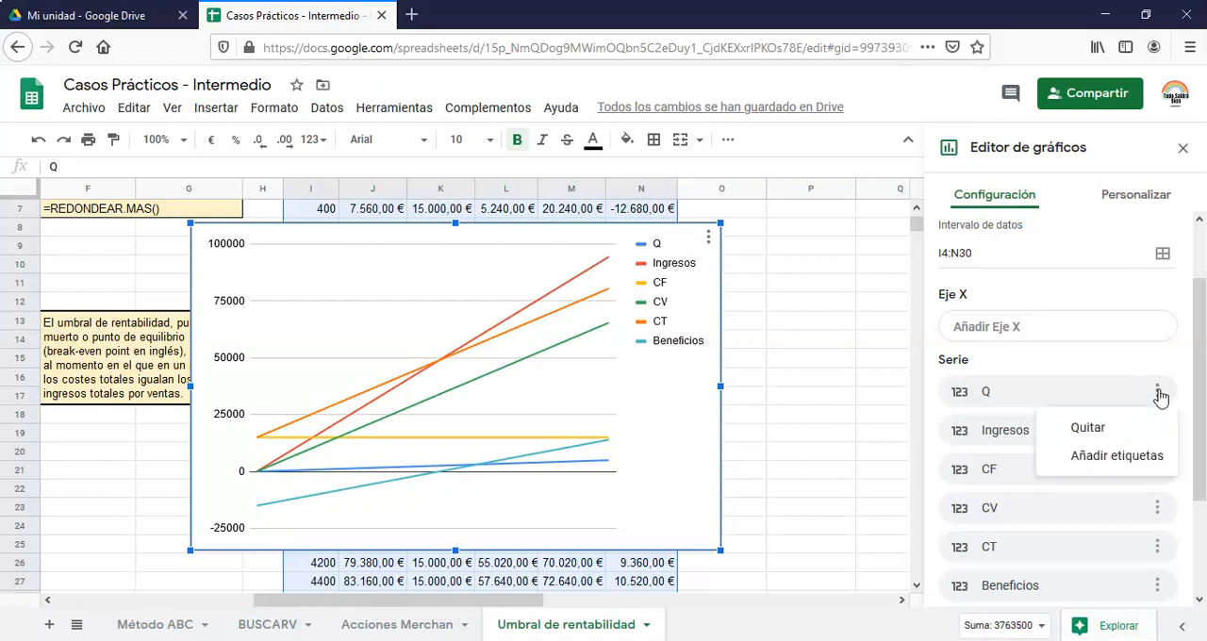
{"action": "left_click", "coordinate": [1088, 428]}
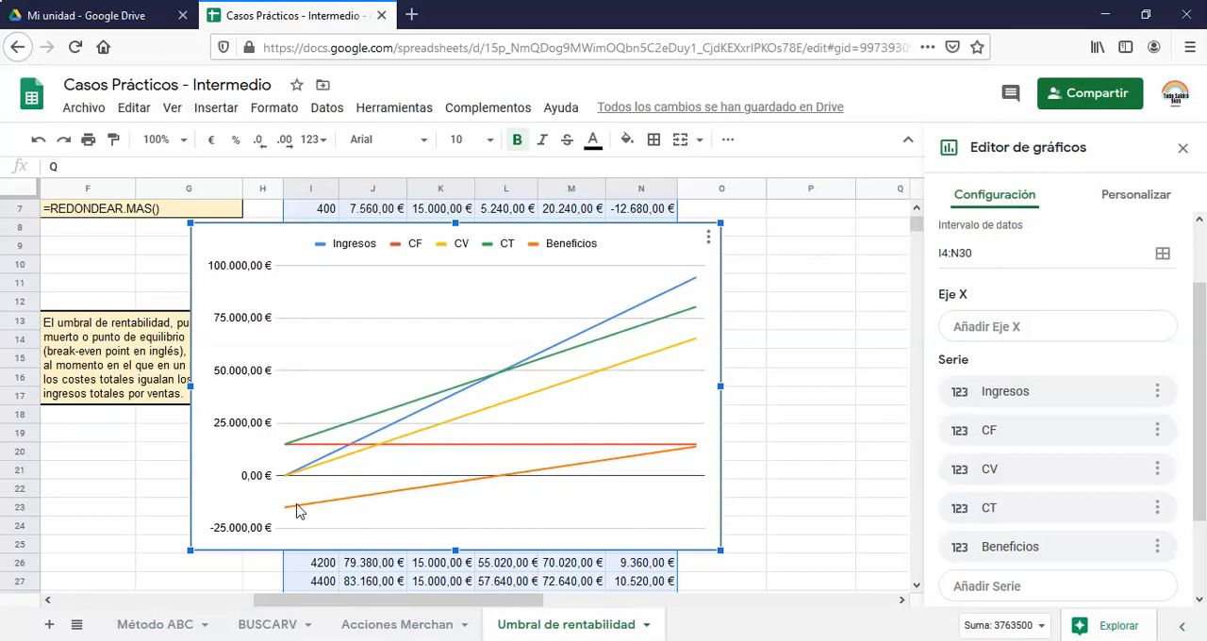
{"action": "left_click", "coordinate": [323, 512]}
{"action": "left_click", "coordinate": [387, 507]}
{"action": "left_click", "coordinate": [535, 480]}
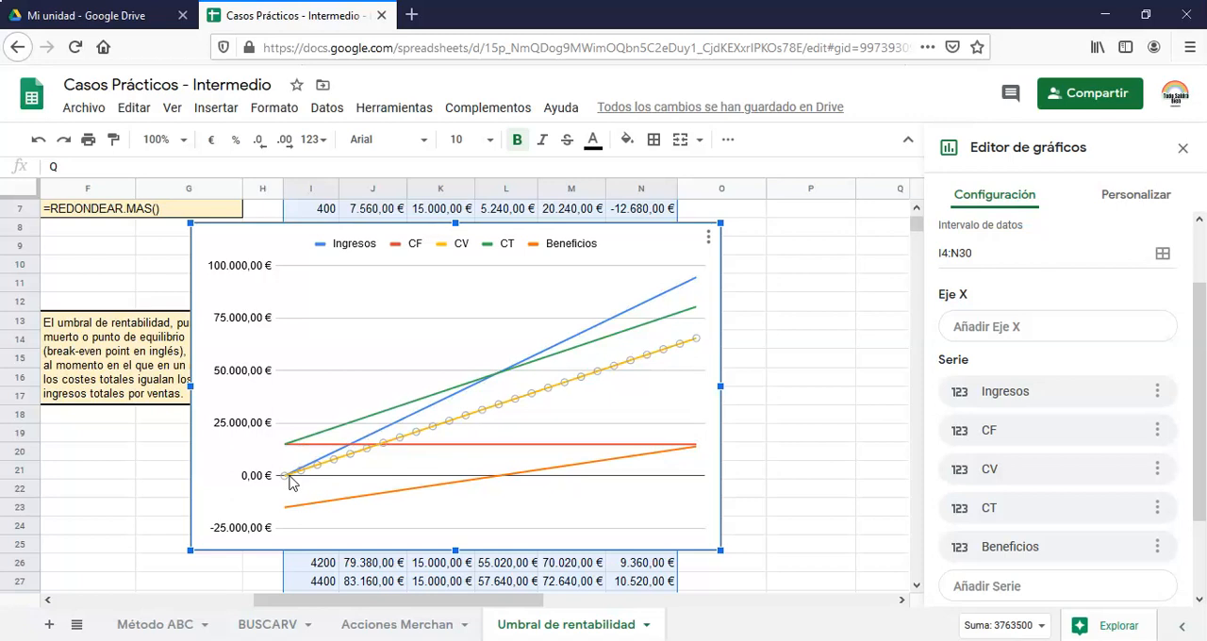
{"action": "left_click", "coordinate": [689, 346]}
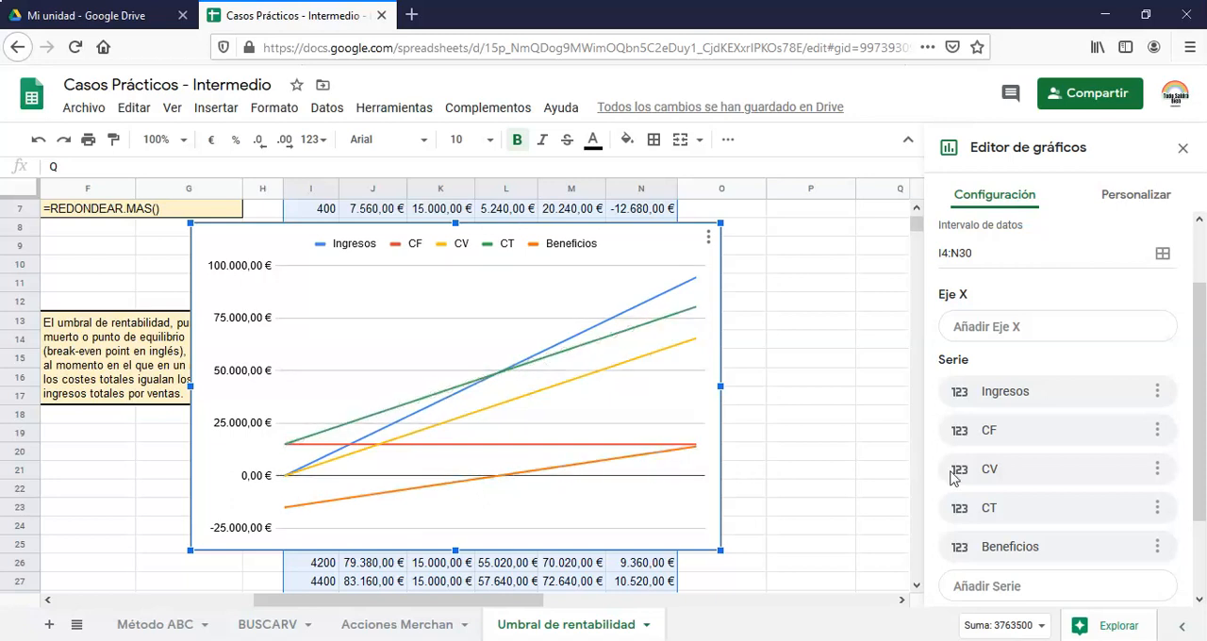
{"action": "left_click", "coordinate": [1157, 548]}
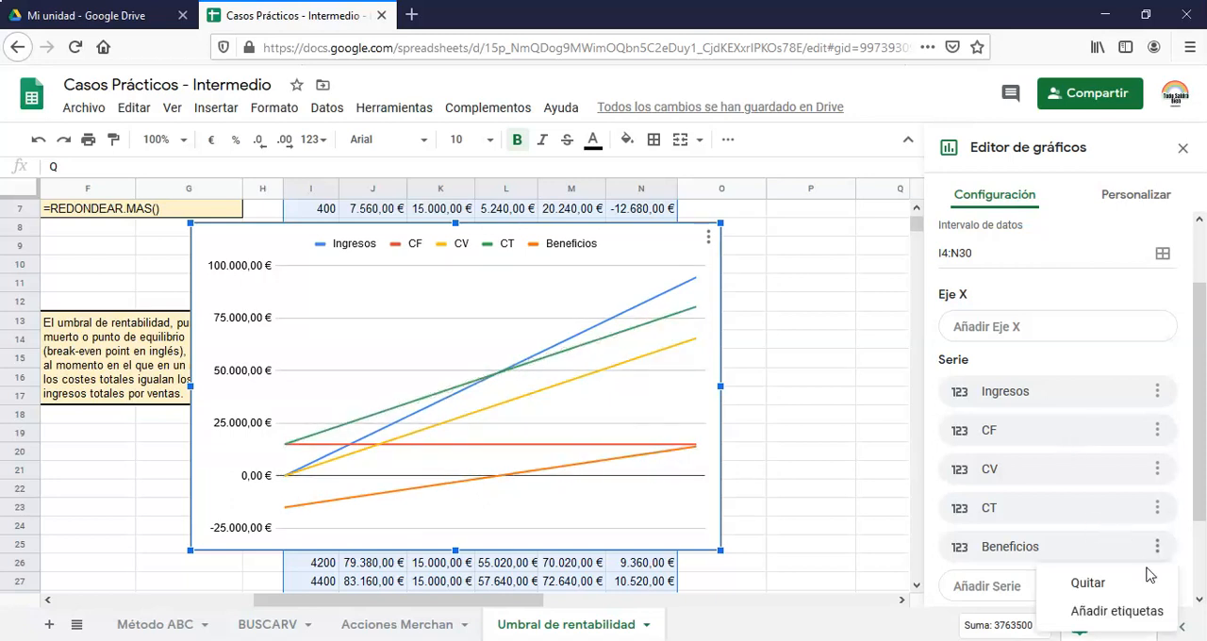
{"action": "left_click", "coordinate": [1088, 584]}
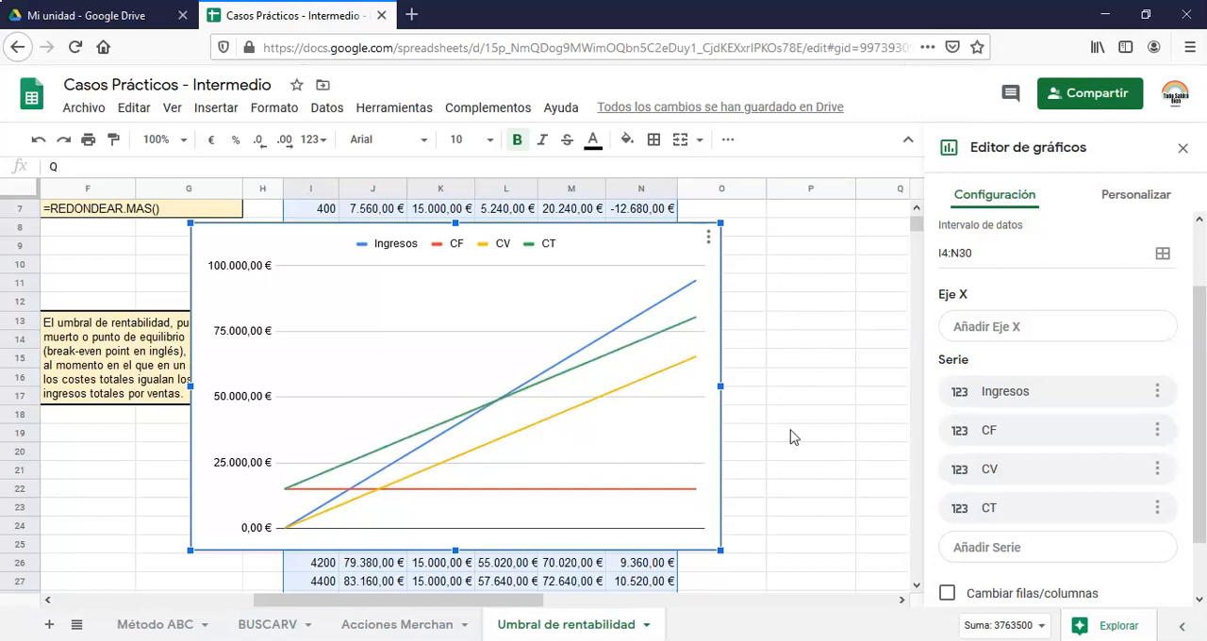
Set Q as the line chart's X axis
{"action": "left_click_drag", "start_coordinate": [1204, 314], "coordinate": [1205, 374]}
{"action": "left_click", "coordinate": [1016, 280]}
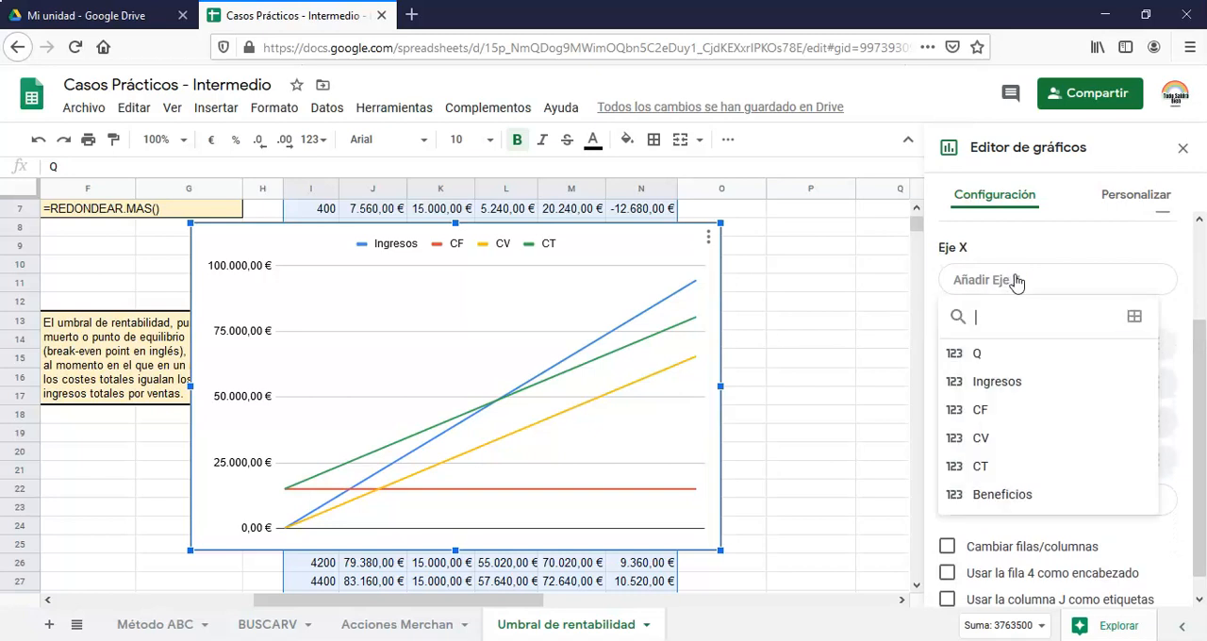
{"action": "left_click", "coordinate": [1004, 356]}
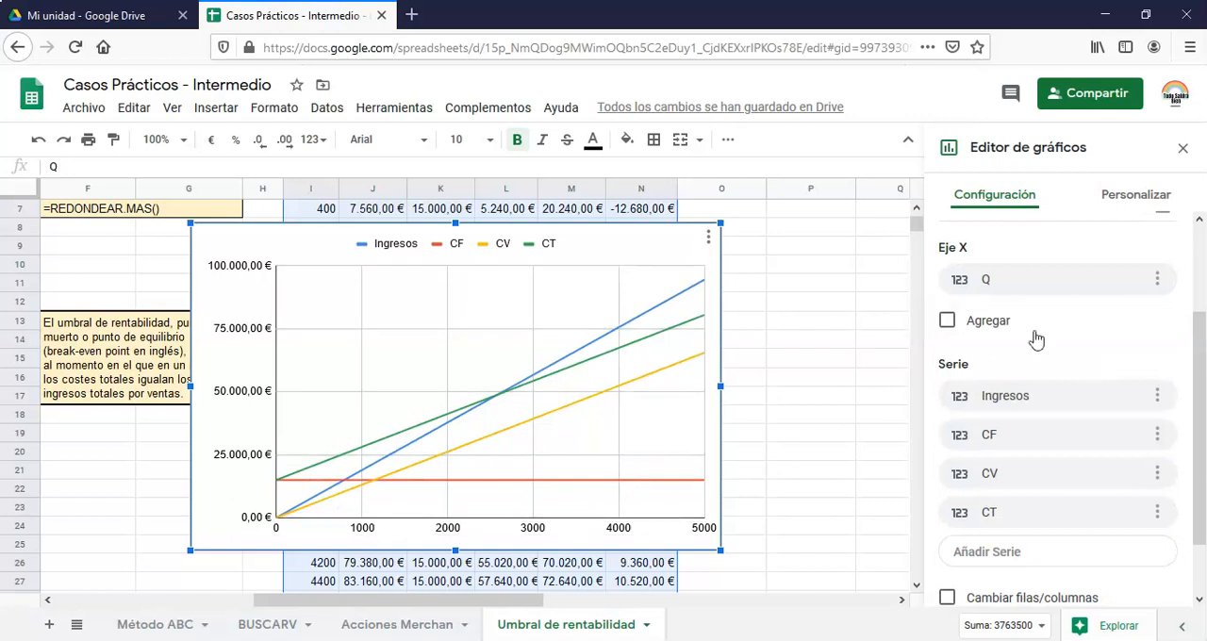
Examine the chart's X axis setup and its series and horizontal axis customization options, including label slant
{"action": "left_click", "coordinate": [1157, 283]}
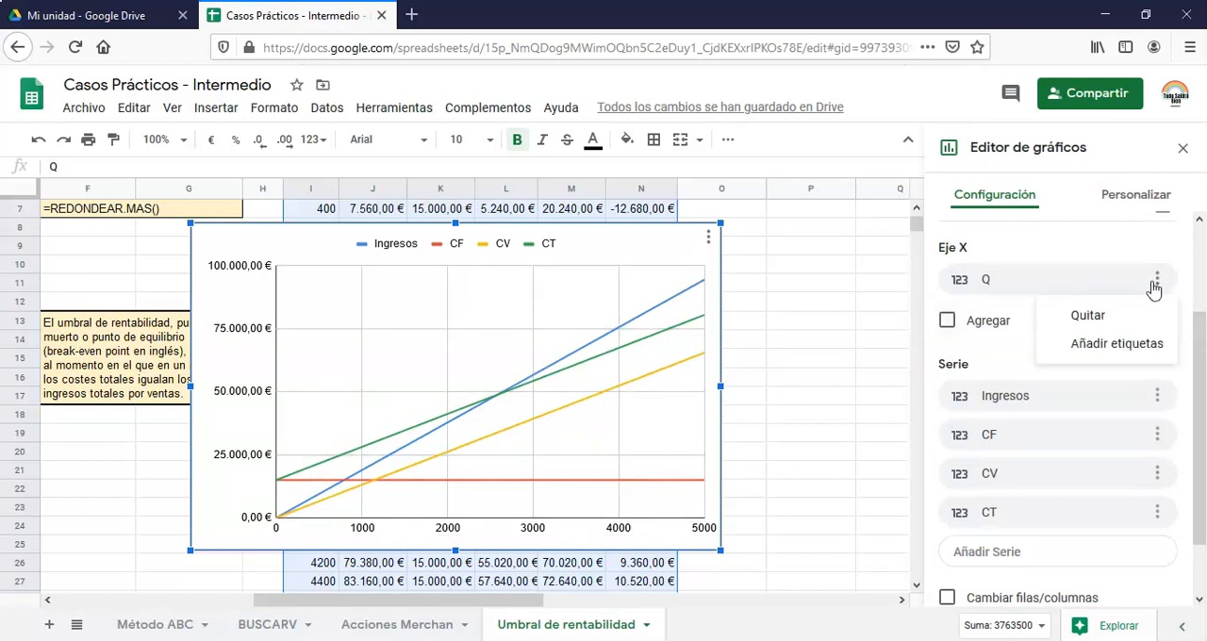
{"action": "scroll", "coordinate": [1016, 382], "scroll_direction": "down", "scroll_amount": 2}
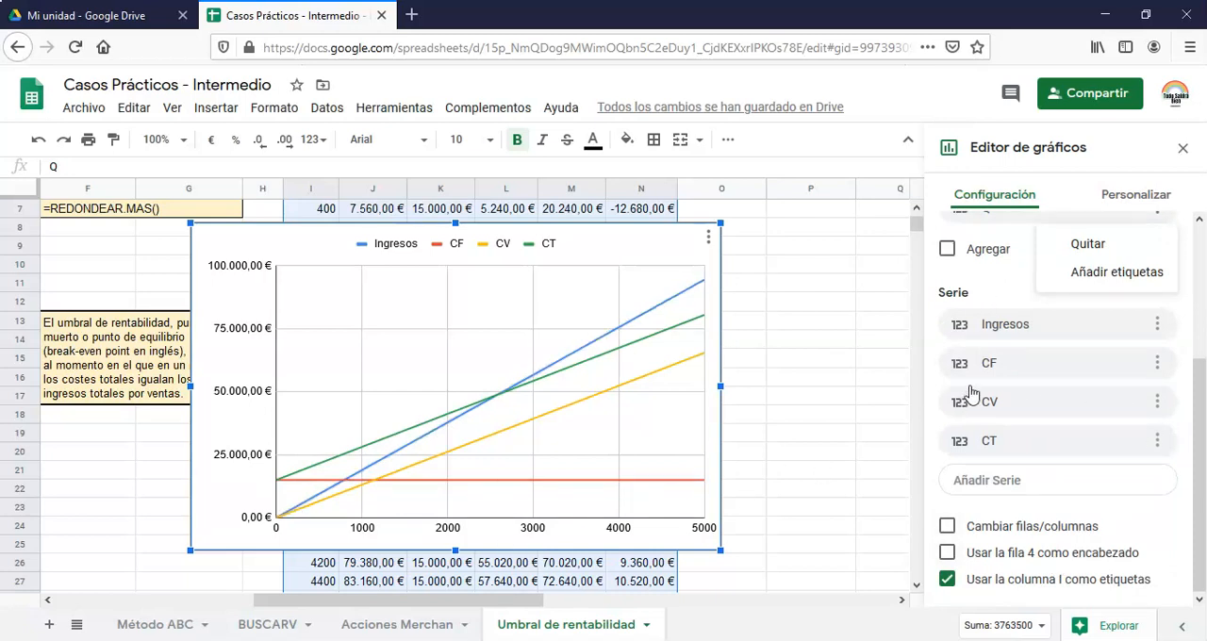
{"action": "scroll", "coordinate": [1056, 425], "scroll_direction": "up", "scroll_amount": 3}
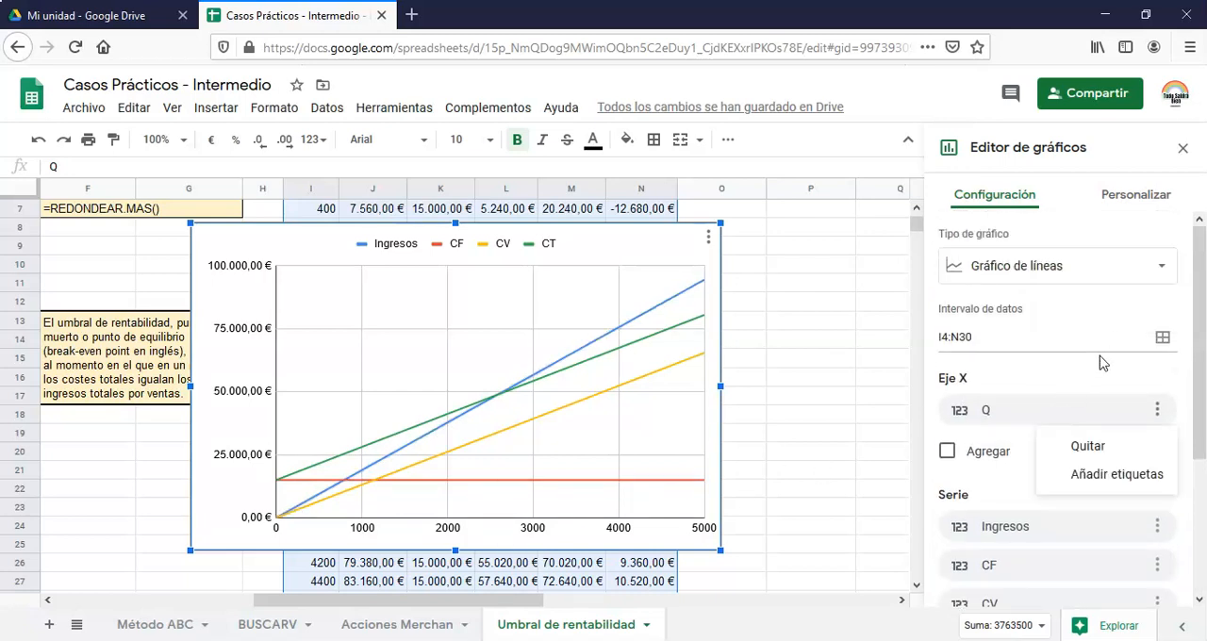
{"action": "scroll", "coordinate": [1105, 387], "scroll_direction": "down", "scroll_amount": 2}
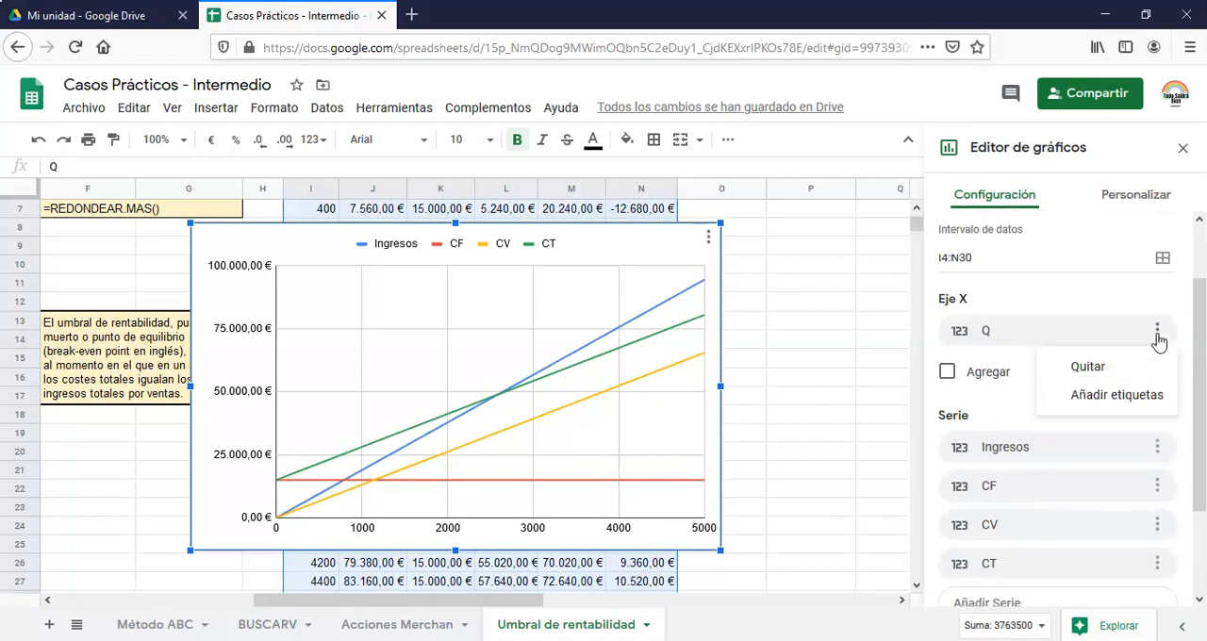
{"action": "left_click", "coordinate": [1150, 199]}
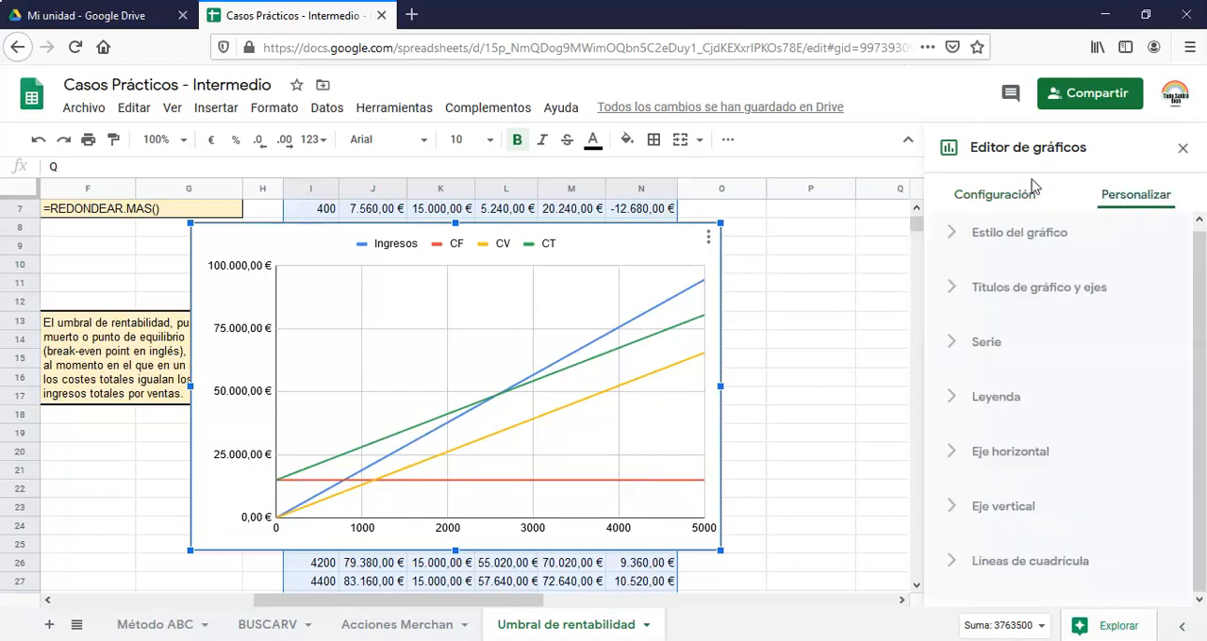
{"action": "left_click", "coordinate": [981, 341]}
{"action": "scroll", "coordinate": [1038, 344], "scroll_direction": "down", "scroll_amount": 3}
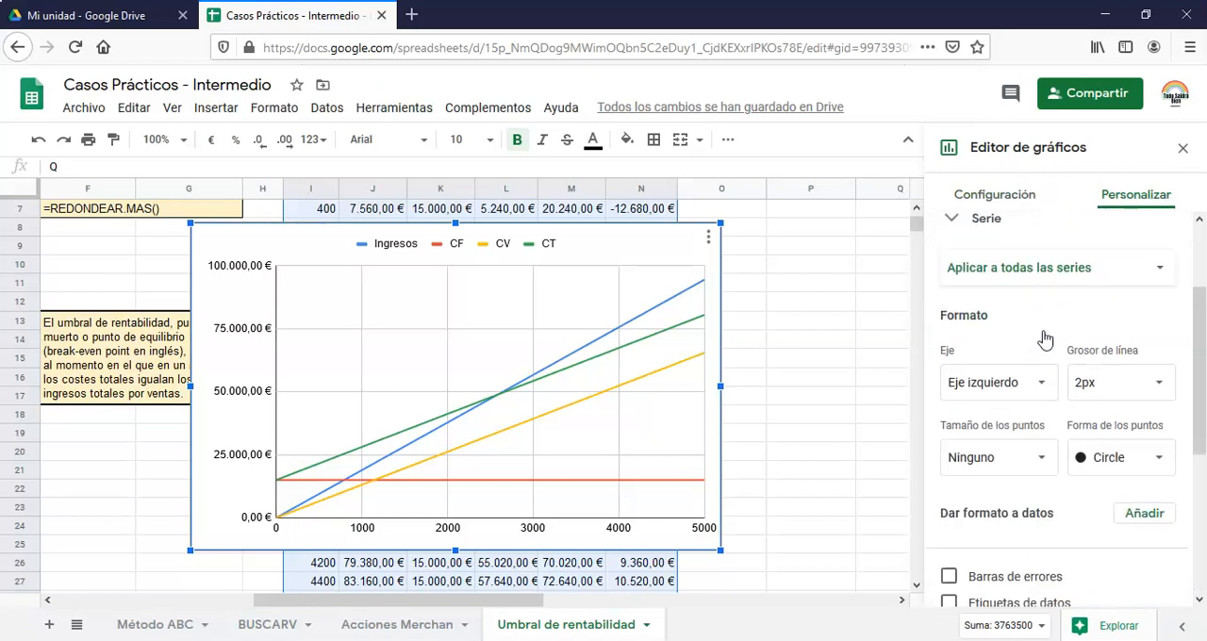
{"action": "scroll", "coordinate": [1127, 345], "scroll_direction": "down", "scroll_amount": 3}
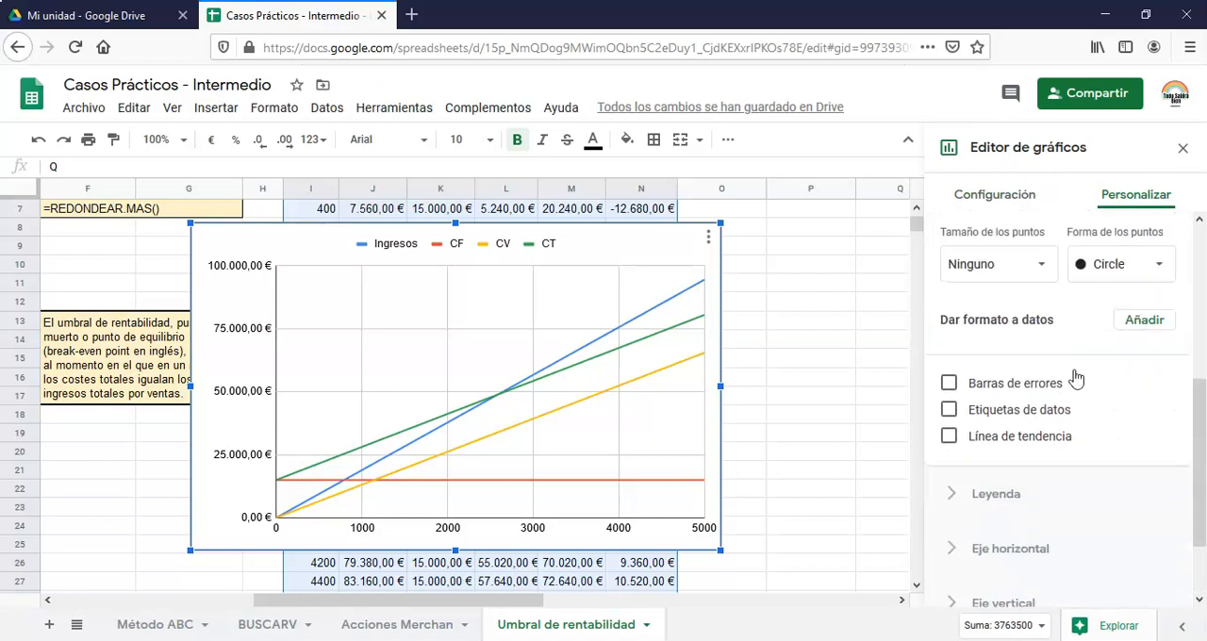
{"action": "scroll", "coordinate": [1078, 374], "scroll_direction": "up", "scroll_amount": 3}
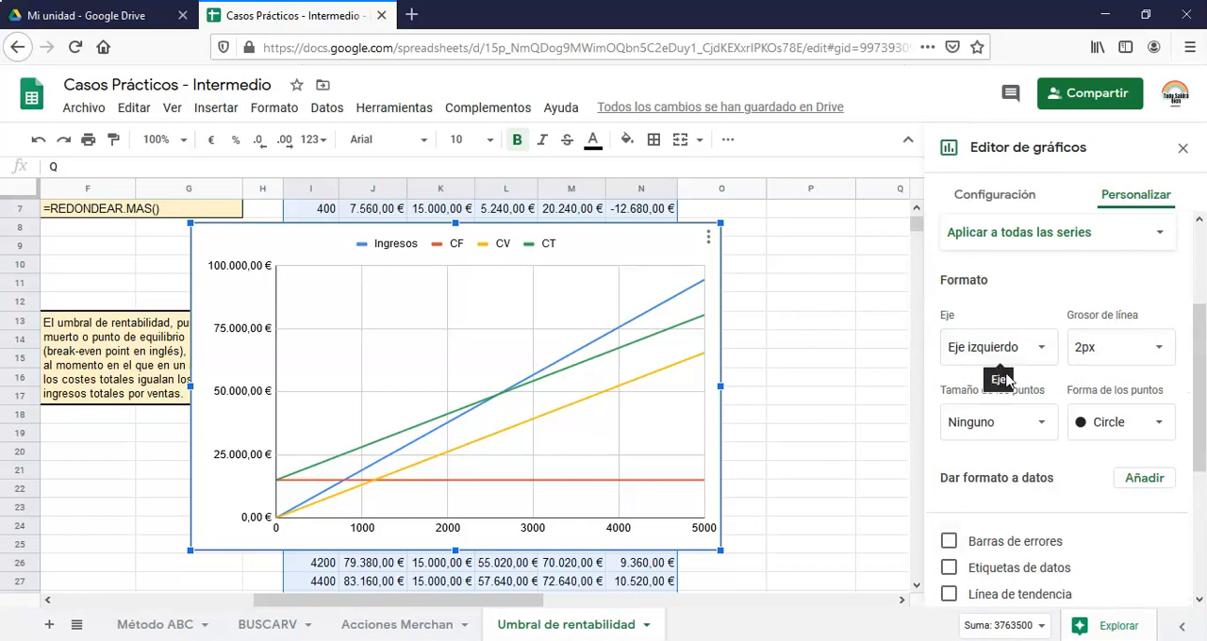
{"action": "scroll", "coordinate": [1082, 484], "scroll_direction": "down", "scroll_amount": 1}
{"action": "scroll", "coordinate": [1086, 500], "scroll_direction": "down", "scroll_amount": 5}
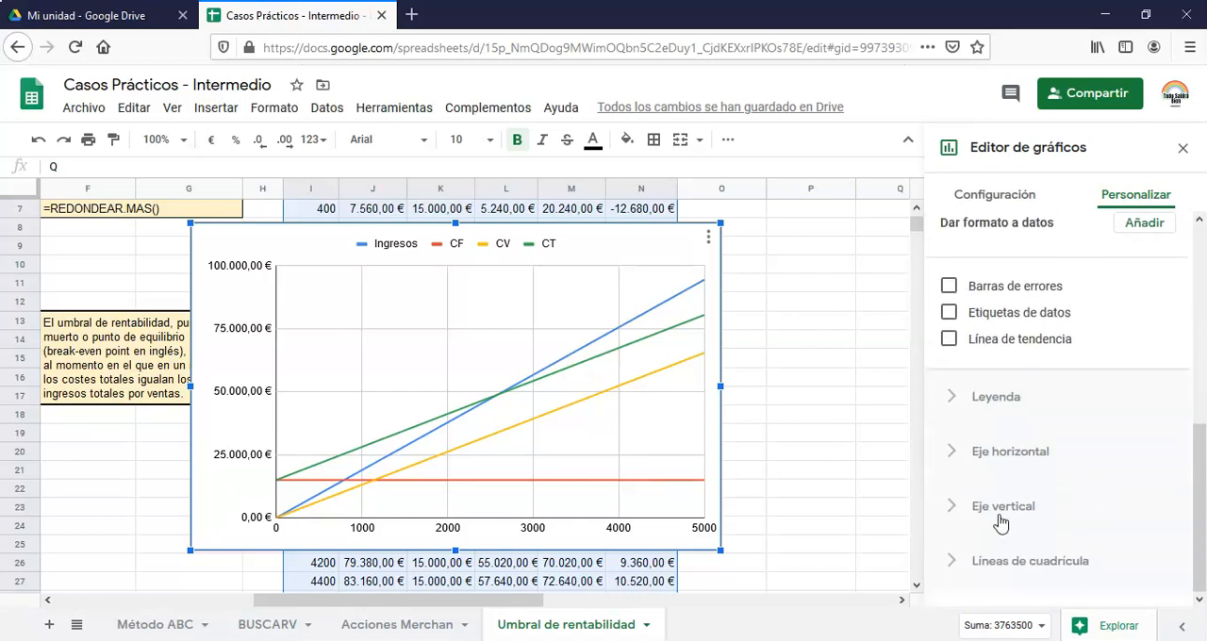
{"action": "left_click", "coordinate": [965, 461]}
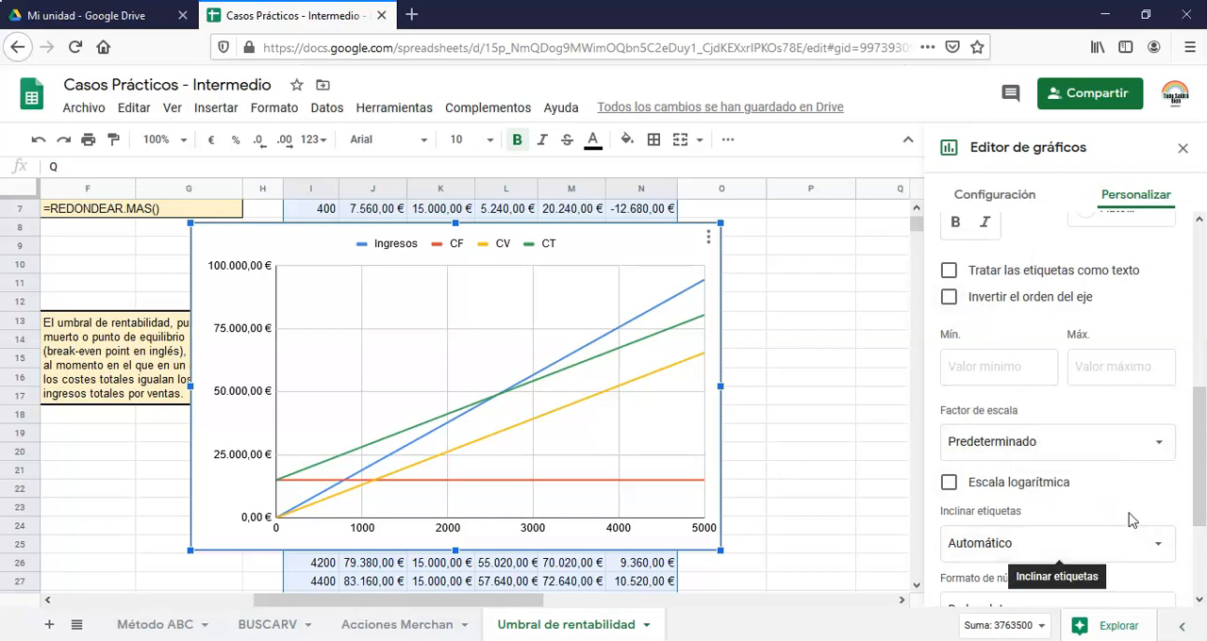
{"action": "scroll", "coordinate": [1127, 519], "scroll_direction": "down", "scroll_amount": 3}
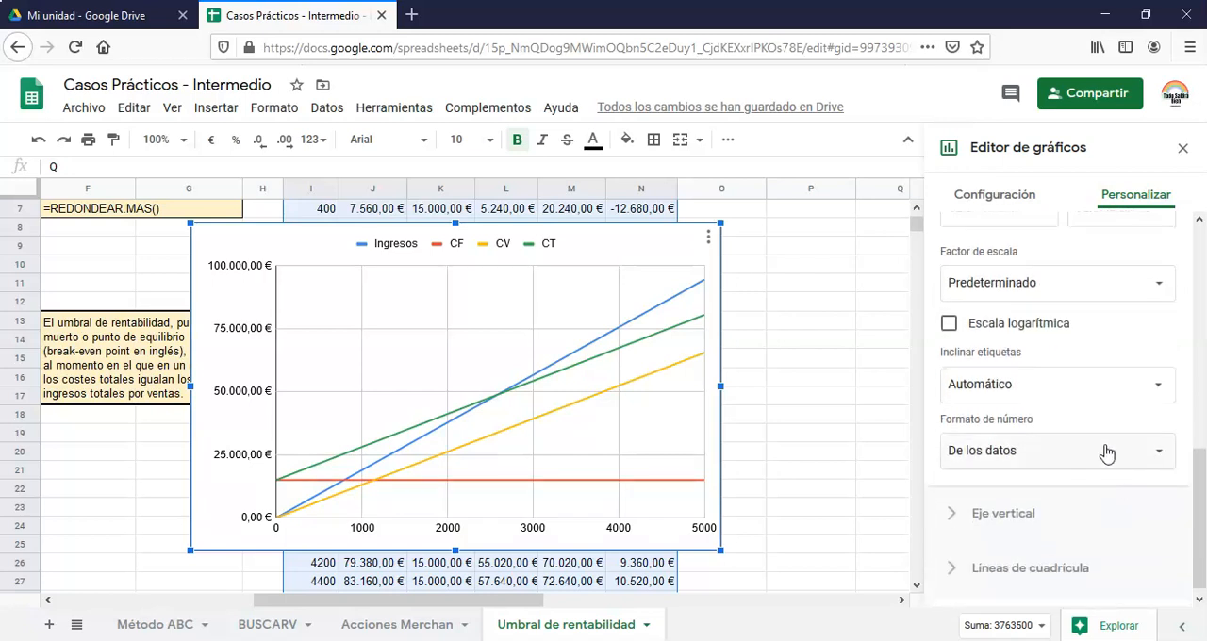
{"action": "left_click", "coordinate": [1088, 384]}
{"action": "scroll", "coordinate": [1147, 453], "scroll_direction": "down", "scroll_amount": 1}
{"action": "left_click", "coordinate": [1150, 528]}
Try 10 major gridlines for the chart's vertical axis and return the count to Automático
{"action": "left_click", "coordinate": [1082, 568]}
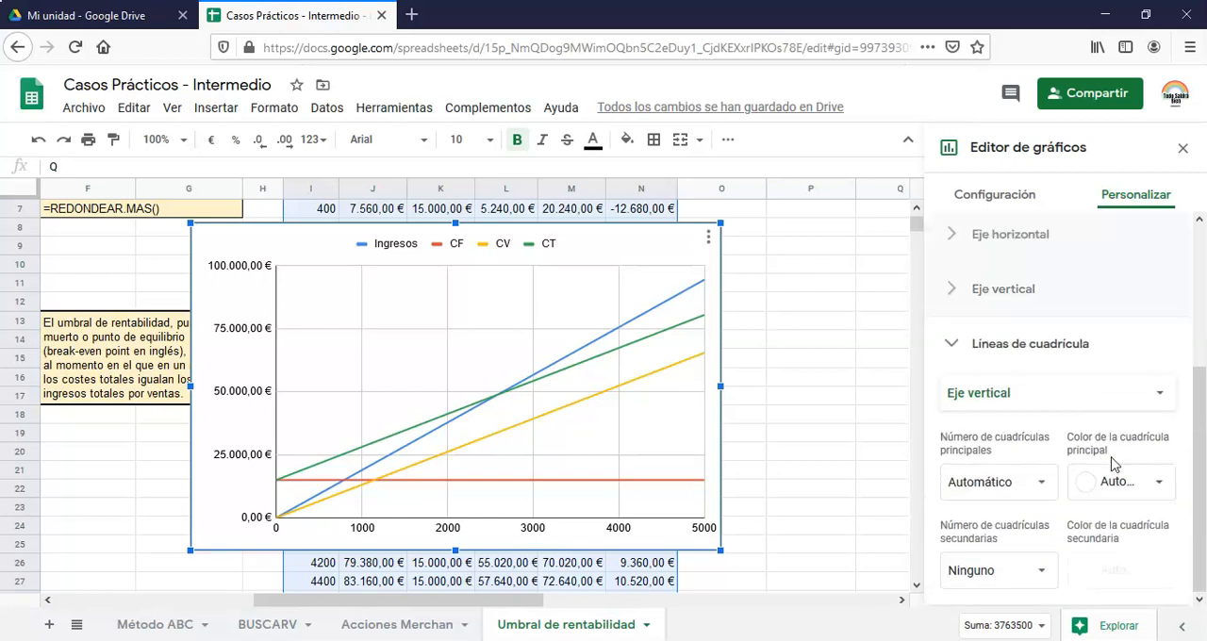
{"action": "left_click", "coordinate": [1032, 487]}
{"action": "left_click", "coordinate": [992, 449]}
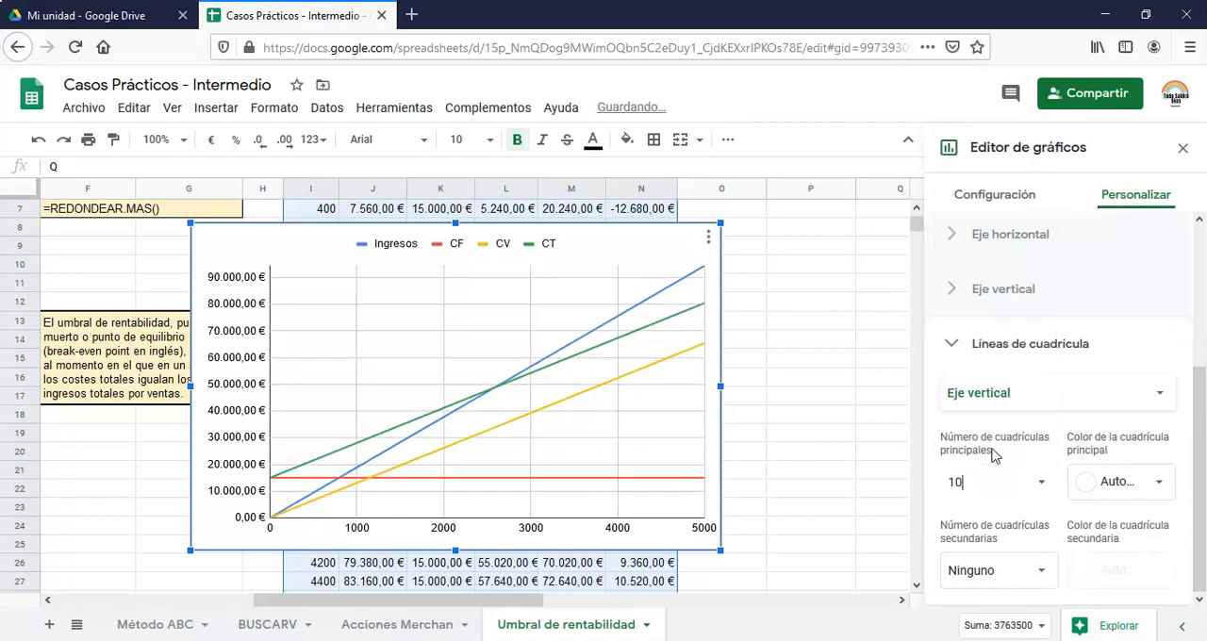
{"action": "left_click", "coordinate": [1007, 481]}
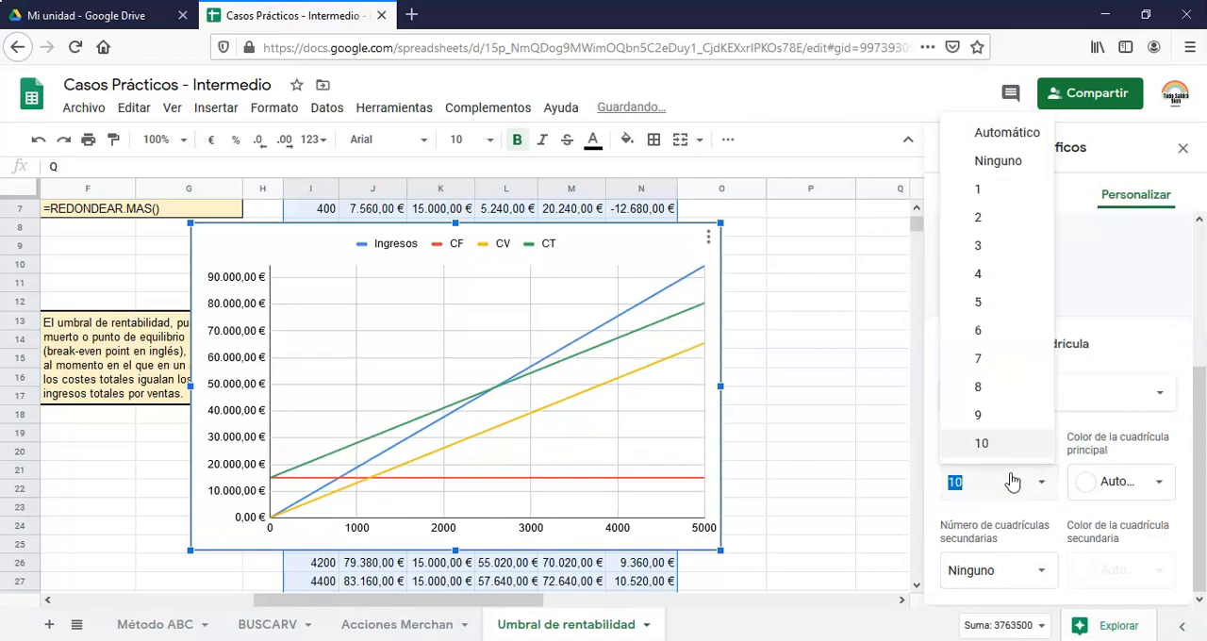
{"action": "left_click", "coordinate": [1002, 147]}
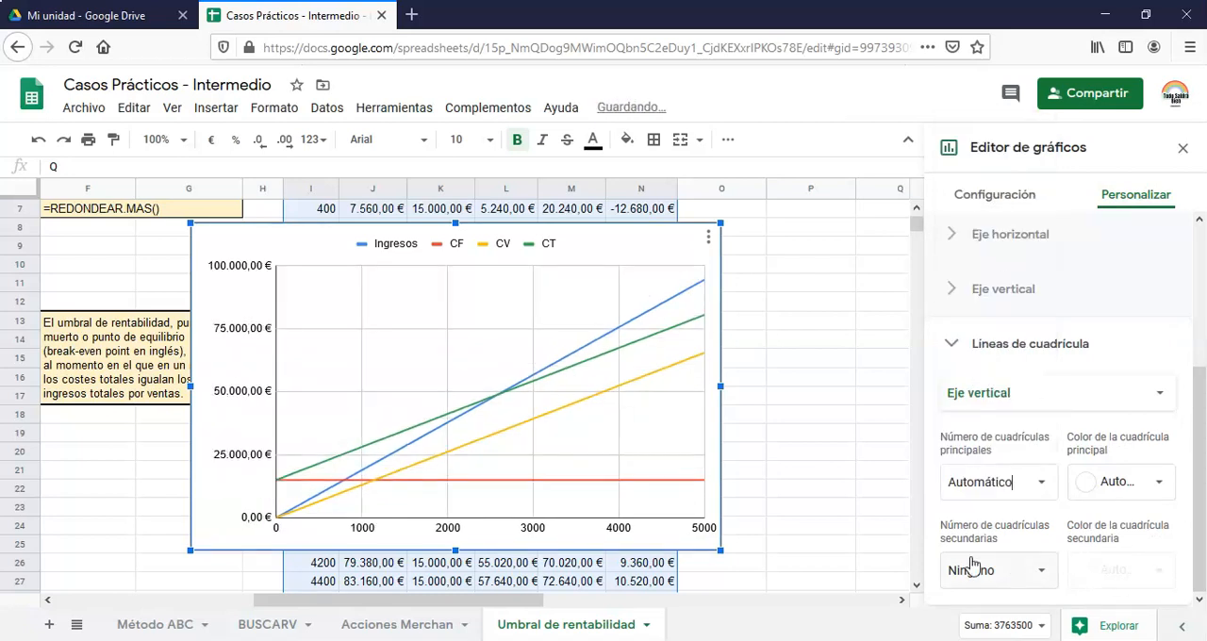
Set the number of minor gridlines for the chart's vertical axis to 10
{"action": "left_click", "coordinate": [1040, 578]}
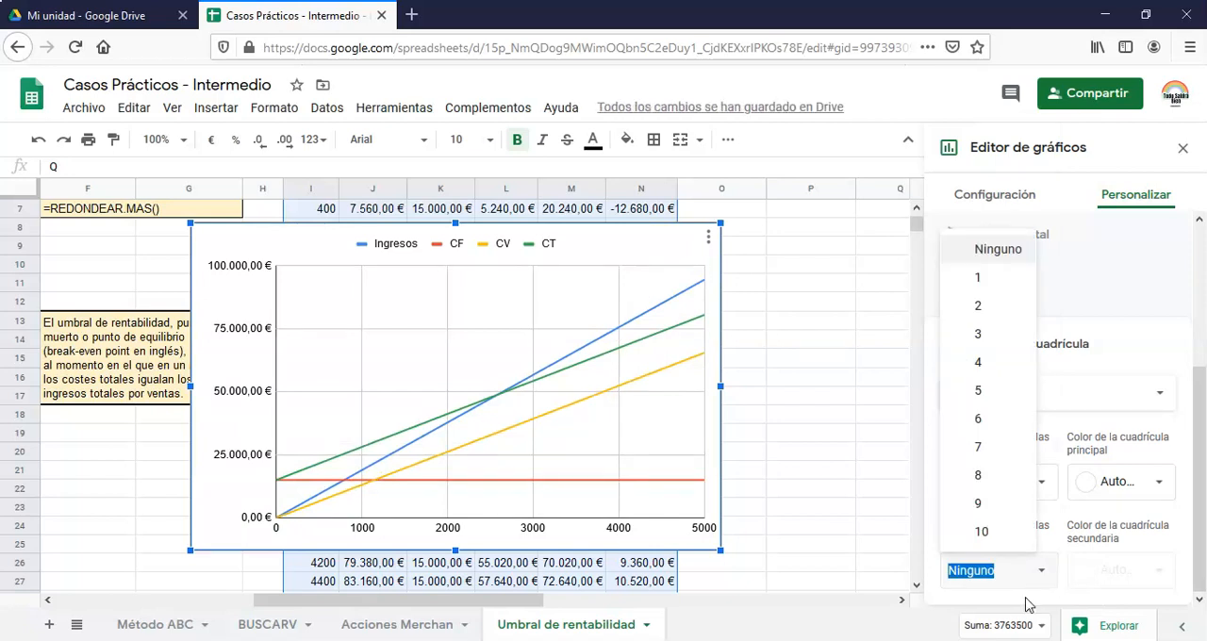
{"action": "left_click", "coordinate": [1009, 531]}
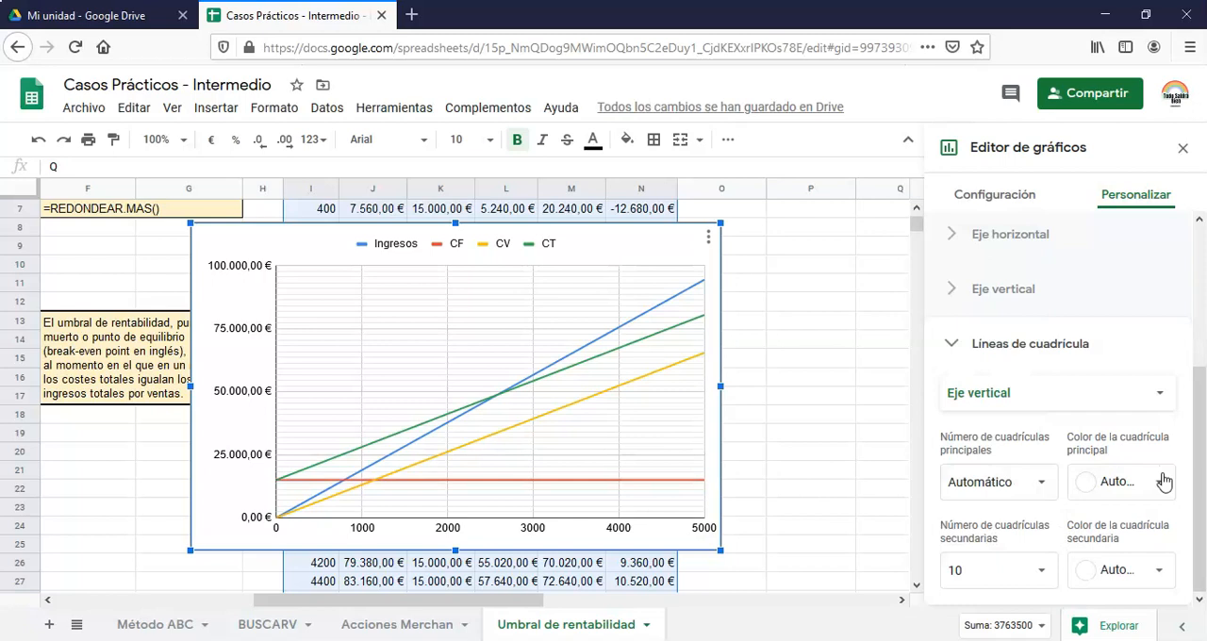
Review the horizontal axis options, set 10 minor gridlines for the chart's horizontal axis, and close the chart editor
{"action": "left_click_drag", "start_coordinate": [1201, 526], "coordinate": [1203, 564]}
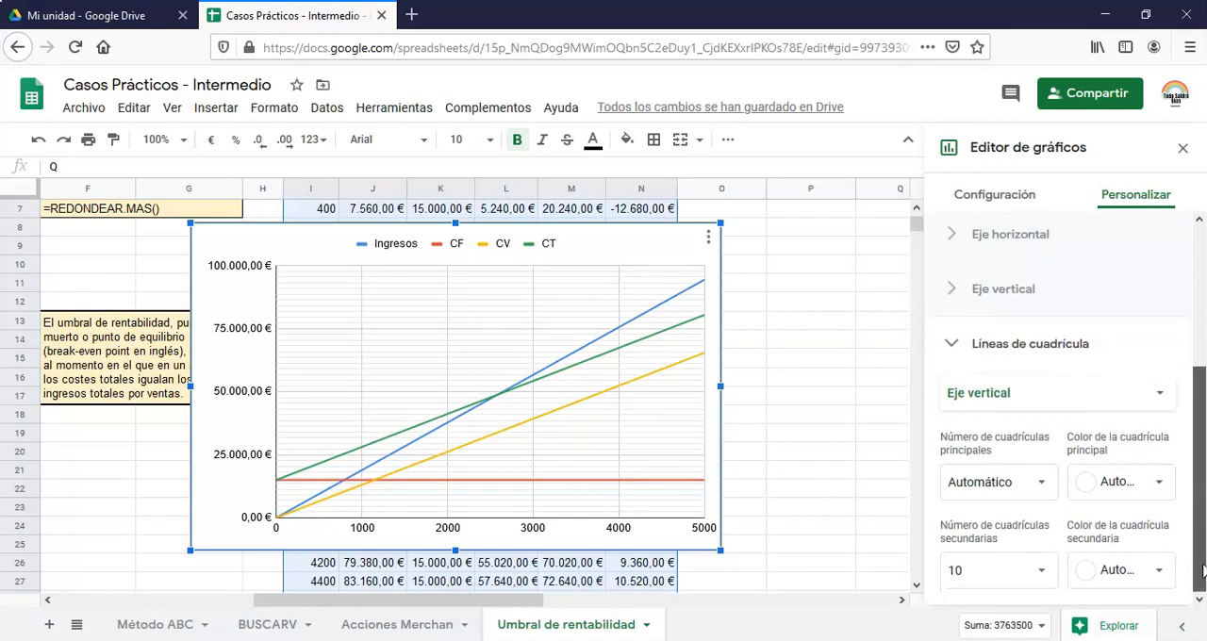
{"action": "left_click", "coordinate": [953, 237]}
{"action": "scroll", "coordinate": [1103, 412], "scroll_direction": "down", "scroll_amount": 1}
{"action": "scroll", "coordinate": [1103, 412], "scroll_direction": "down", "scroll_amount": 5}
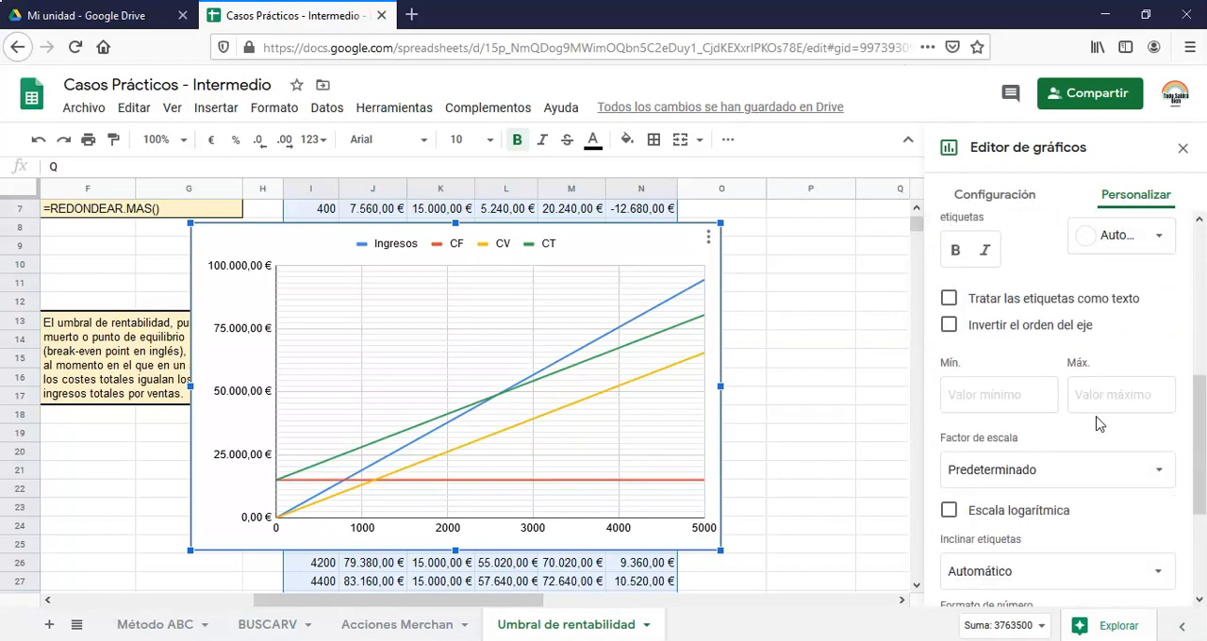
{"action": "scroll", "coordinate": [1106, 410], "scroll_direction": "down", "scroll_amount": 1}
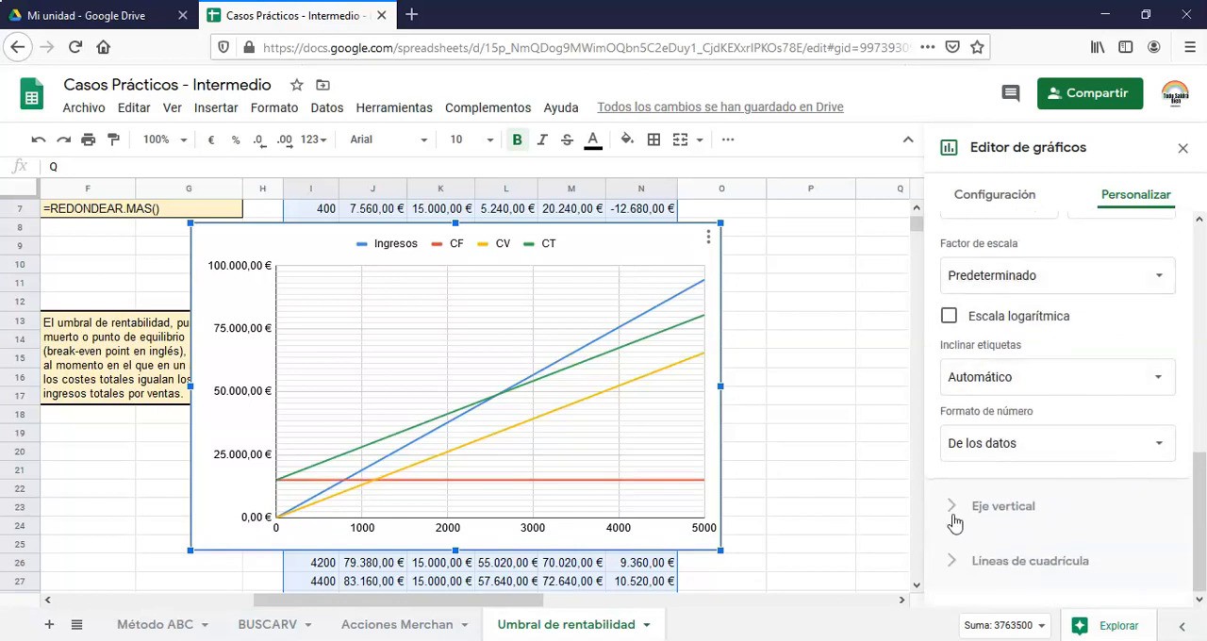
{"action": "left_click", "coordinate": [950, 564]}
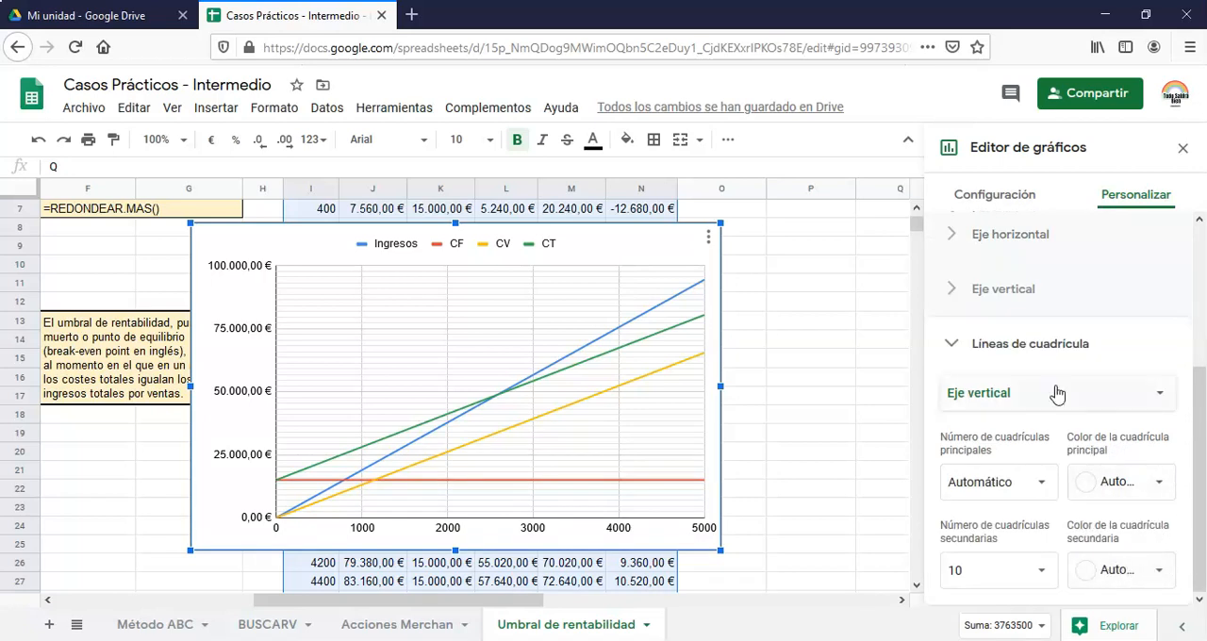
{"action": "left_click", "coordinate": [1162, 404]}
{"action": "left_click", "coordinate": [1033, 371]}
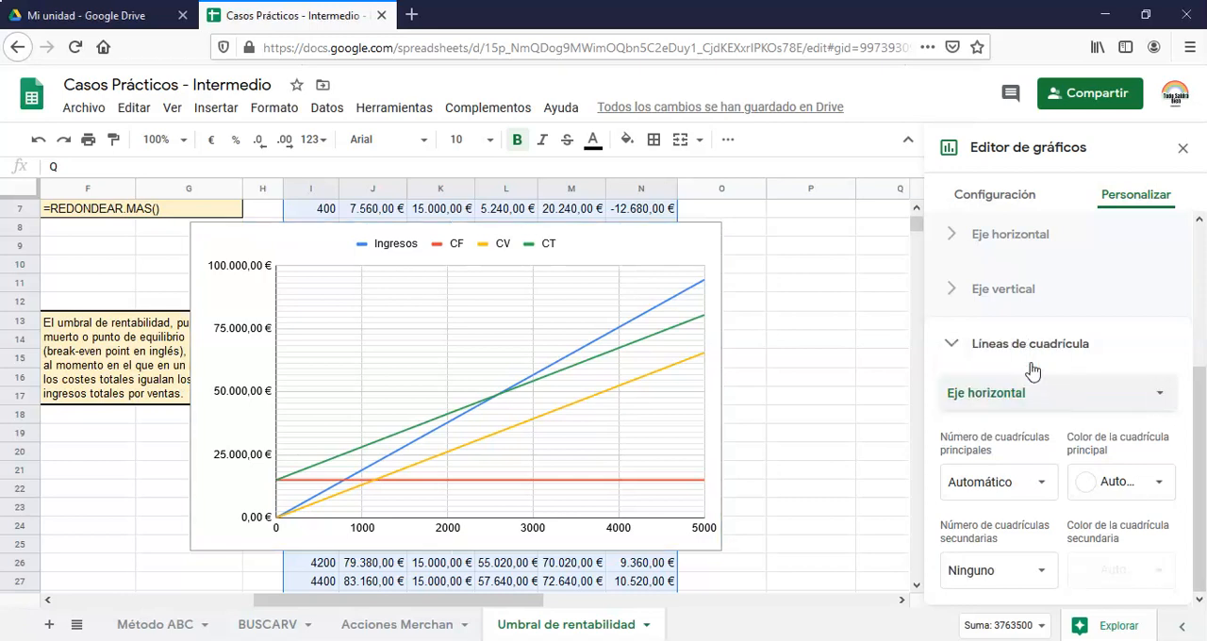
{"action": "left_click", "coordinate": [1038, 580]}
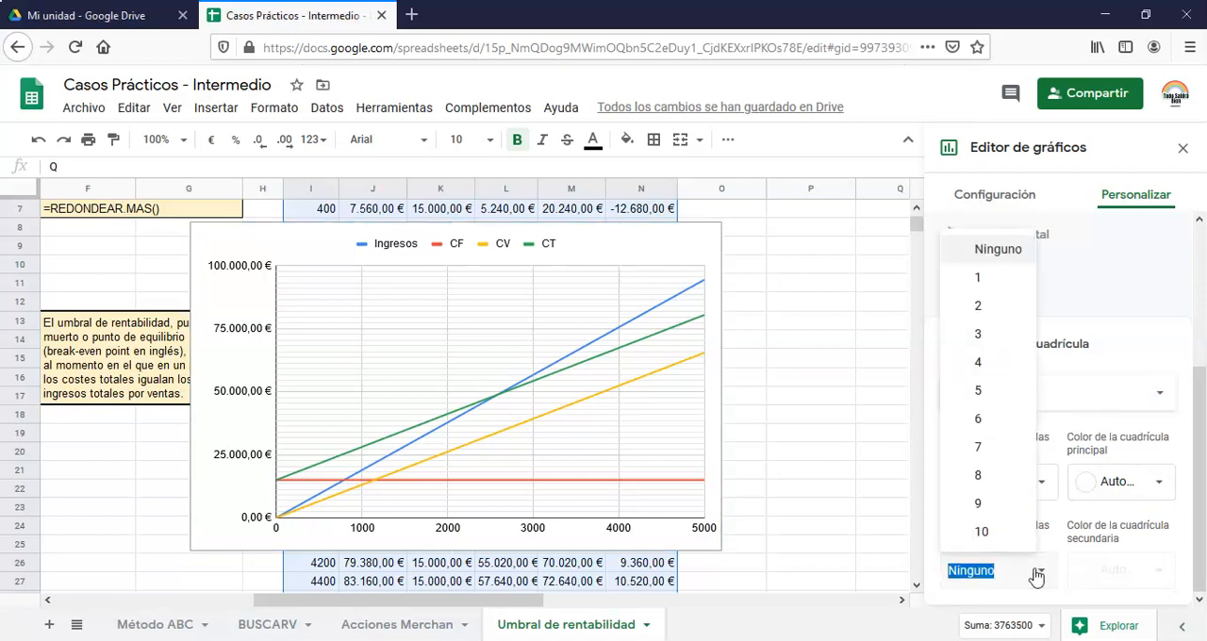
{"action": "left_click", "coordinate": [992, 534]}
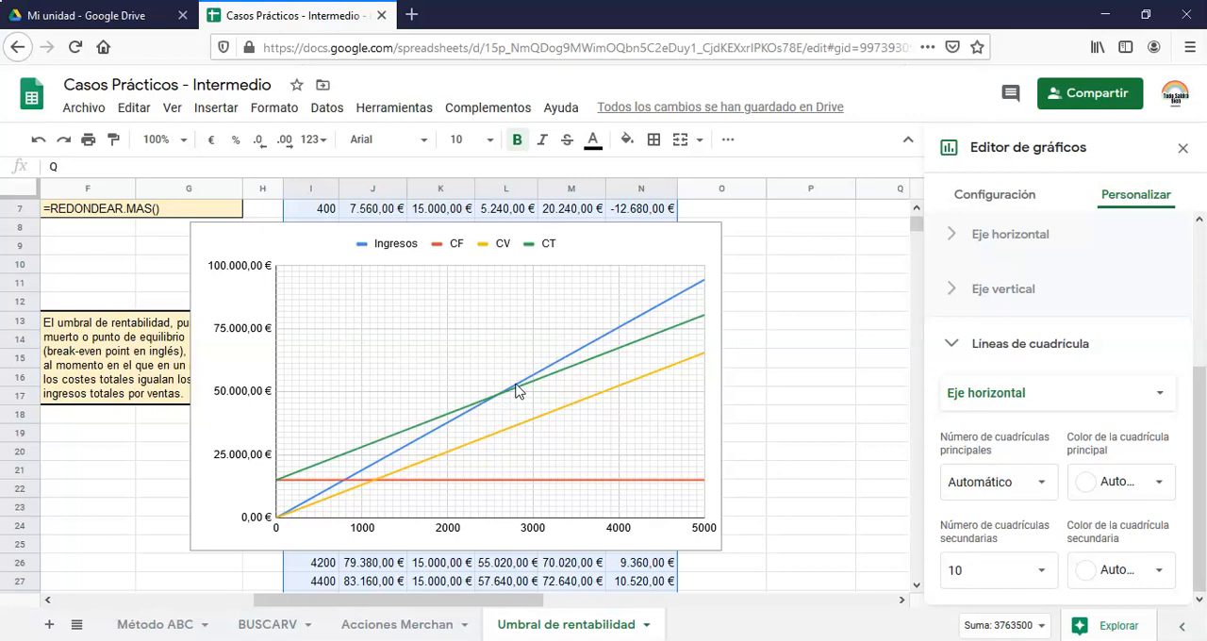
{"action": "left_click", "coordinate": [1183, 148]}
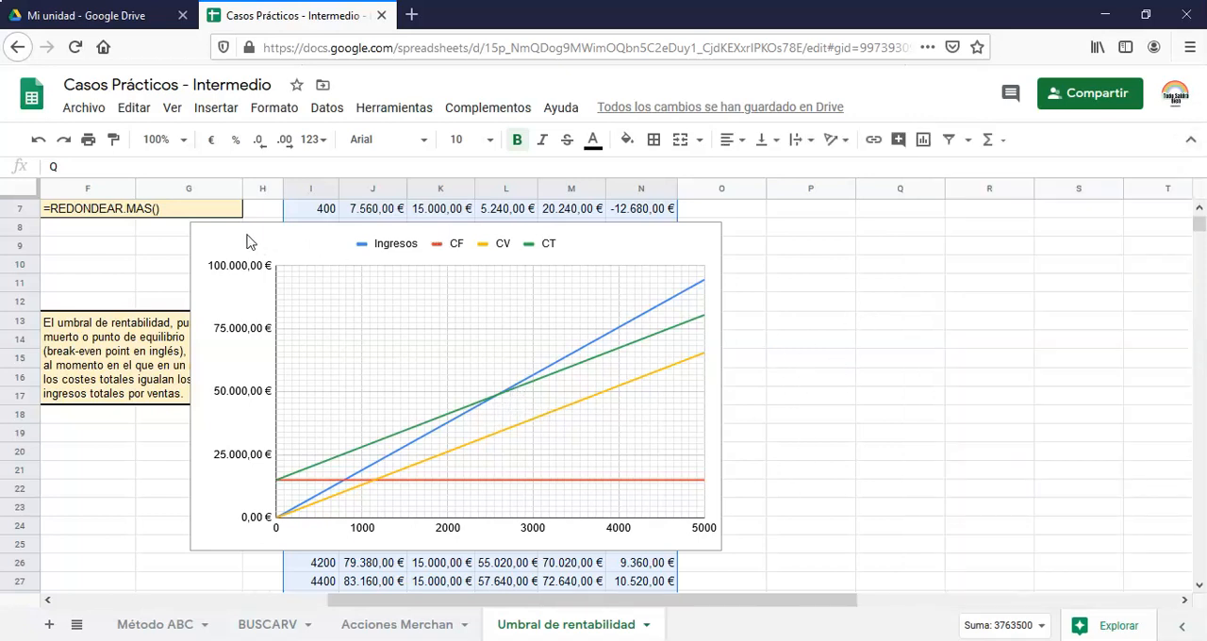
Move the chart off the data to the empty area from column O, aligning its upper edge with the table's header row
{"action": "left_click", "coordinate": [376, 241]}
{"action": "left_click_drag", "start_coordinate": [370, 231], "coordinate": [885, 248]}
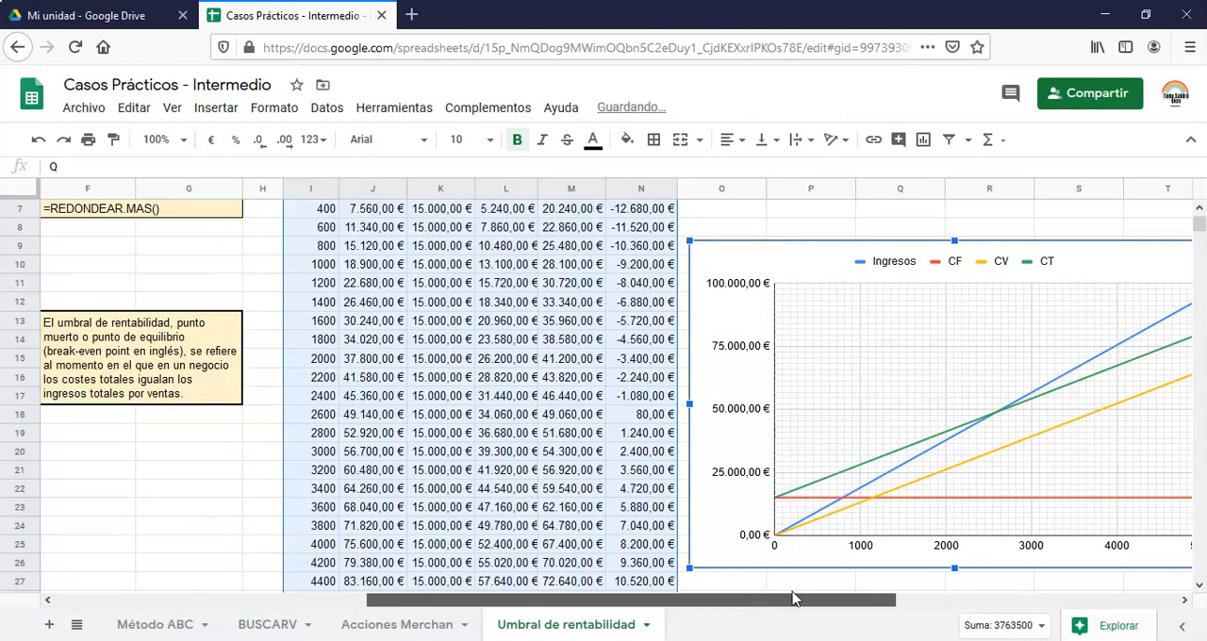
{"action": "left_click_drag", "start_coordinate": [793, 599], "coordinate": [812, 599]}
{"action": "scroll", "coordinate": [452, 400], "scroll_direction": "down", "scroll_amount": 2}
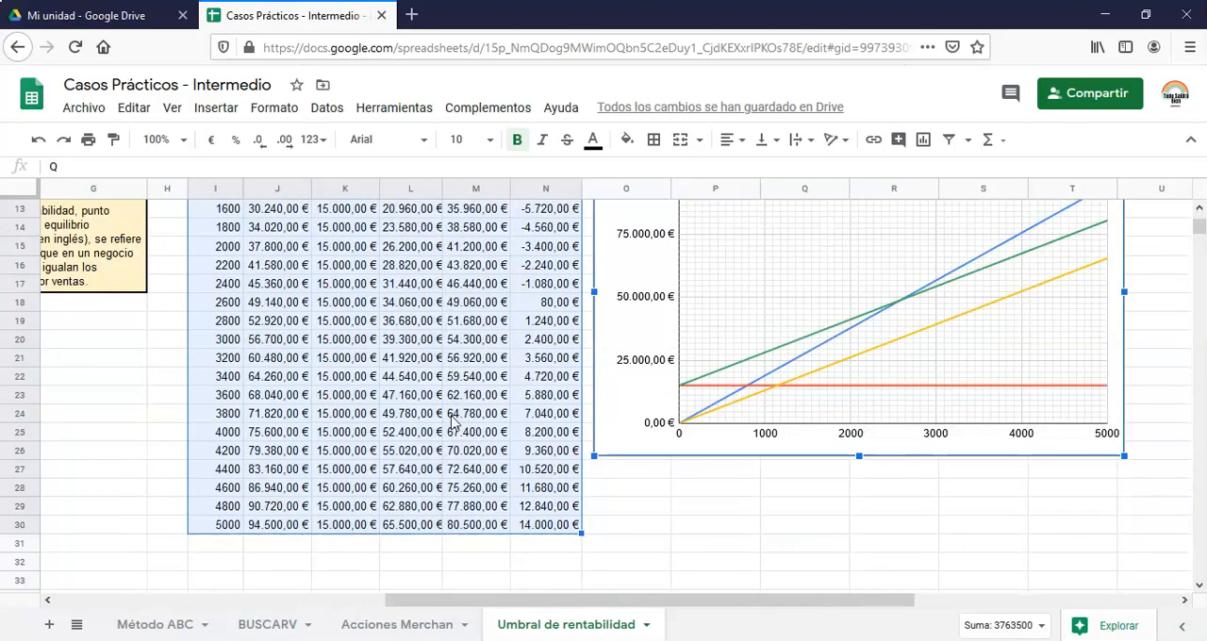
{"action": "scroll", "coordinate": [452, 422], "scroll_direction": "up", "scroll_amount": 4}
{"action": "left_click_drag", "start_coordinate": [727, 378], "coordinate": [732, 273]}
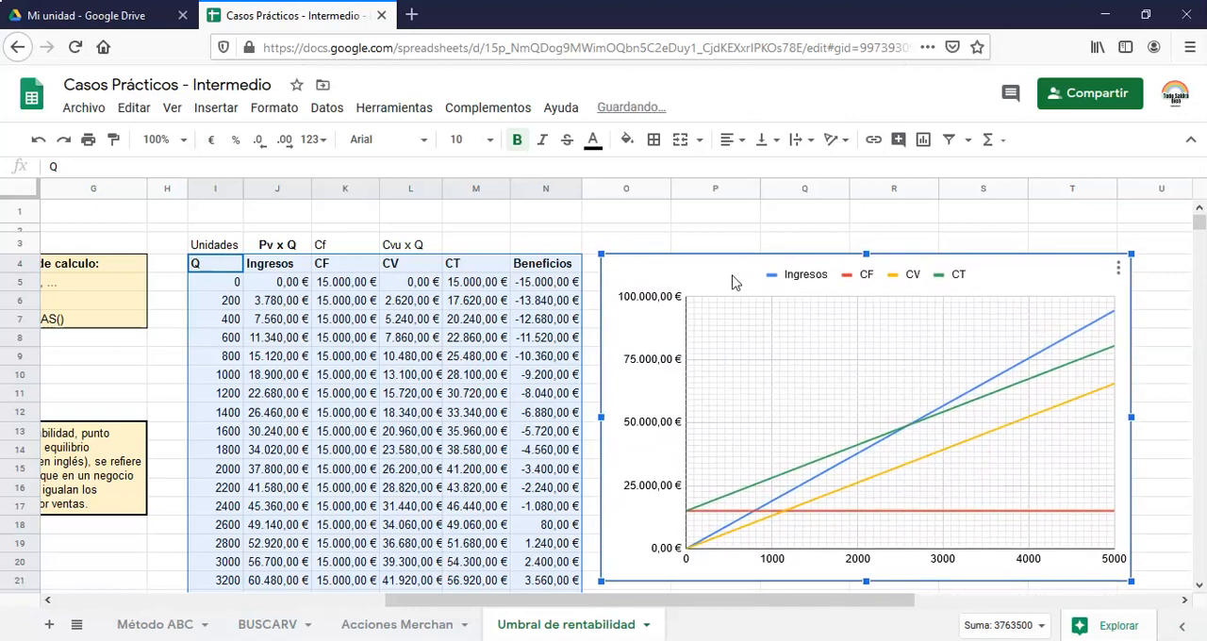
Try a Precio de venta of 25 in cell D12
{"action": "left_click_drag", "start_coordinate": [703, 605], "coordinate": [283, 608]}
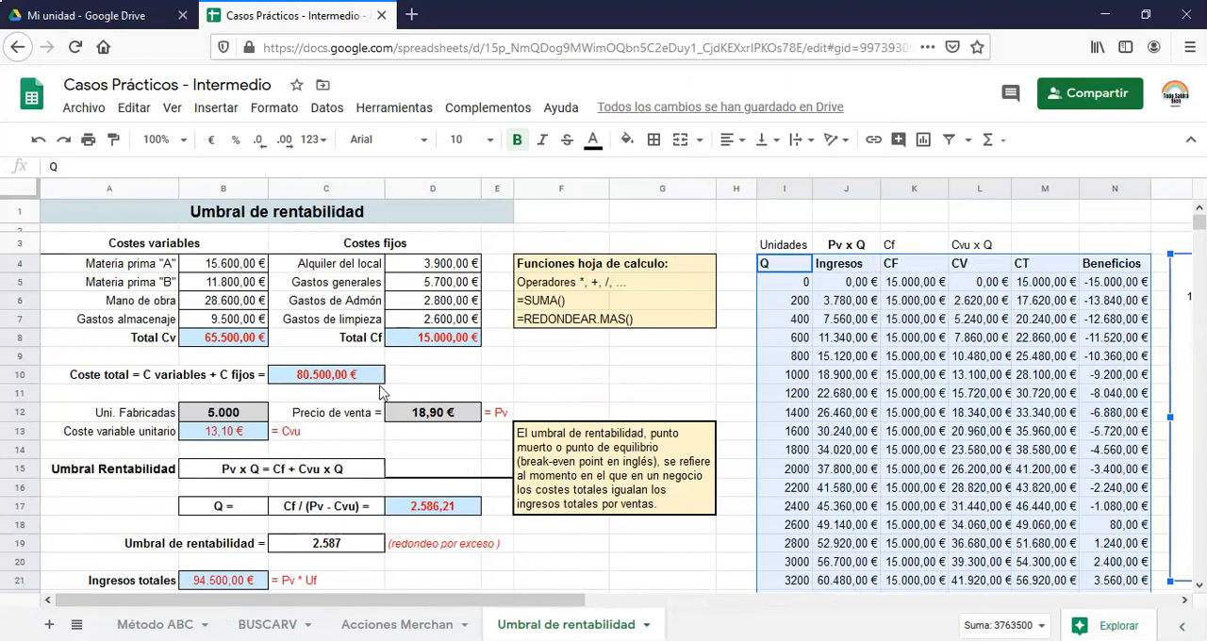
{"action": "left_click", "coordinate": [426, 415]}
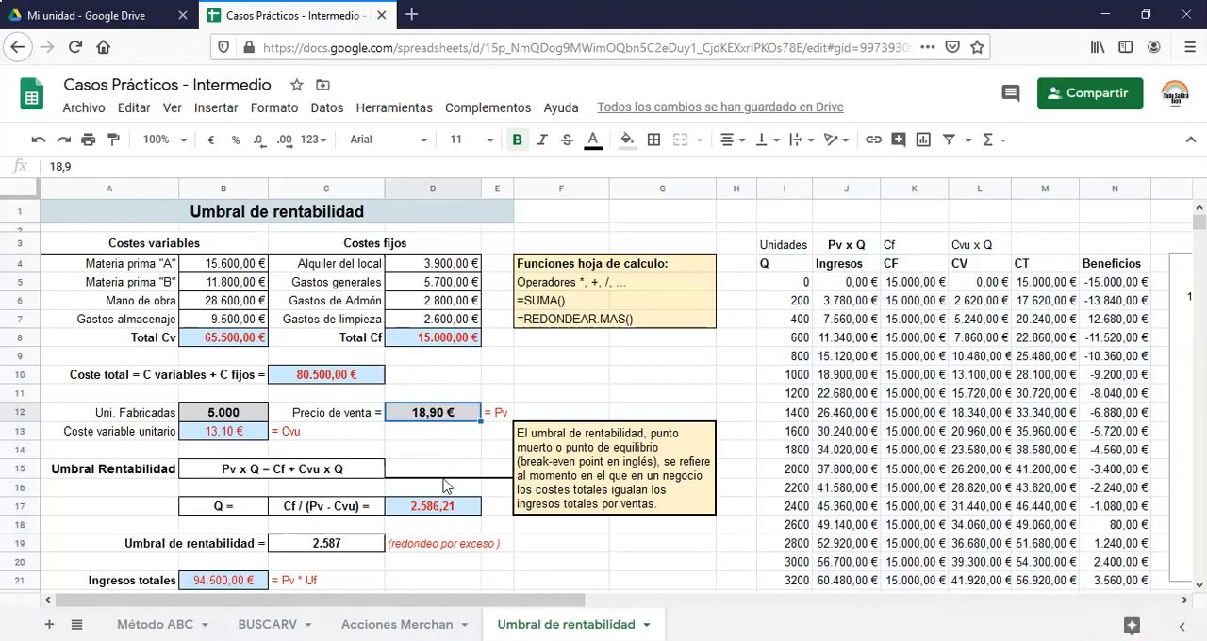
{"action": "type", "text": "25"}
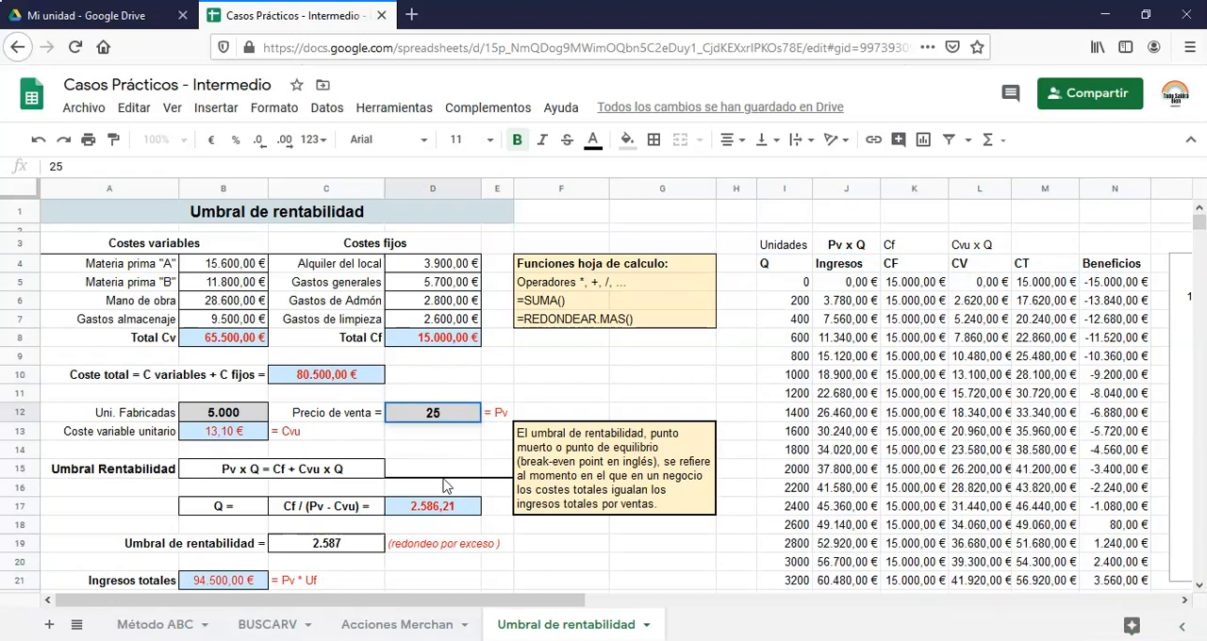
{"action": "key", "text": "Return"}
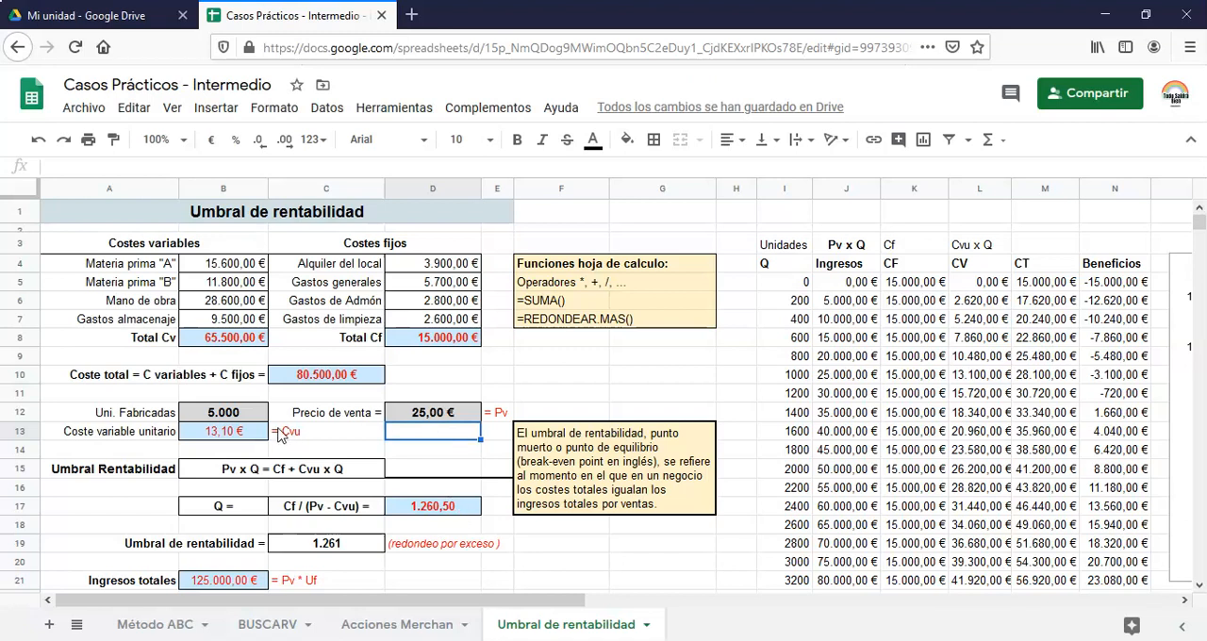
Try 3000 as Uni. Fabricadas in cell B12 and review the recalculated threshold, margin and equilibrium figures
{"action": "left_click", "coordinate": [230, 417]}
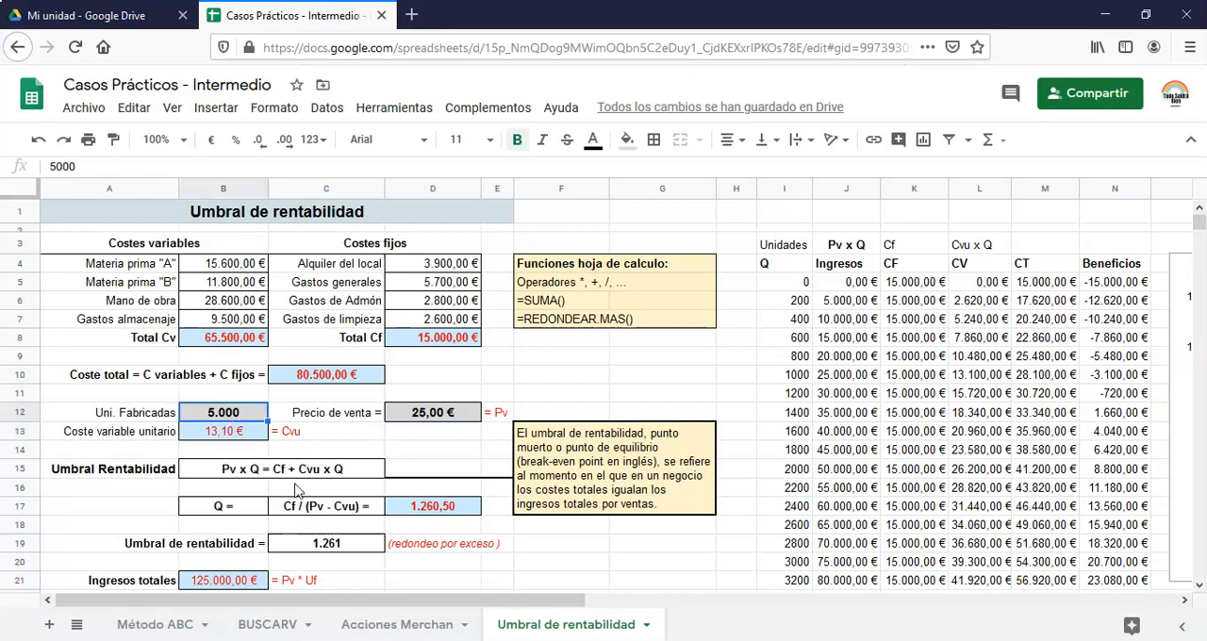
{"action": "type", "text": "3000"}
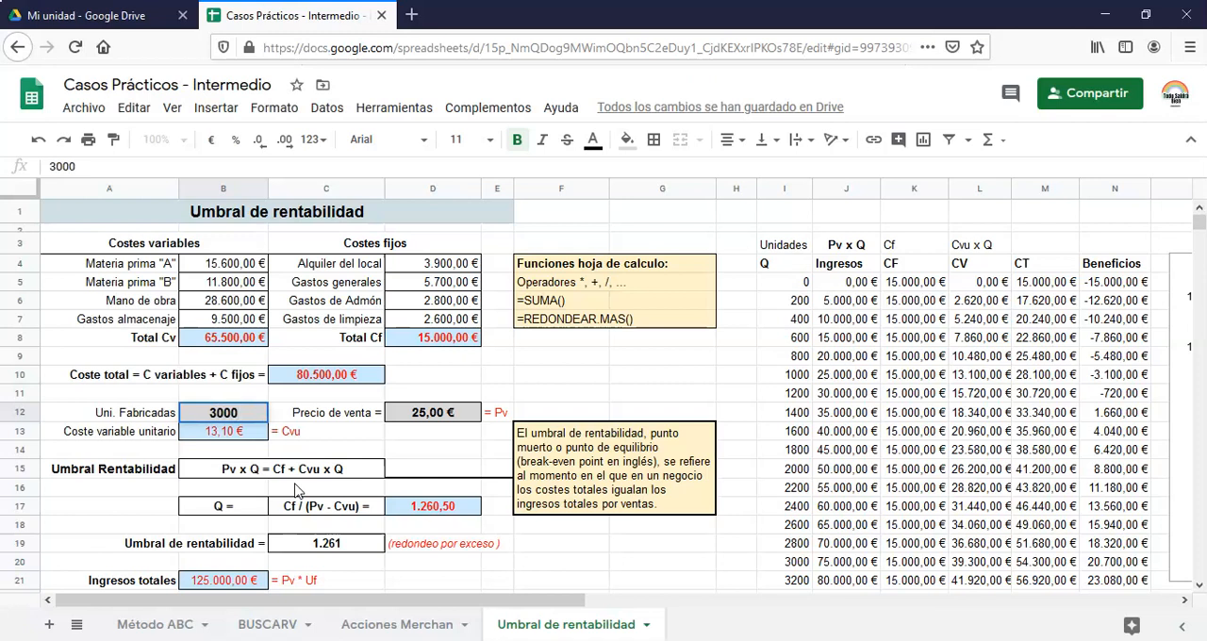
{"action": "key", "text": "Return"}
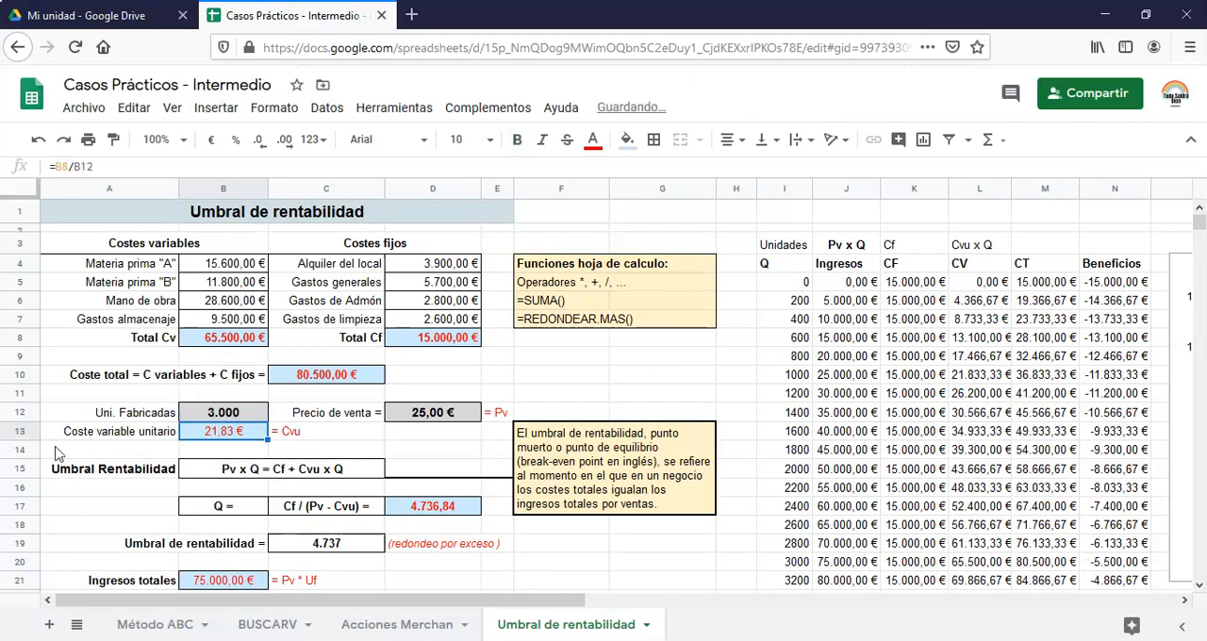
{"action": "scroll", "coordinate": [476, 491], "scroll_direction": "down", "scroll_amount": 2}
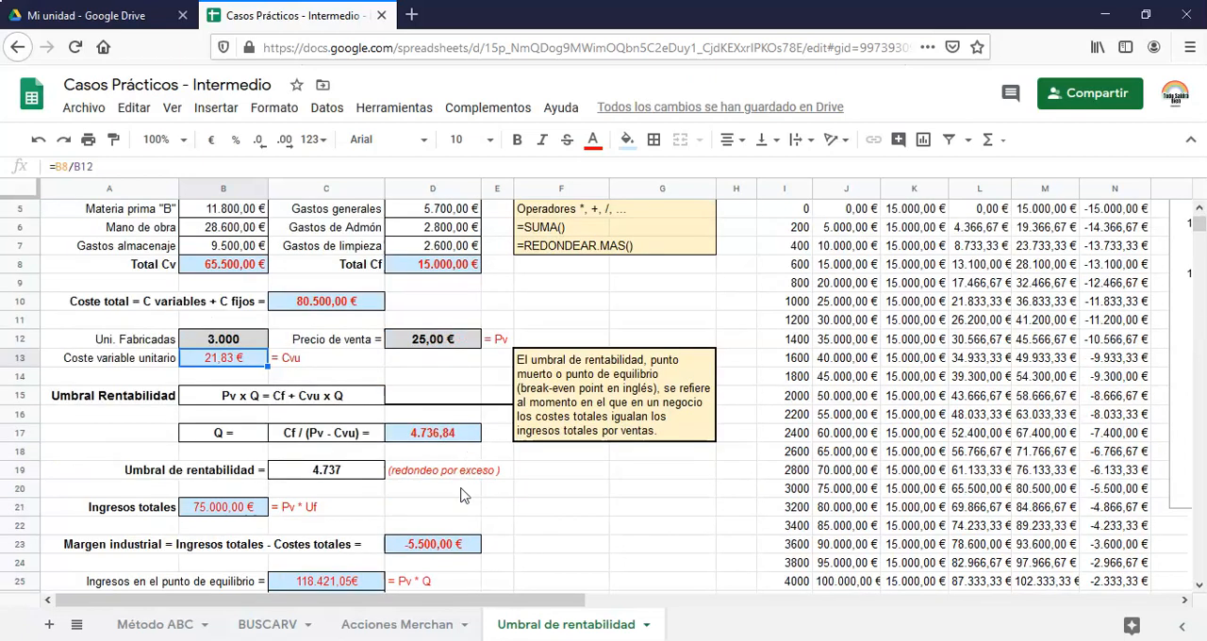
{"action": "scroll", "coordinate": [462, 495], "scroll_direction": "down", "scroll_amount": 3}
{"action": "scroll", "coordinate": [461, 492], "scroll_direction": "down", "scroll_amount": 4}
{"action": "scroll", "coordinate": [463, 495], "scroll_direction": "up", "scroll_amount": 5}
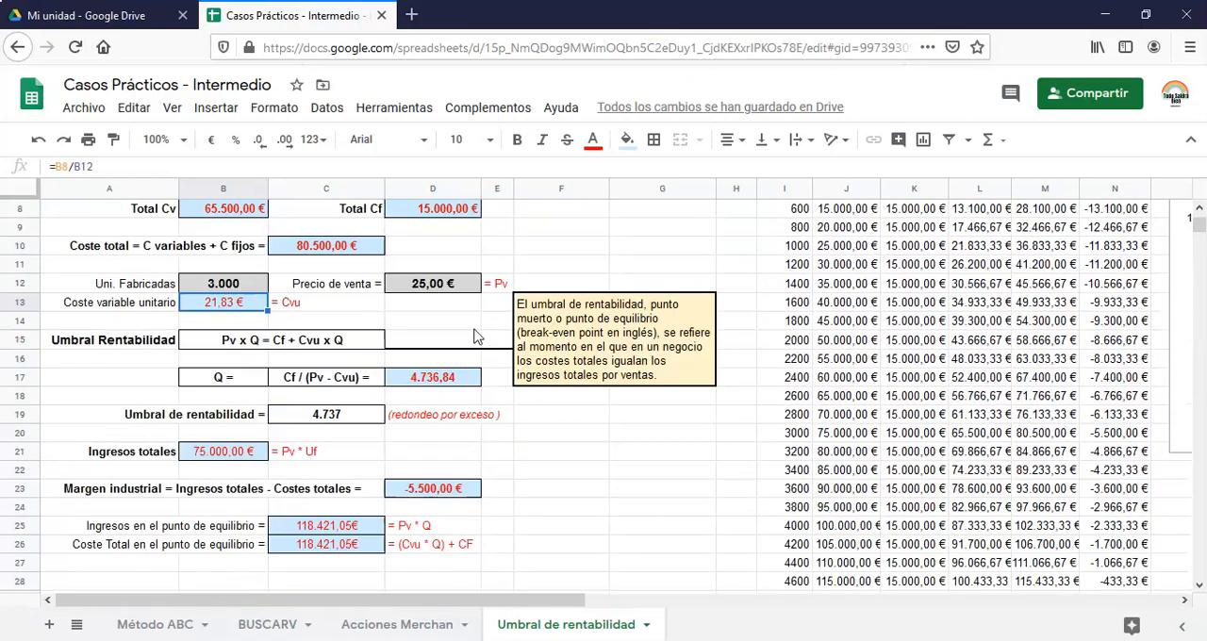
Restore Uni. Fabricadas to 5000 and Precio de venta to 18,9 in row 12
{"action": "left_click", "coordinate": [243, 288]}
{"action": "type", "text": "5000"}
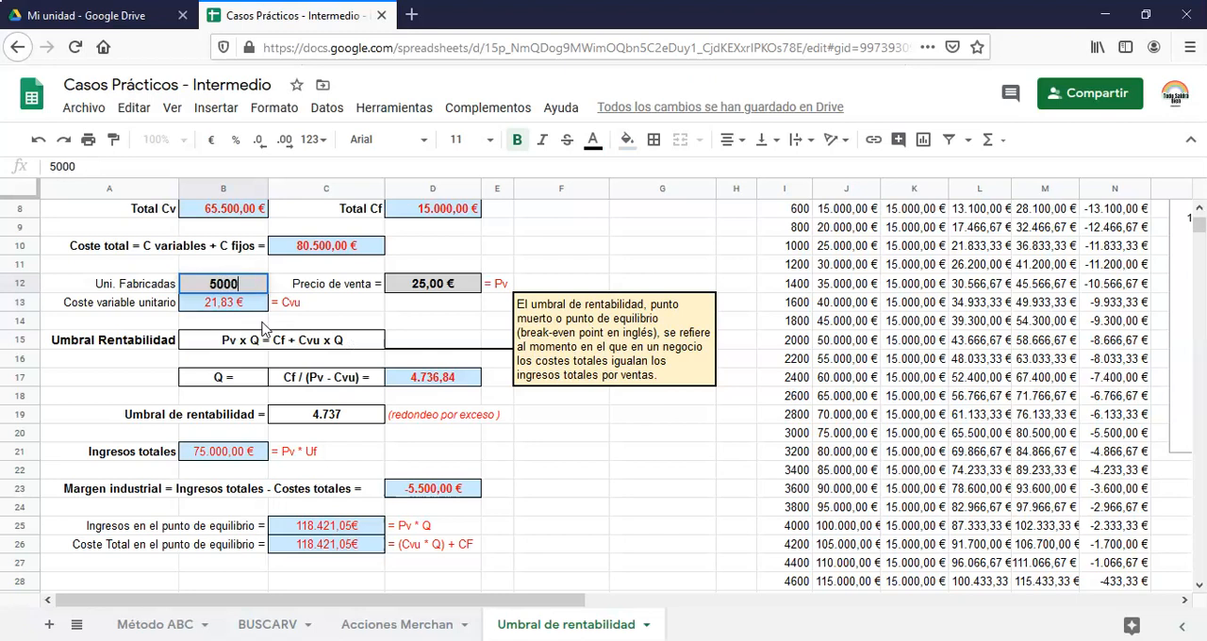
{"action": "key", "text": "Return"}
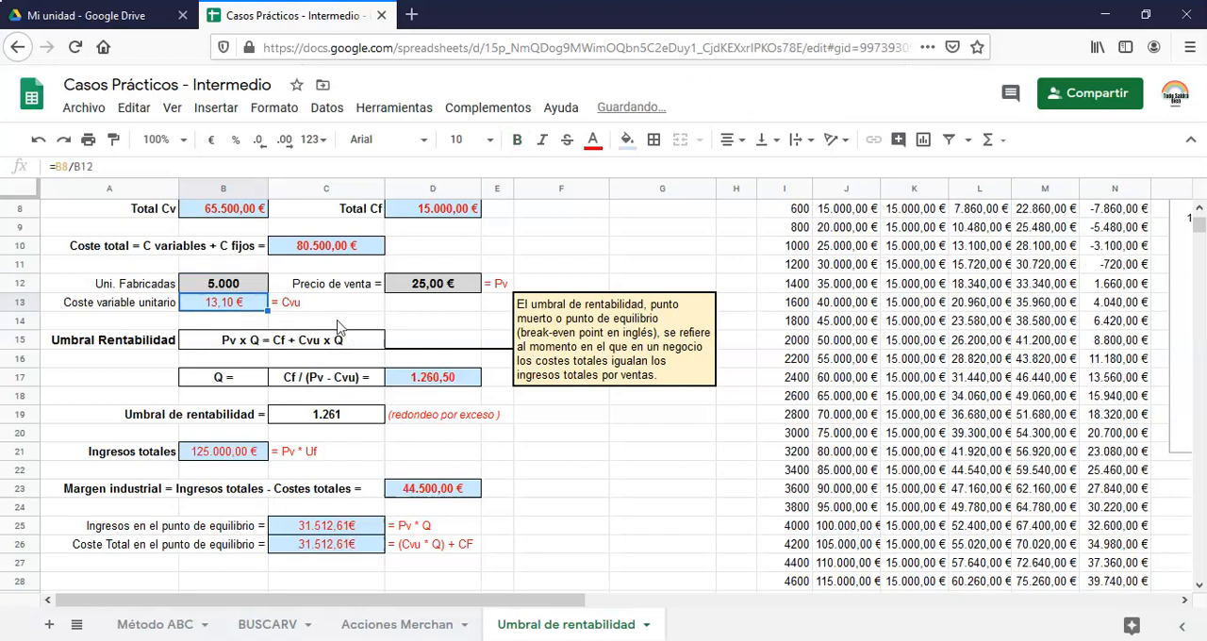
{"action": "left_click", "coordinate": [432, 275]}
{"action": "type", "text": "18,9"}
{"action": "key", "text": "Return"}
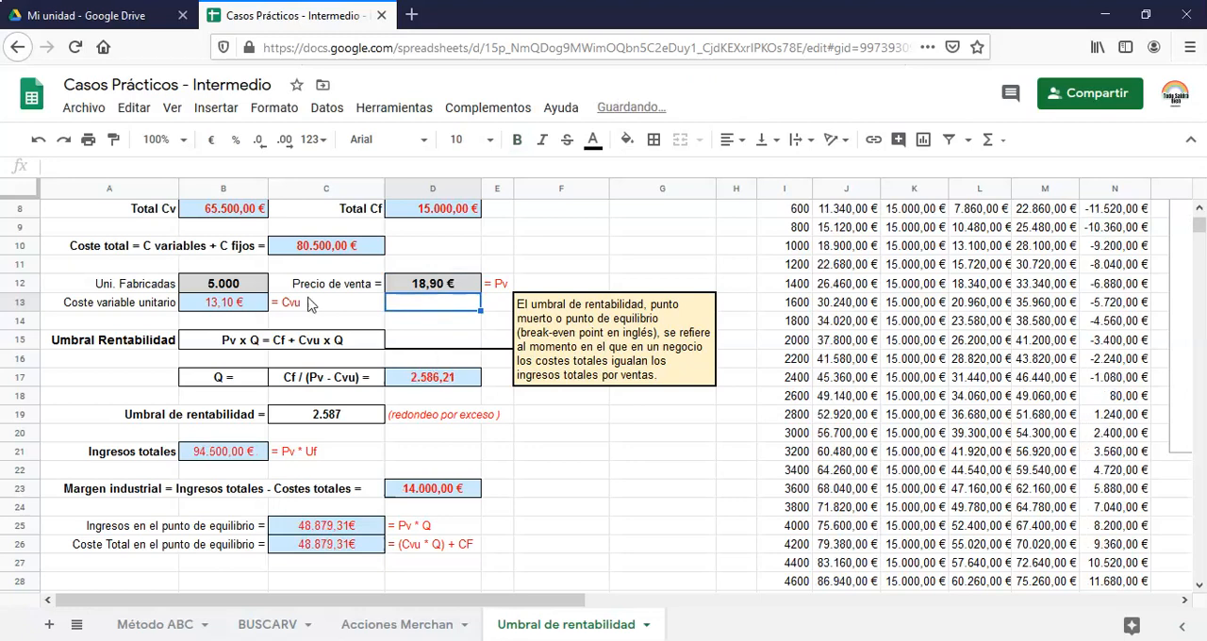
{"action": "scroll", "coordinate": [344, 363], "scroll_direction": "up", "scroll_amount": 1}
{"action": "scroll", "coordinate": [259, 340], "scroll_direction": "up", "scroll_amount": 2}
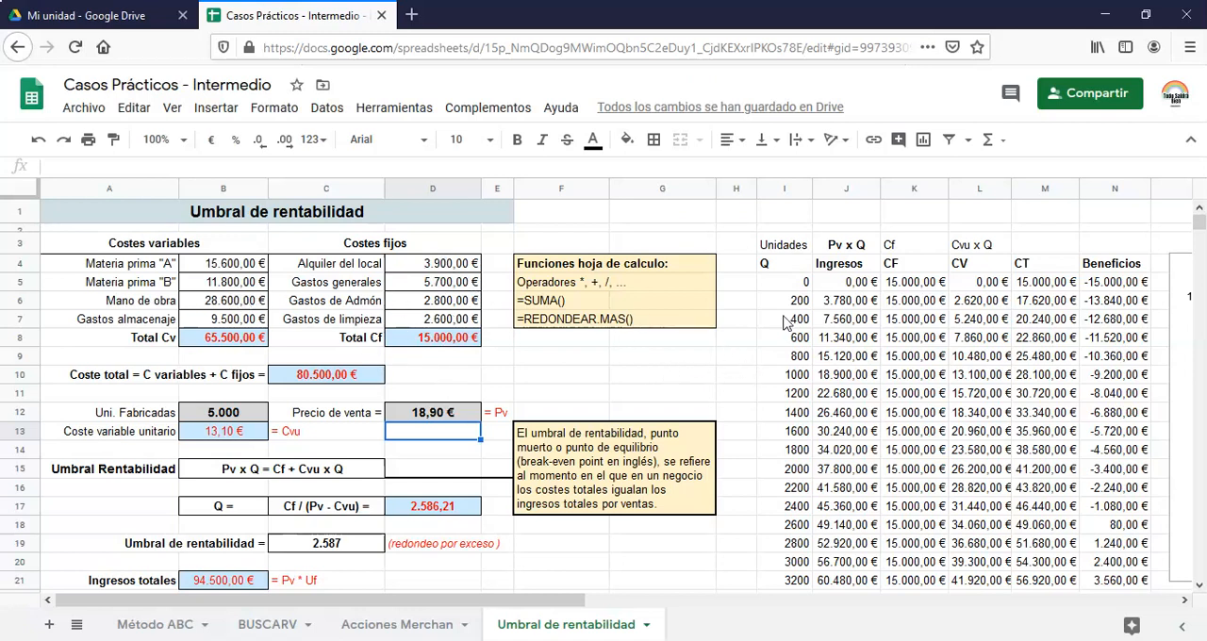
{"action": "scroll", "coordinate": [479, 485], "scroll_direction": "down", "scroll_amount": 2}
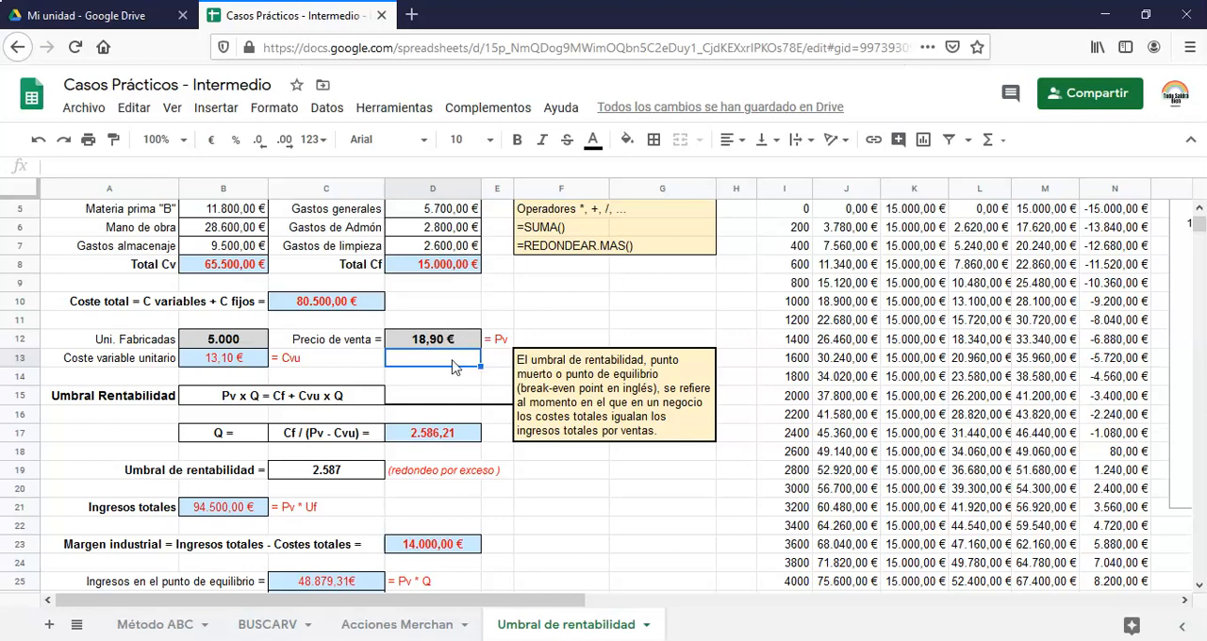
{"action": "scroll", "coordinate": [769, 451], "scroll_direction": "up", "scroll_amount": 2}
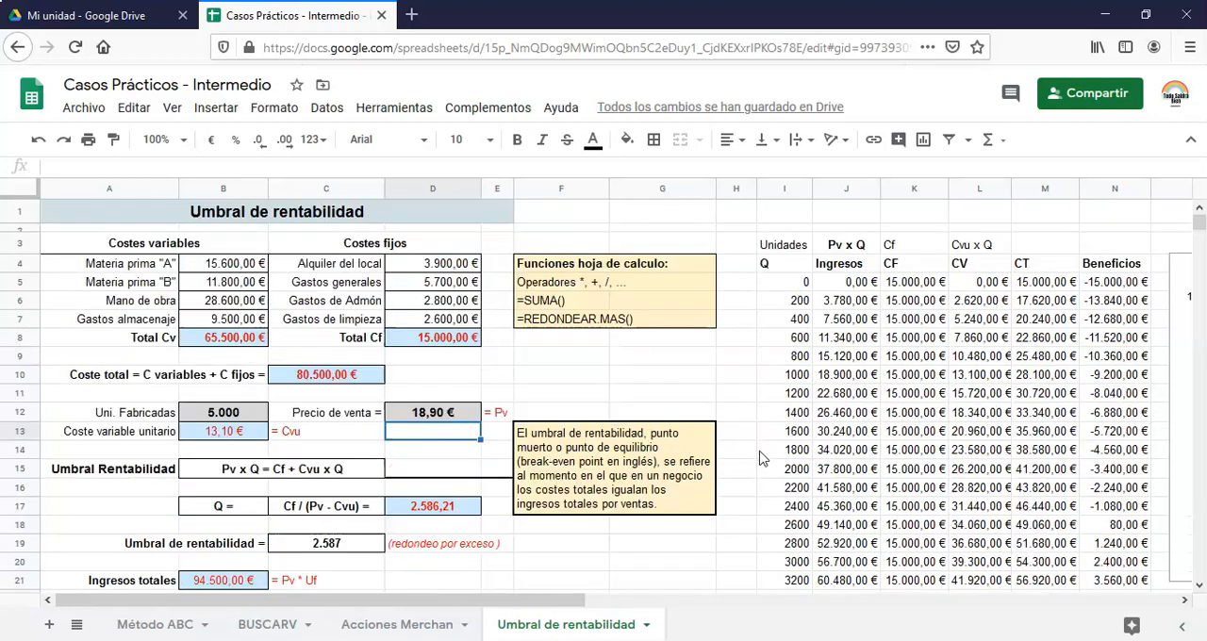